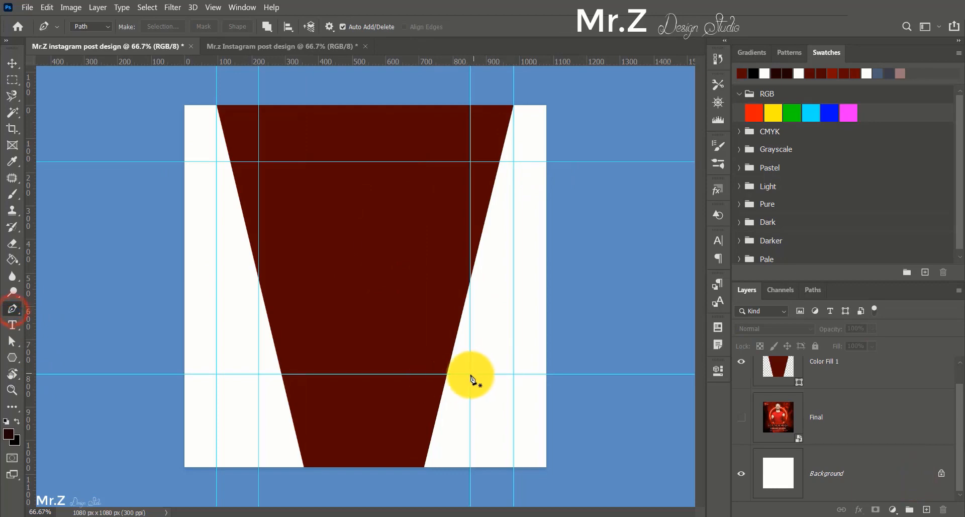
Draw a closed slanted band with the Pen tool beside the dark trapezoid's right edge, running past the canvas's upper-right corner, and fill it solid red.
click(470, 374)
click(546, 161)
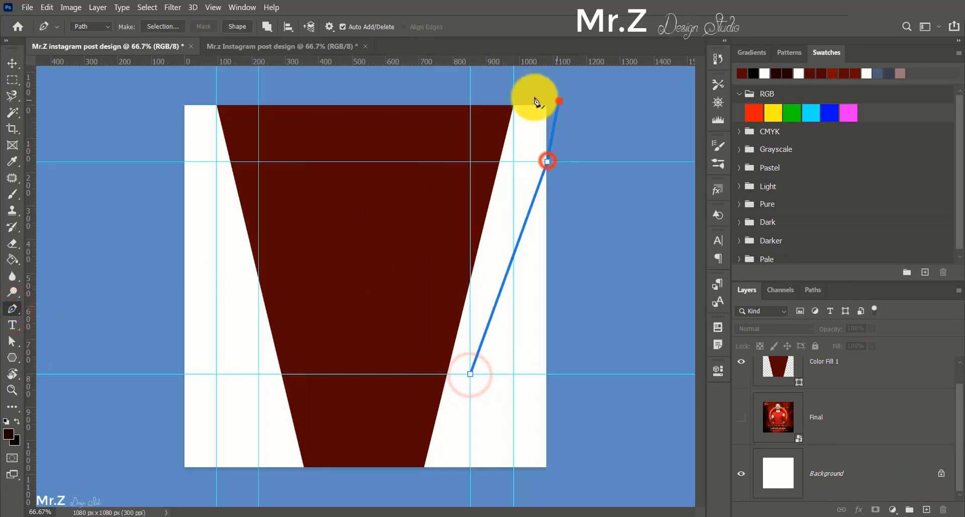
click(558, 99)
click(496, 90)
click(412, 347)
click(412, 373)
click(470, 374)
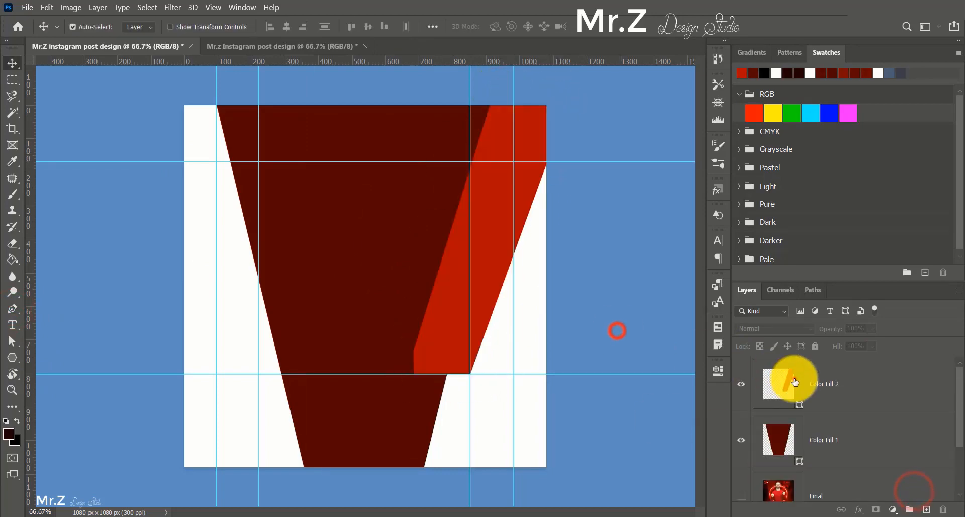
Duplicate the red slanted band layer, Color Fill 2.
click(794, 382)
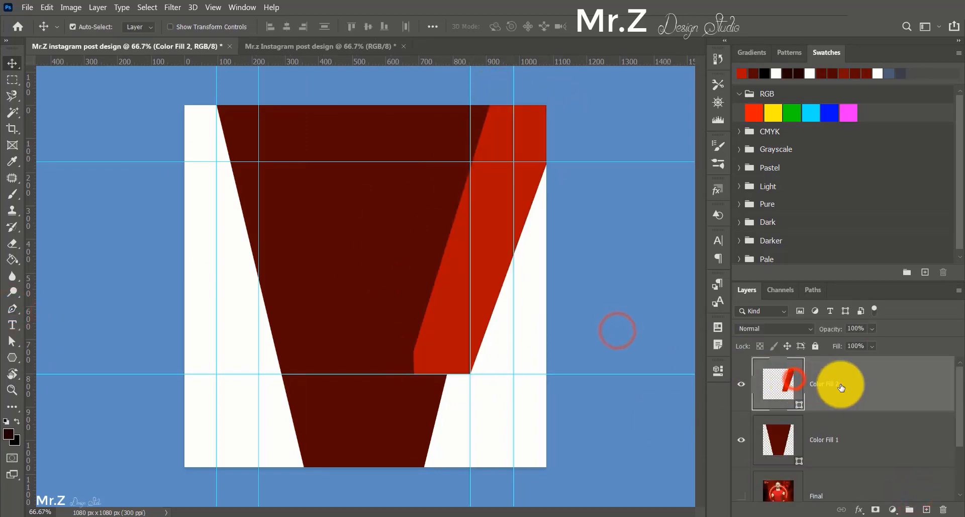
right_click(839, 384)
click(724, 58)
click(587, 141)
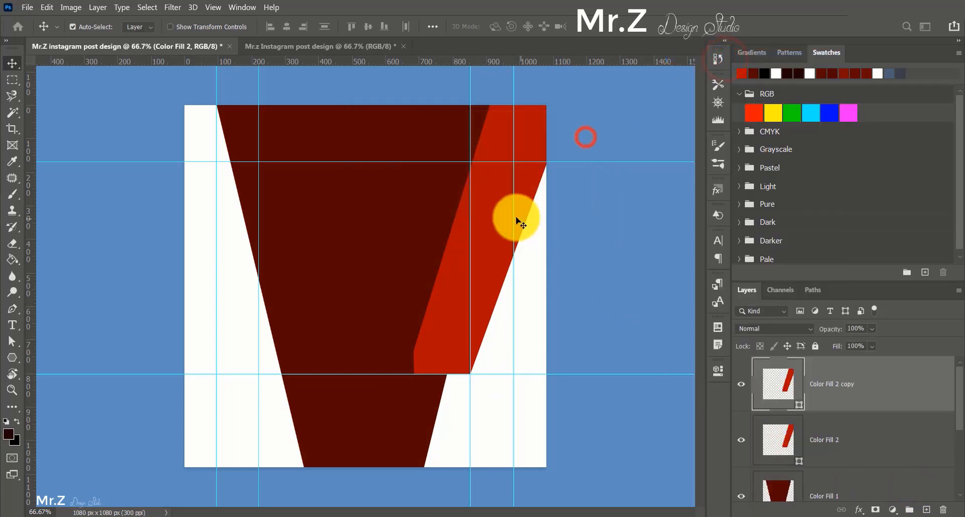
Flip the copied red band horizontally and move it about 723 px left to mirror the original on the canvas's other side.
key(ctrl+t)
right_click(515, 215)
click(556, 432)
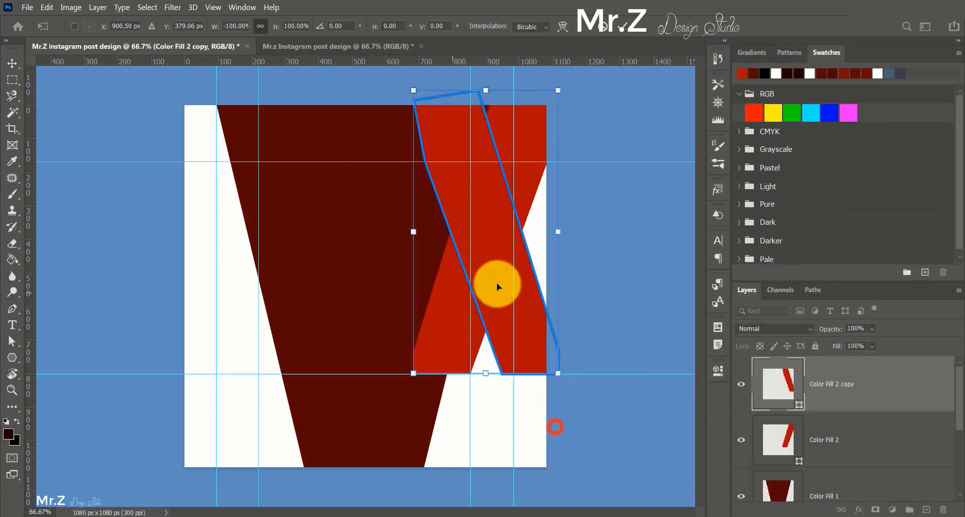
drag(500, 254, 259, 255)
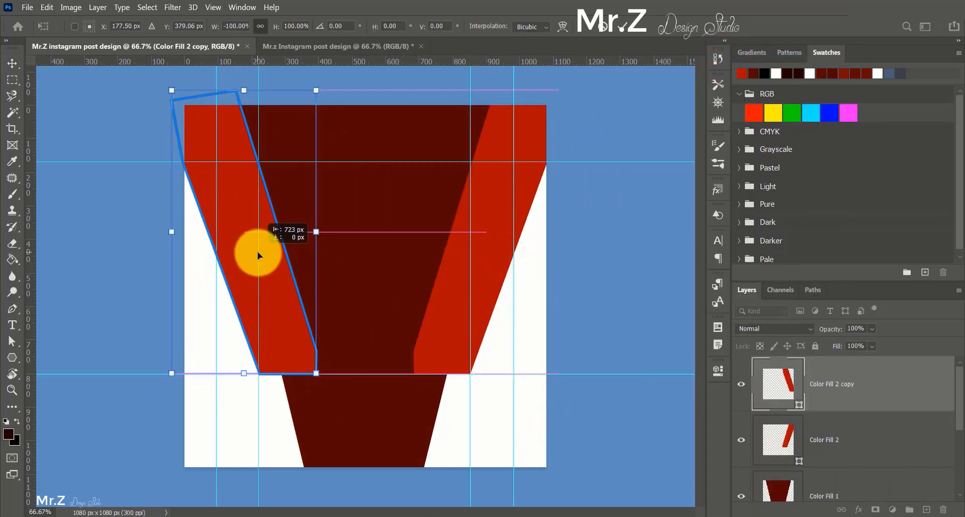
click(12, 63)
Group the two red band layers together as Group 1.
click(485, 259)
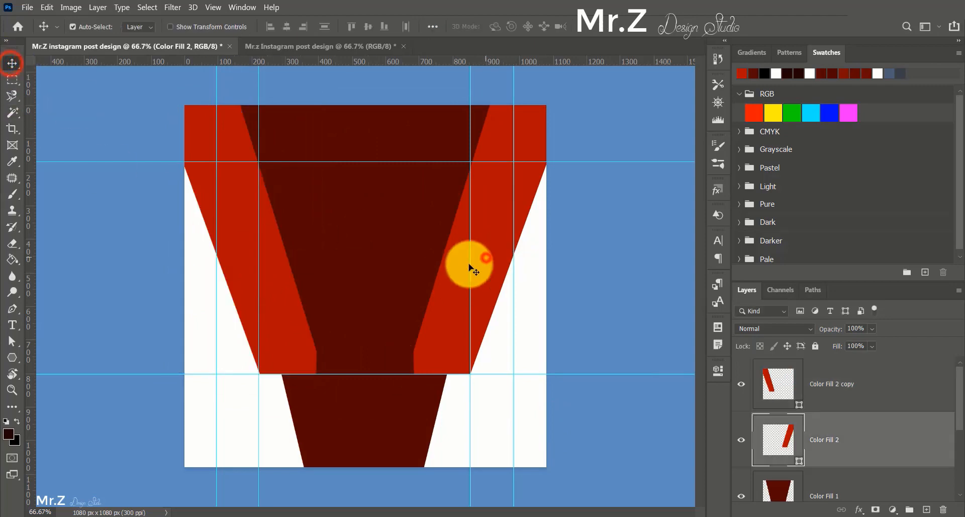
shift+click(277, 275)
right_click(860, 388)
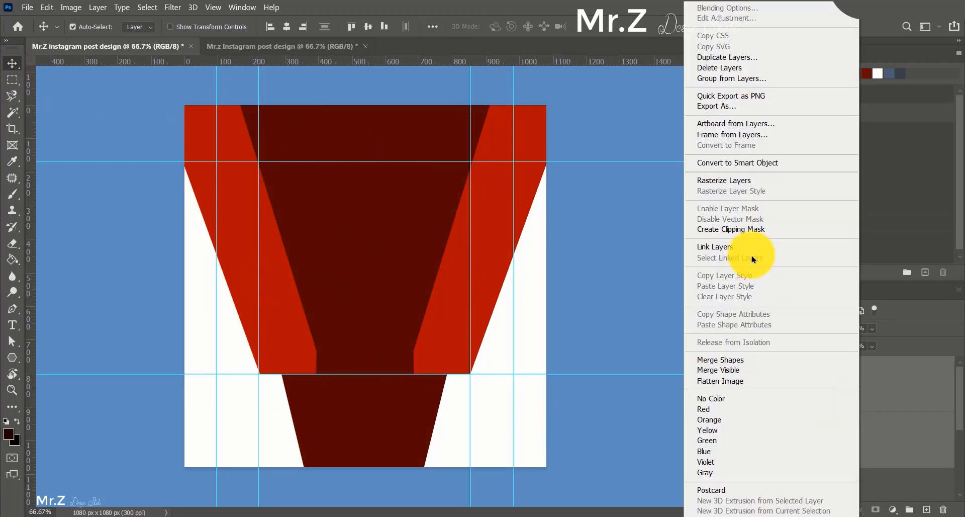
click(740, 79)
click(582, 157)
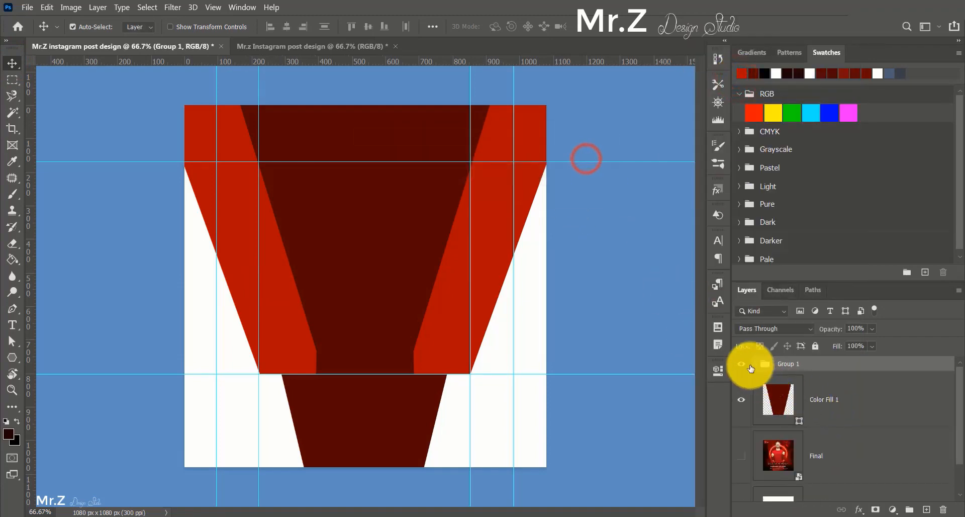
Move the group holding the two red bands below the dark red trapezoid layer, Color Fill 1.
click(756, 364)
click(799, 413)
click(860, 454)
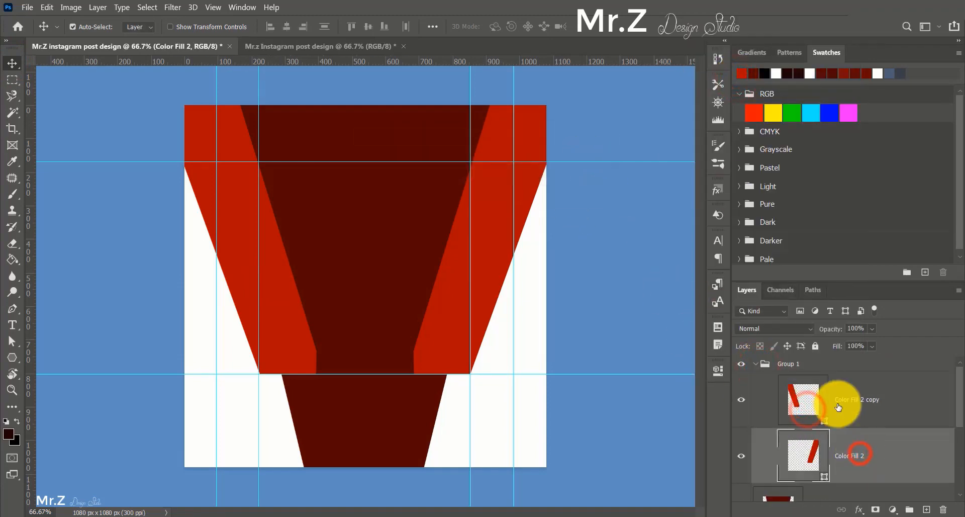
click(780, 371)
click(756, 363)
drag(782, 363, 800, 425)
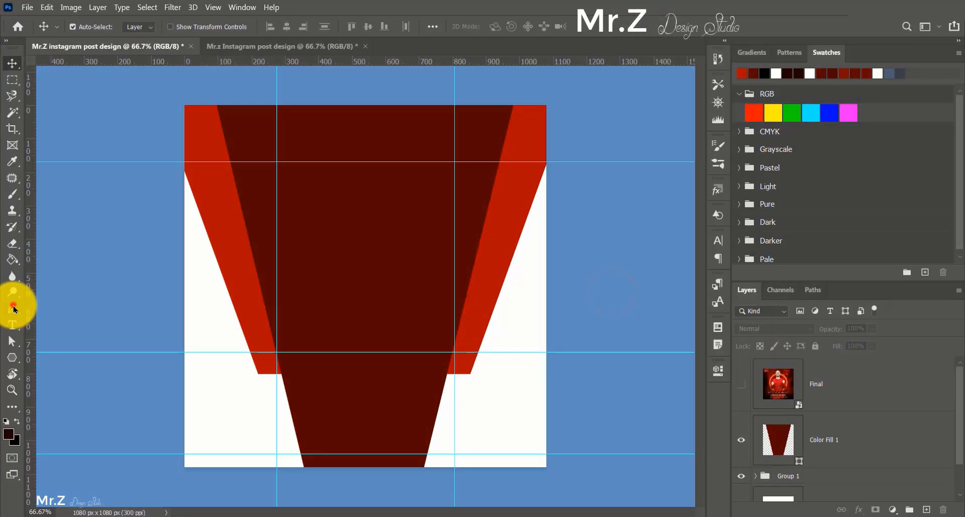
Draw a closed four-sided wedge path with the Pen tool over the canvas's lower-left corner, starting where the guides cross on the trapezoid's edge.
click(13, 308)
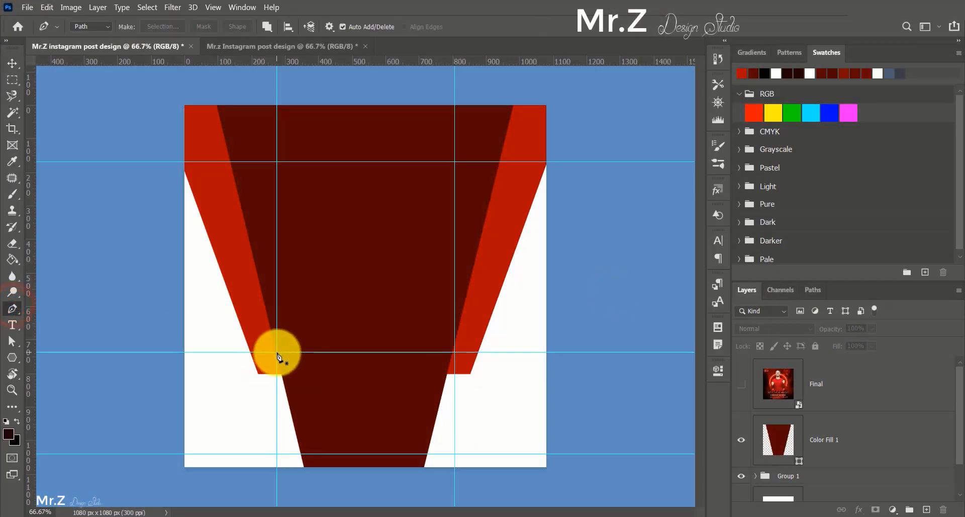
click(276, 353)
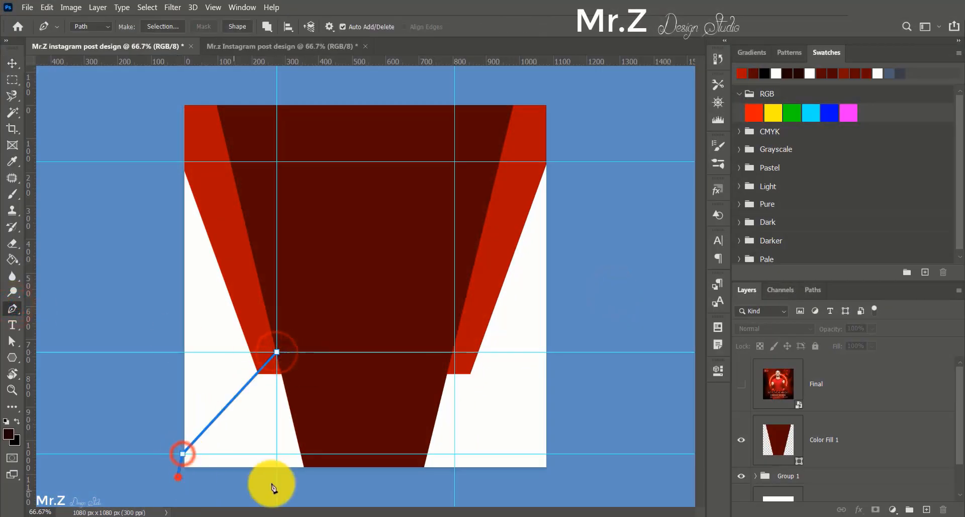
click(177, 476)
click(313, 480)
click(305, 351)
click(277, 352)
Fill the lower-left wedge path with a solid color layer in dark maroon 250000.
click(893, 509)
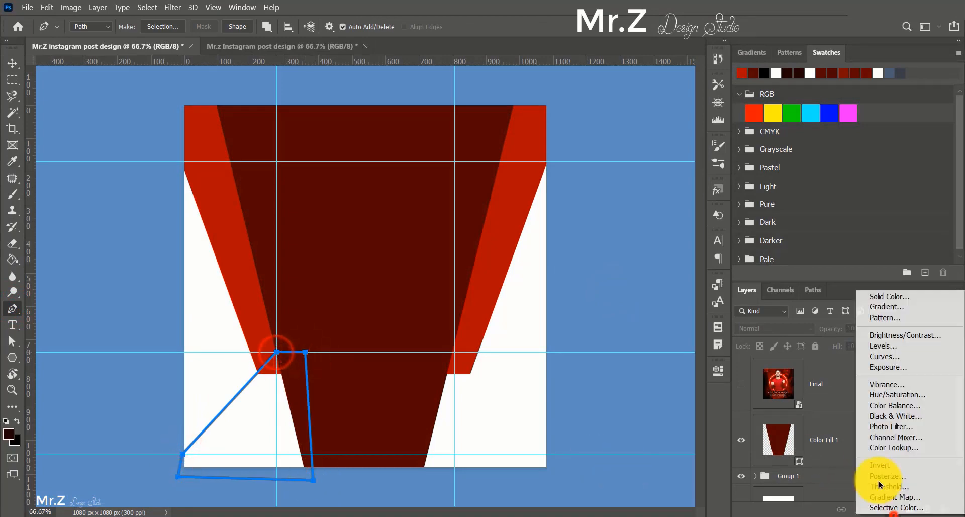
click(888, 296)
click(733, 308)
click(741, 379)
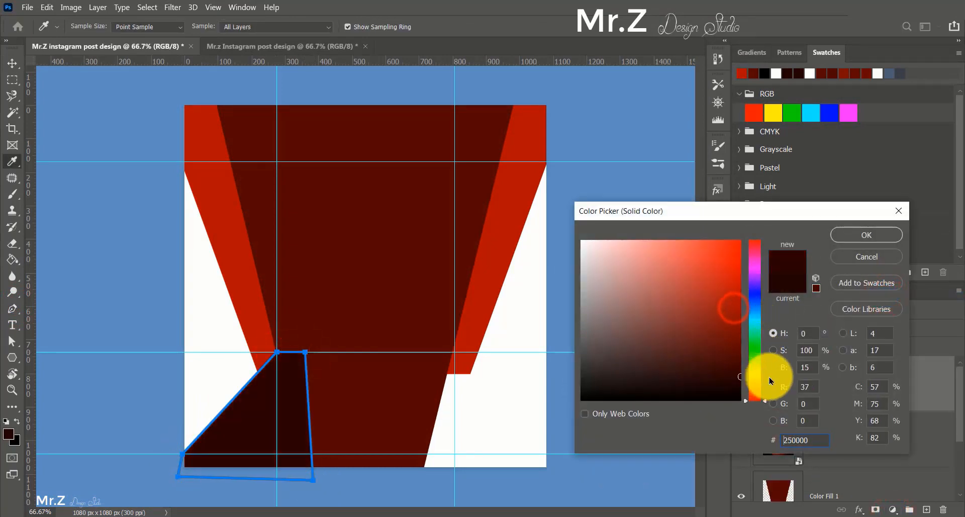
click(868, 236)
Duplicate the dark maroon wedge layer, Color Fill 3.
click(12, 63)
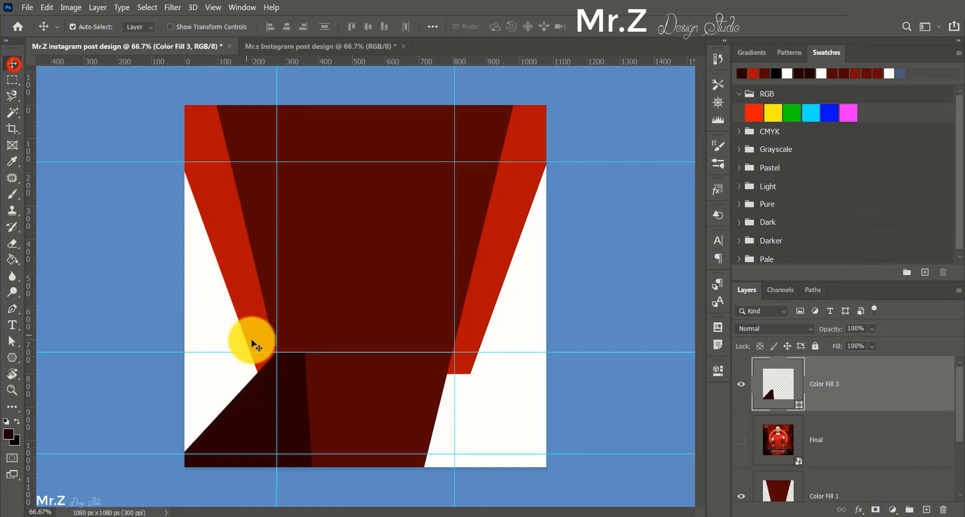
click(263, 400)
right_click(851, 384)
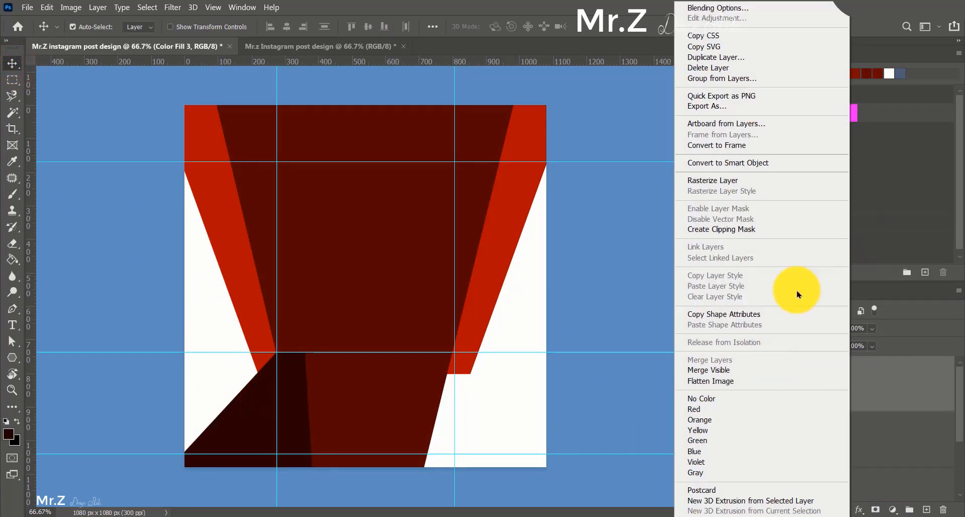
click(724, 57)
click(585, 141)
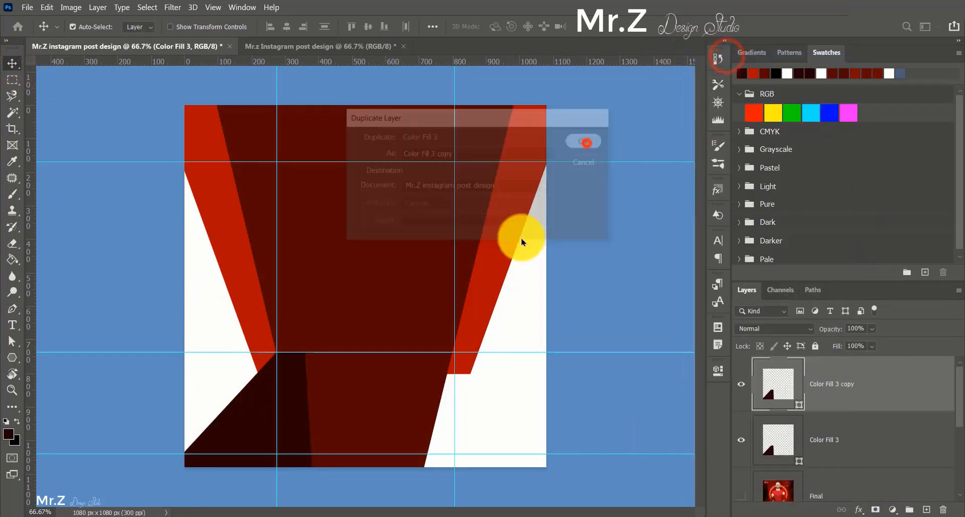
Flip the copied maroon wedge horizontally and move it into the canvas's lower-right corner.
key(ctrl+t)
right_click(267, 396)
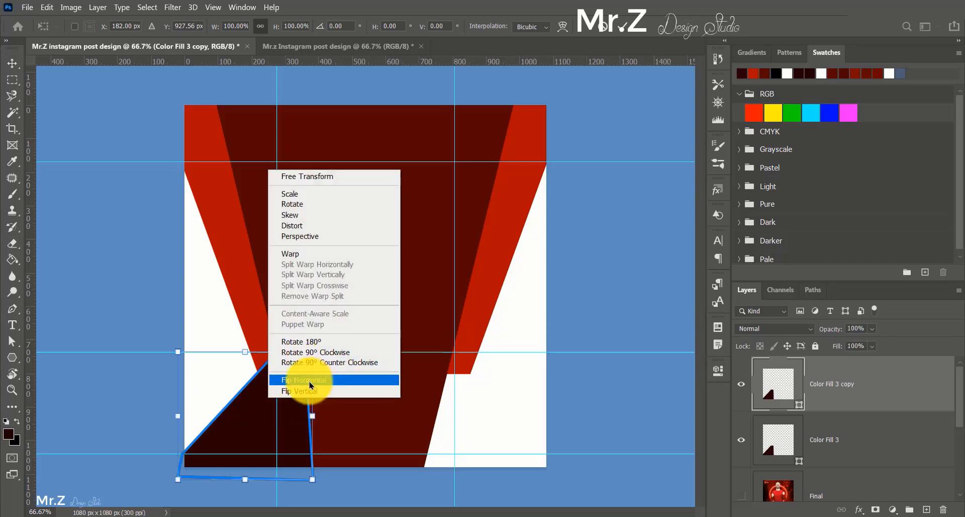
click(309, 381)
drag(237, 422, 472, 423)
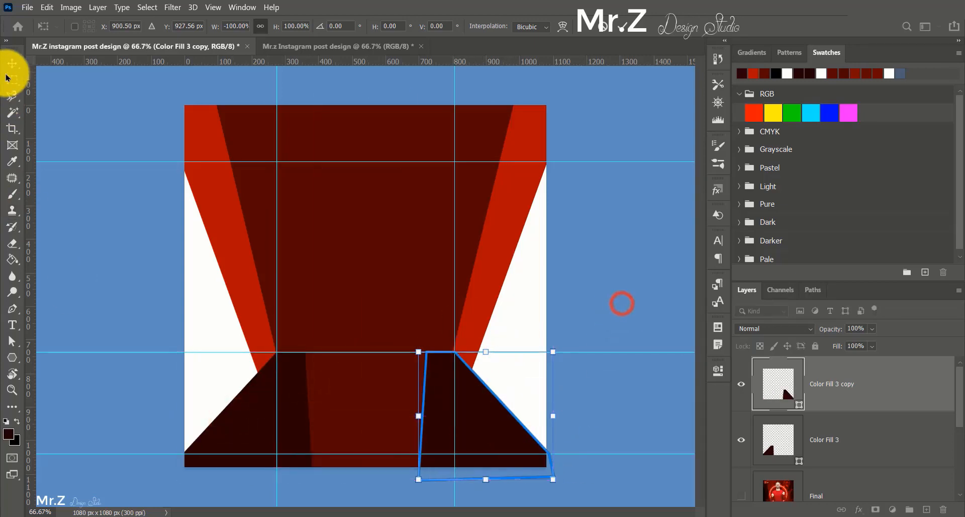
Group the two maroon wedge layers and place the group directly below the Color Fill 1 layer.
shift+click(860, 441)
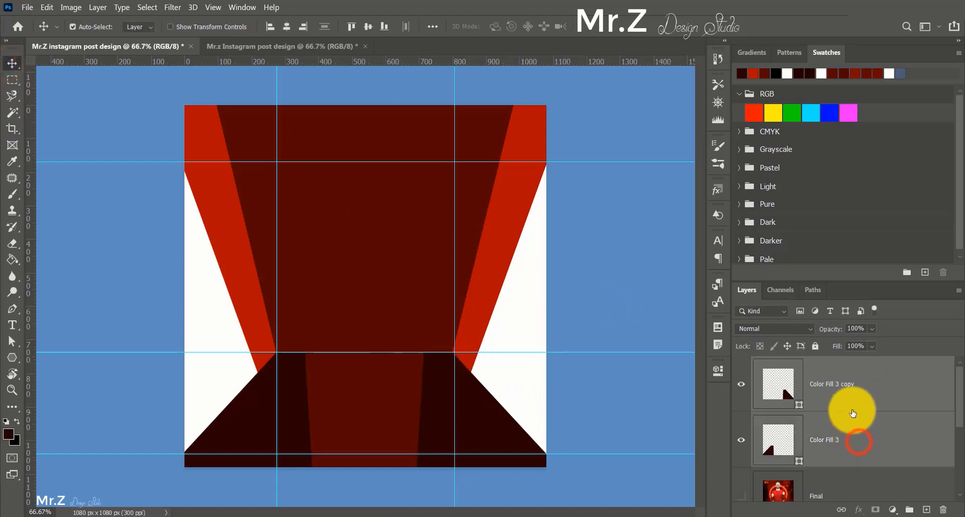
click(910, 509)
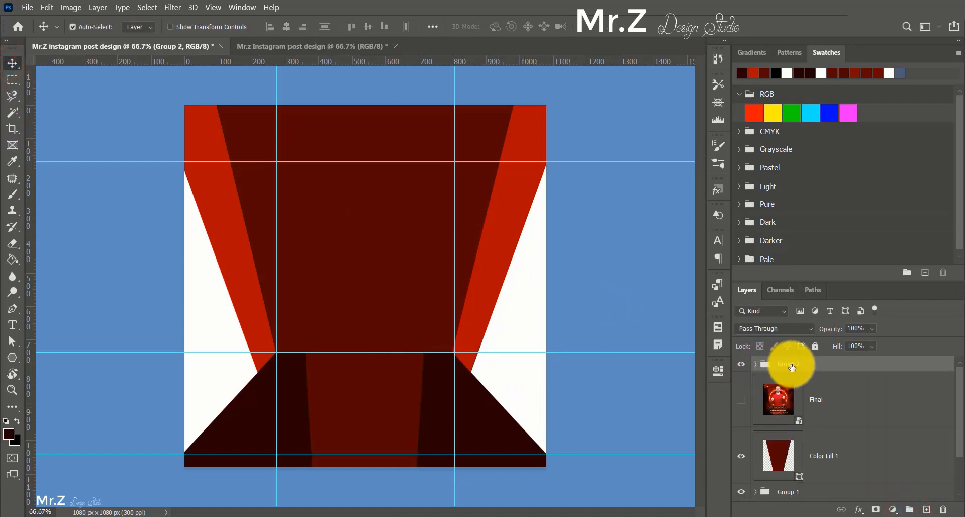
drag(792, 367, 799, 483)
click(85, 96)
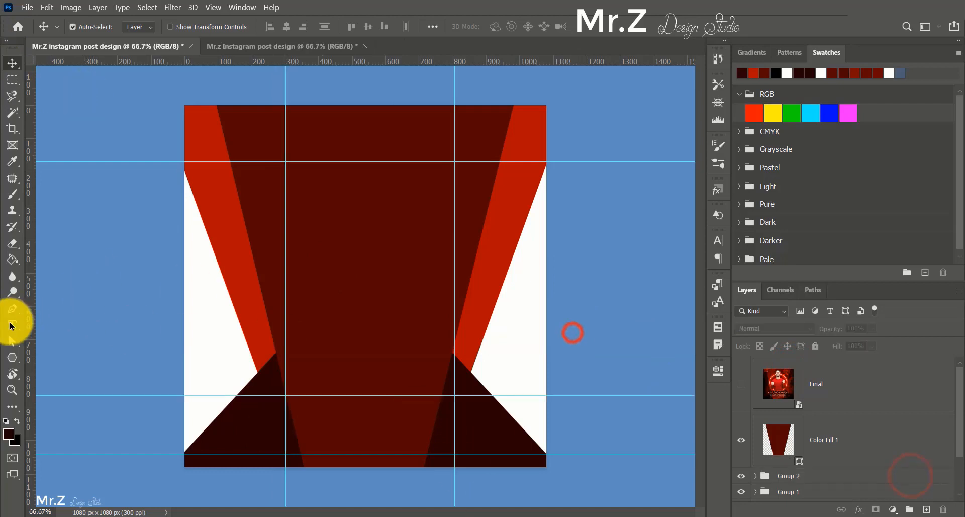
Draw a flatter closed wedge path with the Pen tool inside the lower-left maroon wedge, following the guides and extending below the canvas.
click(12, 309)
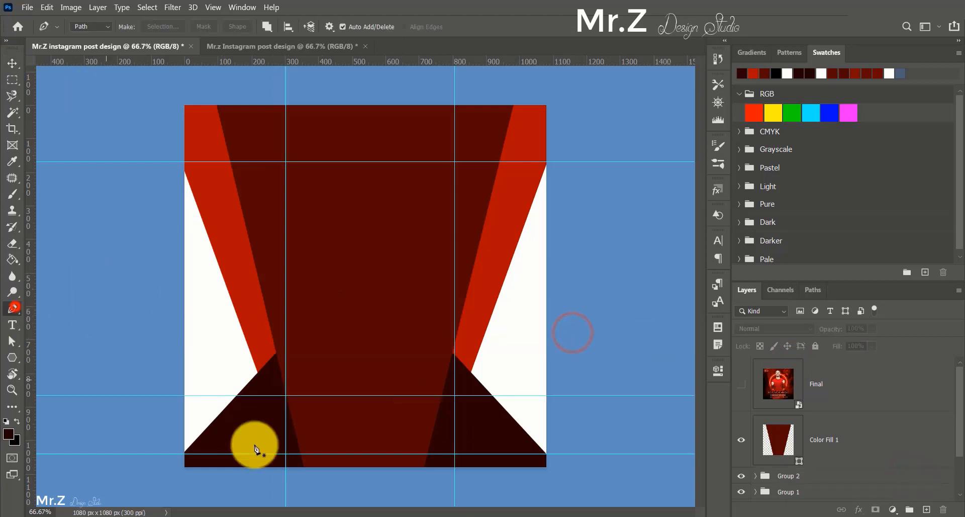
click(286, 395)
click(184, 455)
click(168, 479)
click(323, 480)
click(286, 395)
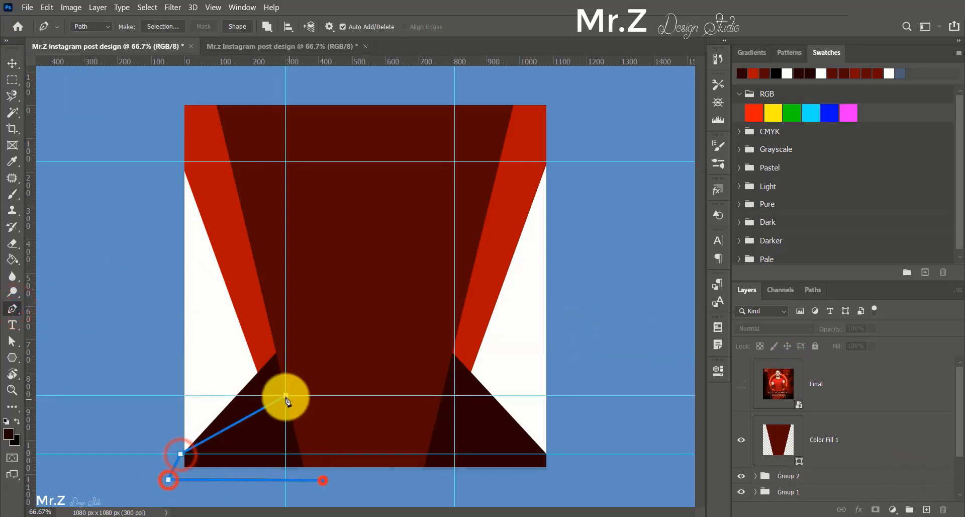
Fill the flatter lower-left wedge path with a solid color layer in black, 000000.
click(893, 509)
click(886, 293)
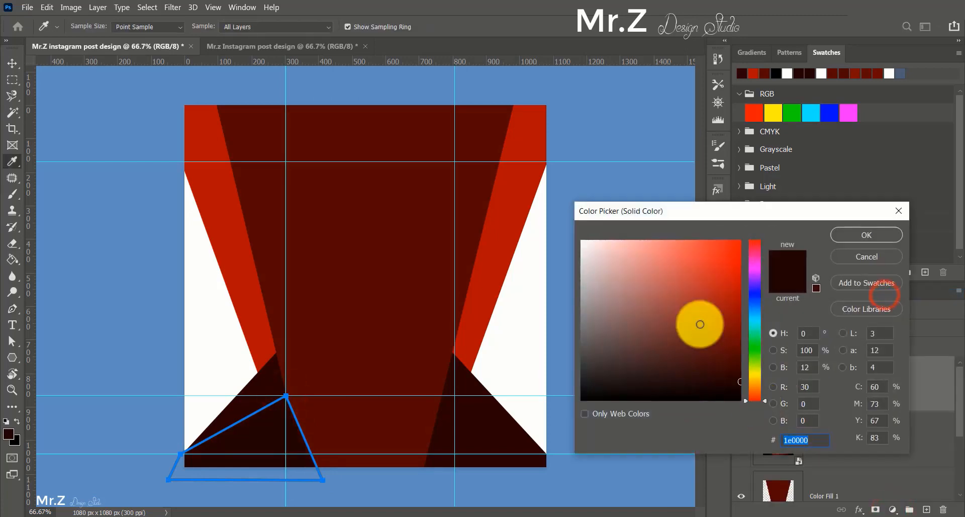
text(000000)
click(853, 239)
Move the black wedge layer, Color Fill 4, directly below the Color Fill 1 layer.
click(12, 63)
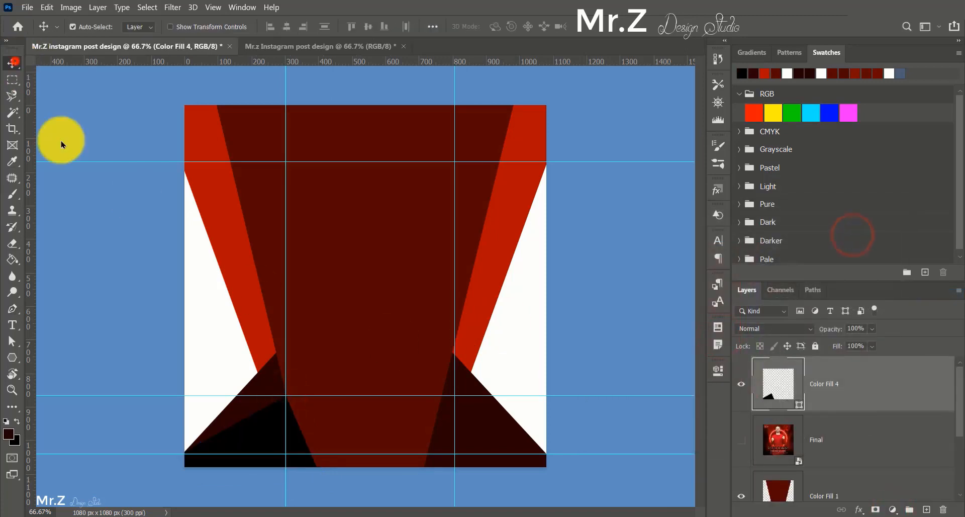
click(88, 209)
drag(791, 388, 821, 470)
click(75, 190)
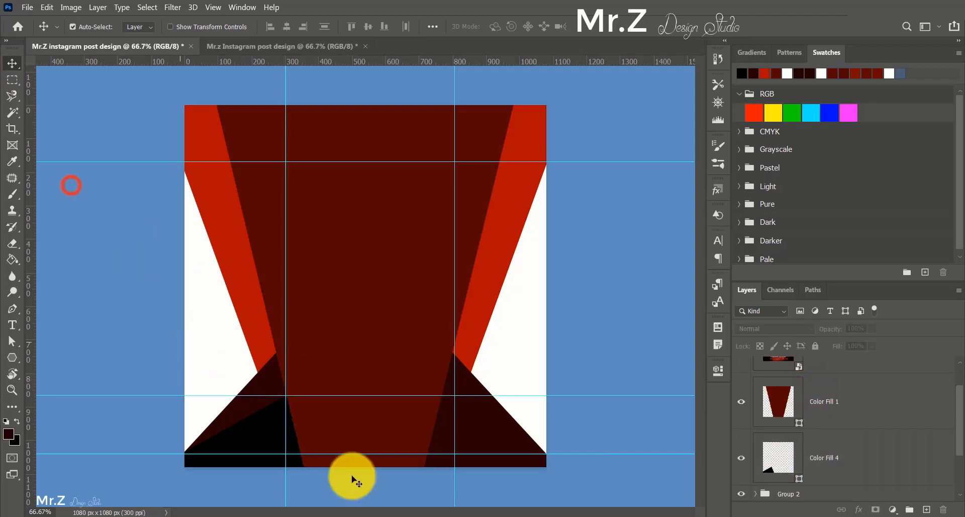
Place the red bokeh image Pic-1 into the document as an embedded file.
click(28, 7)
click(74, 245)
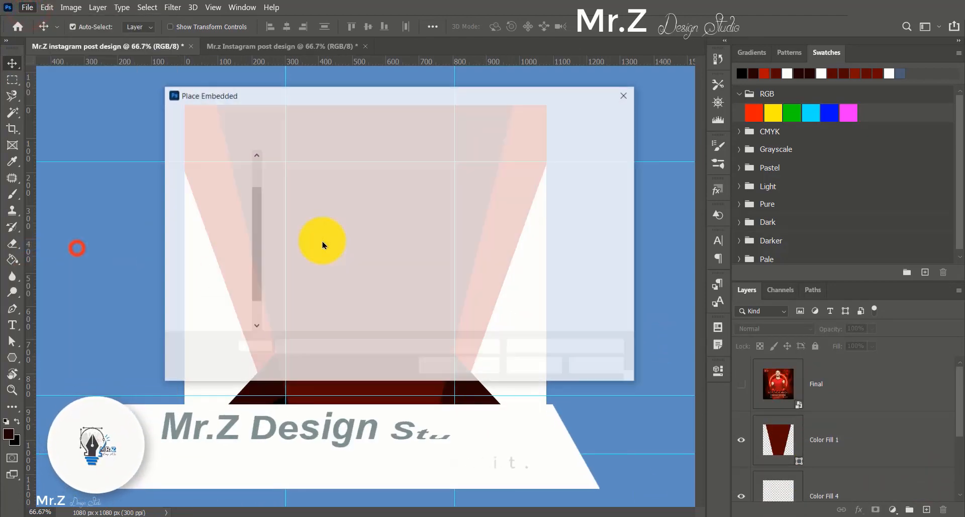
double_click(502, 185)
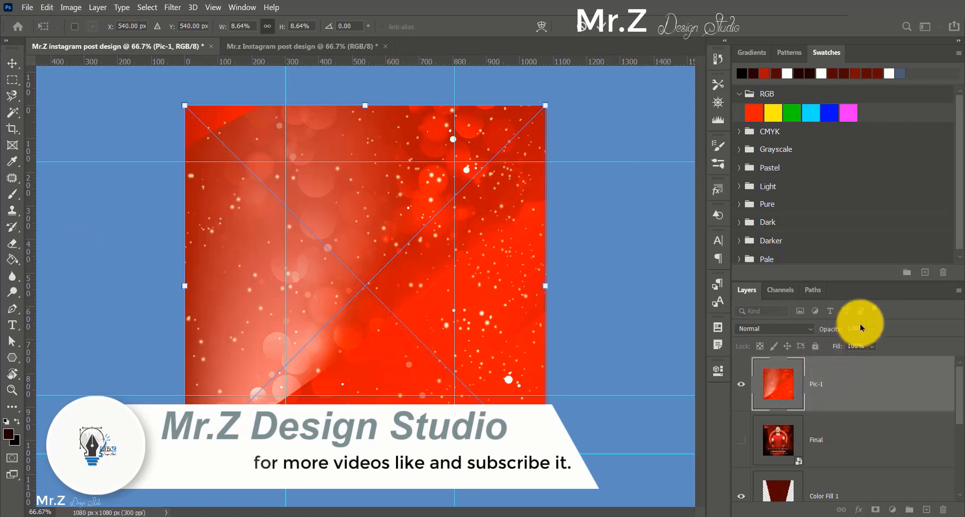
Set the Pic-1 layer's opacity to 63% and its blend mode to Pin Light.
drag(870, 340, 862, 345)
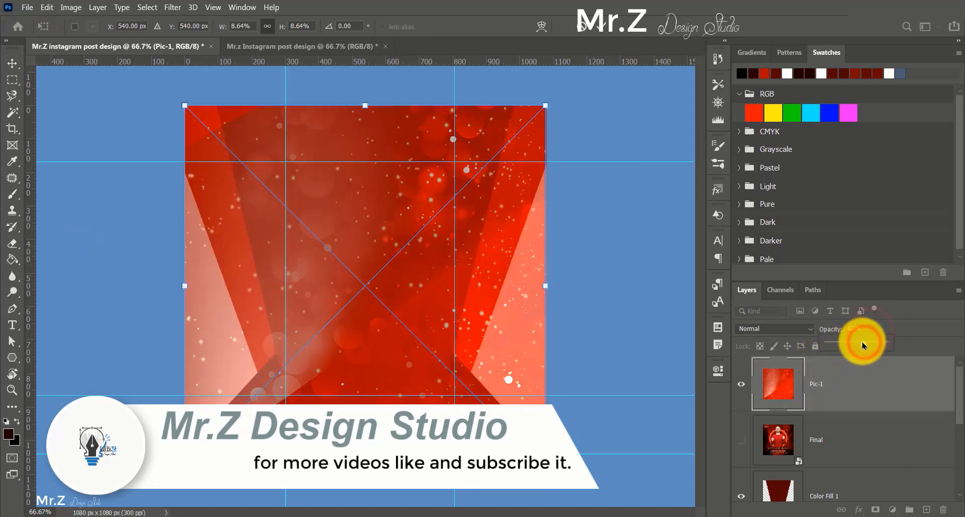
click(799, 328)
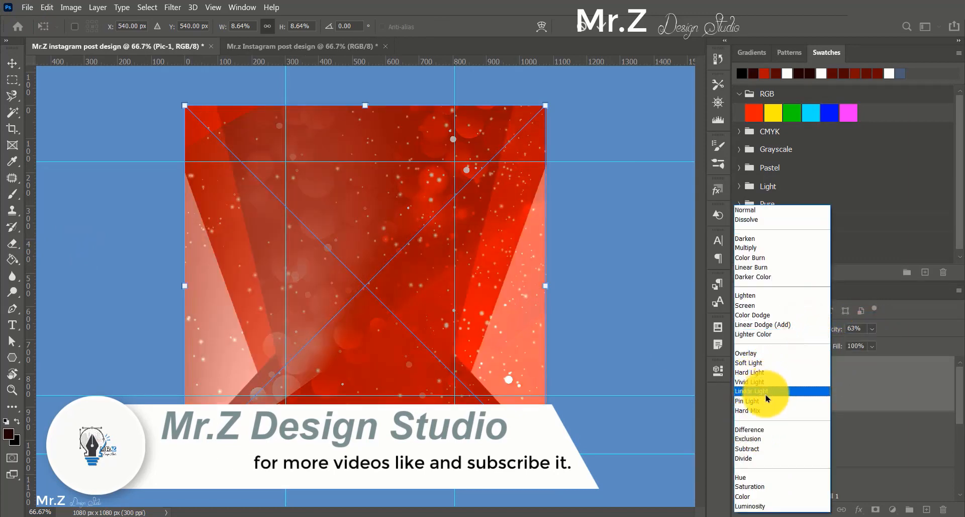
click(765, 401)
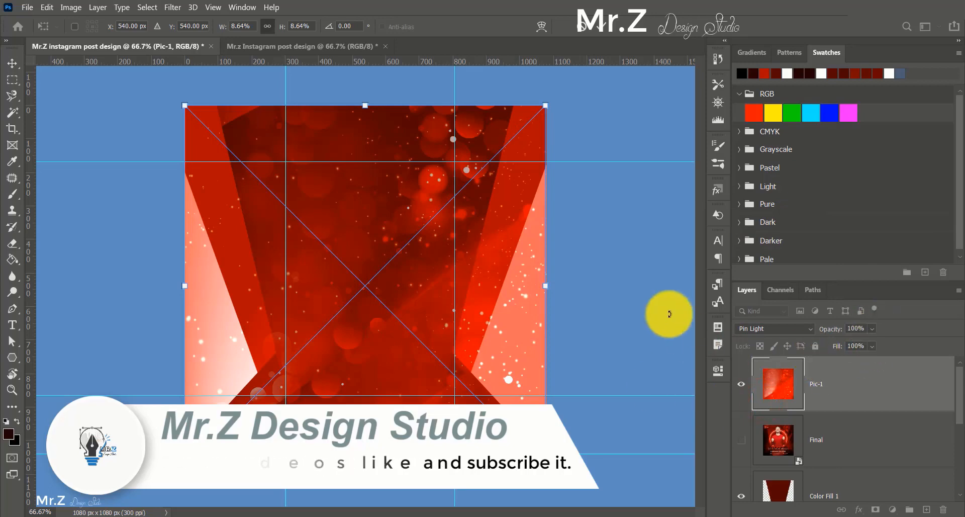
Move Pic-1 directly below the Final layer, enlarge it to 8.69% to cover the canvas, and clip it to Color Fill 1.
drag(845, 383, 828, 465)
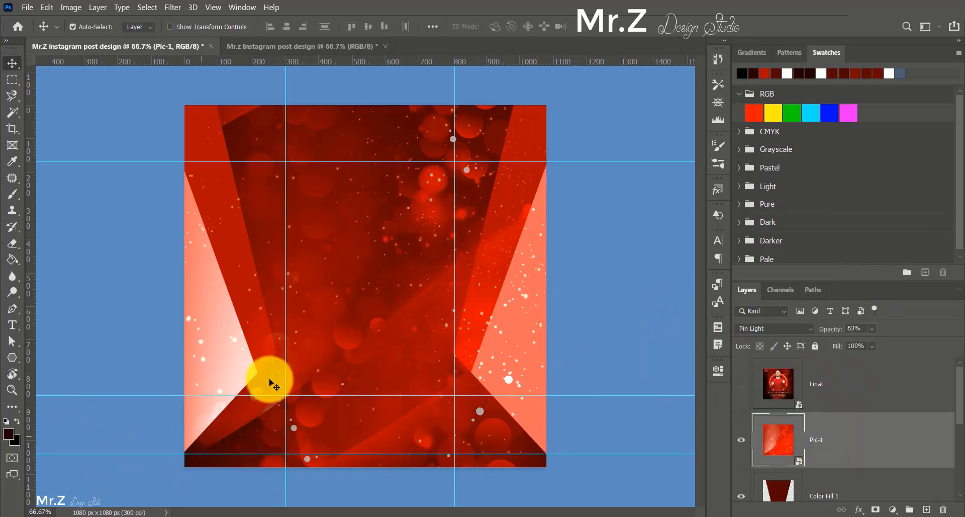
key(ctrl+t)
drag(184, 467, 185, 471)
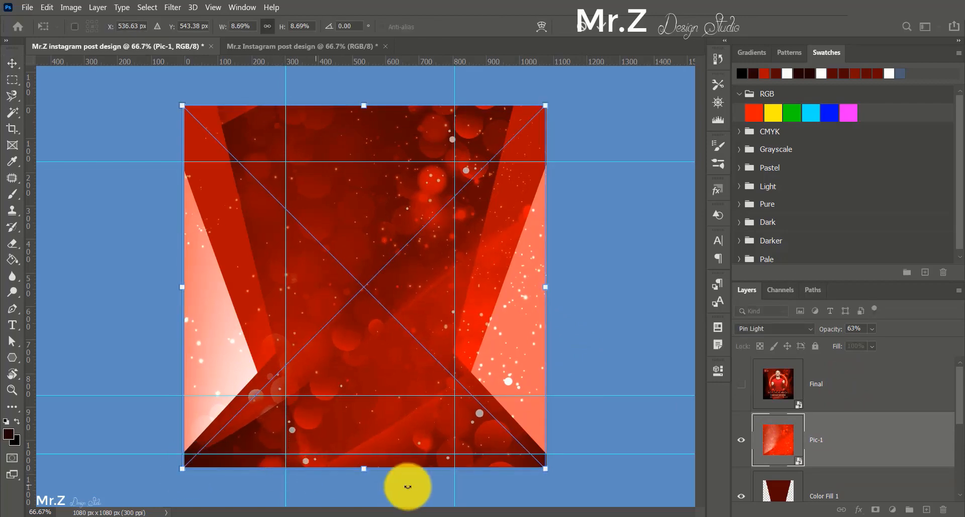
double_click(428, 346)
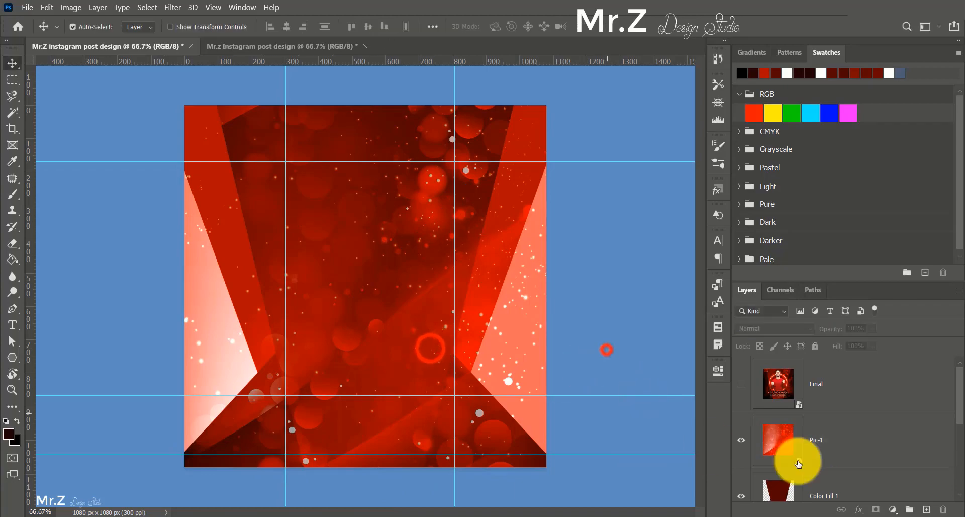
alt+click(776, 465)
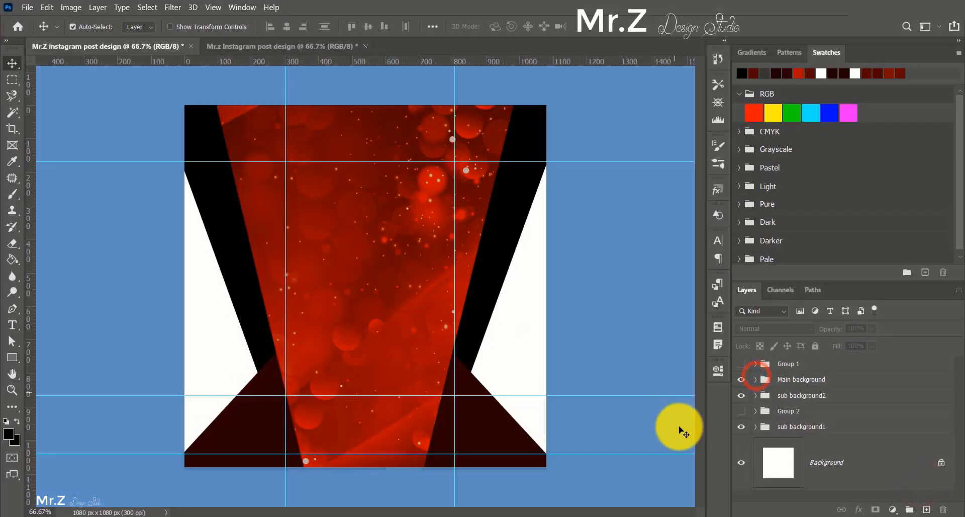
Create a group named 1 inside sub background1 and put the Color Fill 2 copy layer in it.
scroll(797, 435, down, 1)
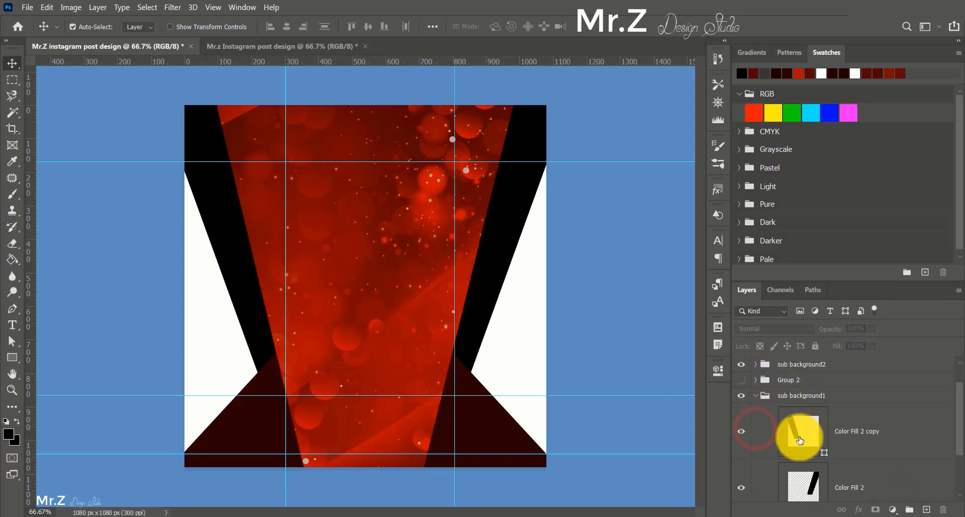
click(802, 432)
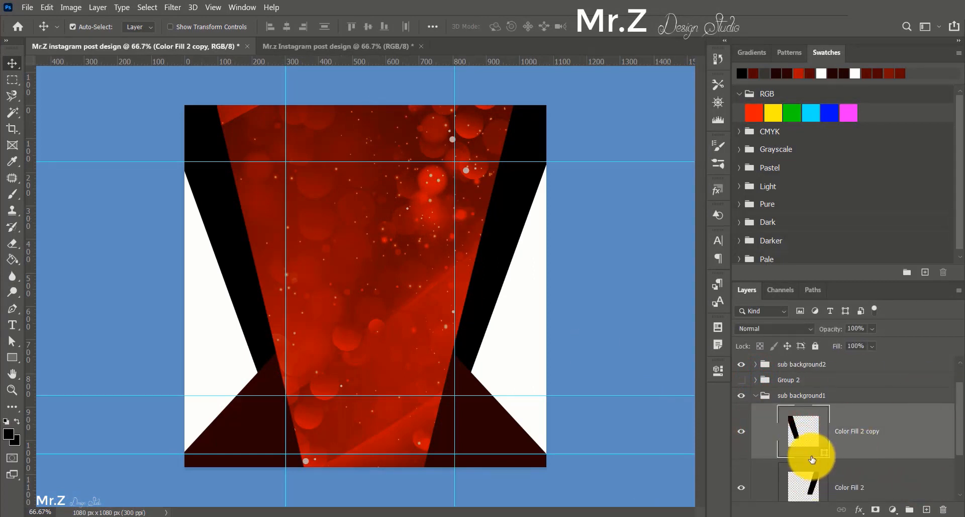
click(912, 509)
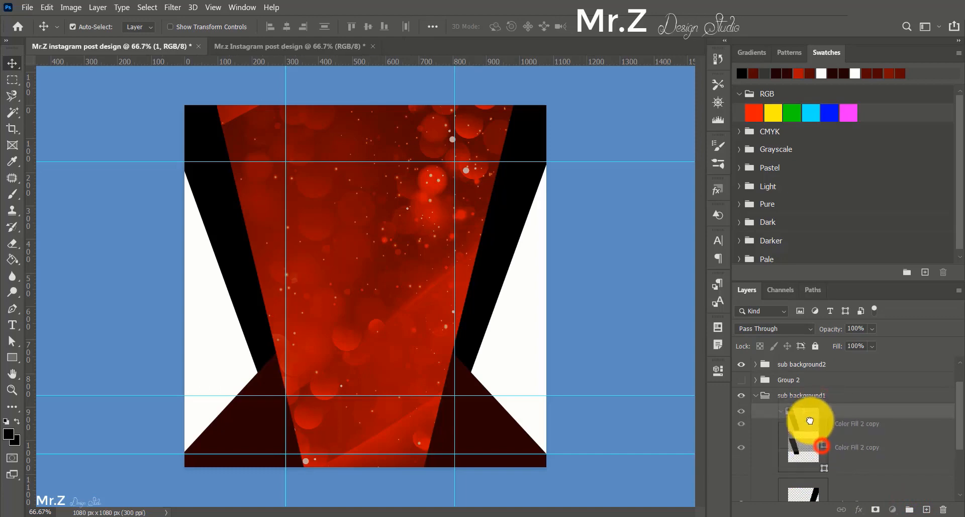
drag(810, 421, 821, 421)
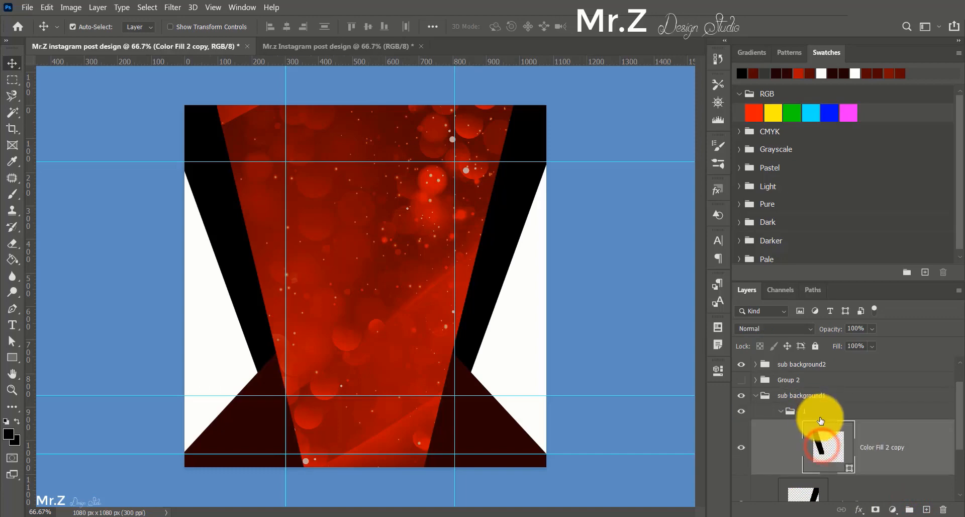
Create a group named 2 inside sub background1 and put the Color Fill 2 layer in it.
scroll(838, 456, down, 1)
click(827, 447)
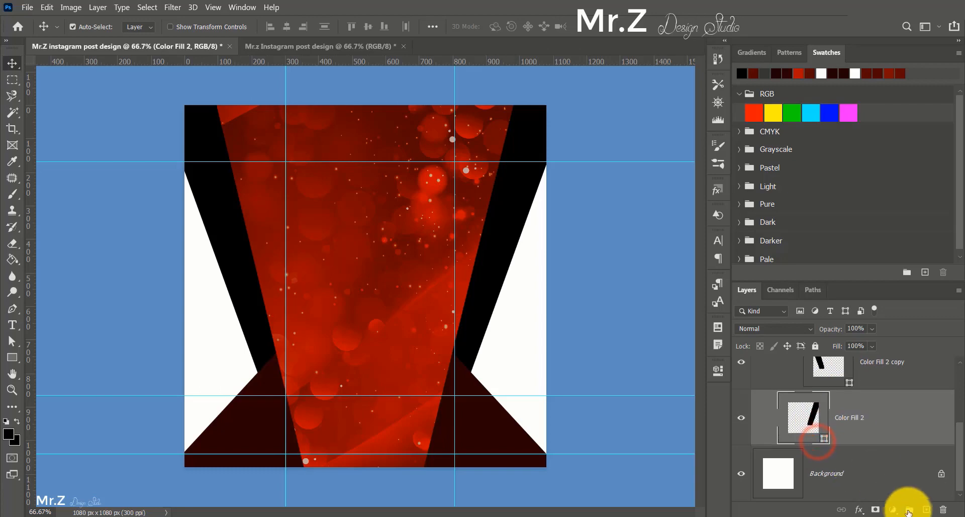
click(909, 509)
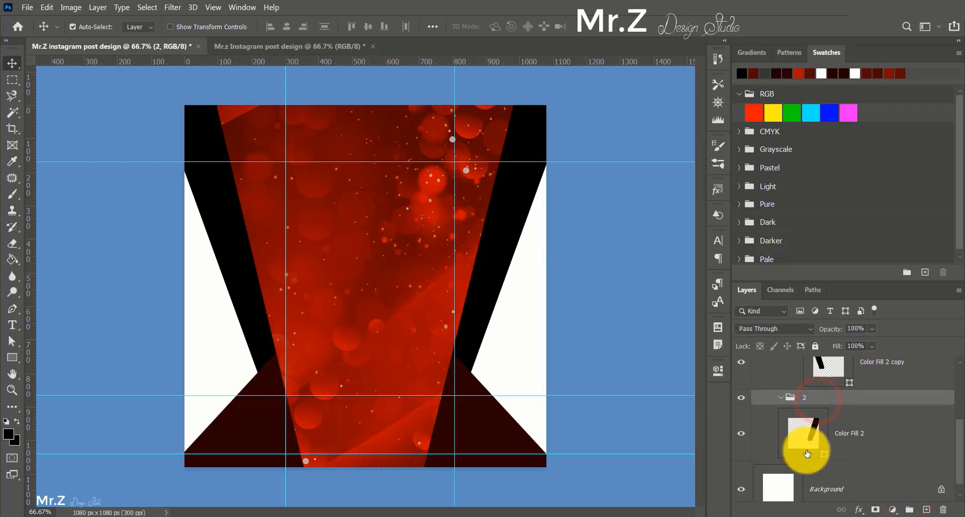
scroll(811, 451, up, 1)
click(781, 388)
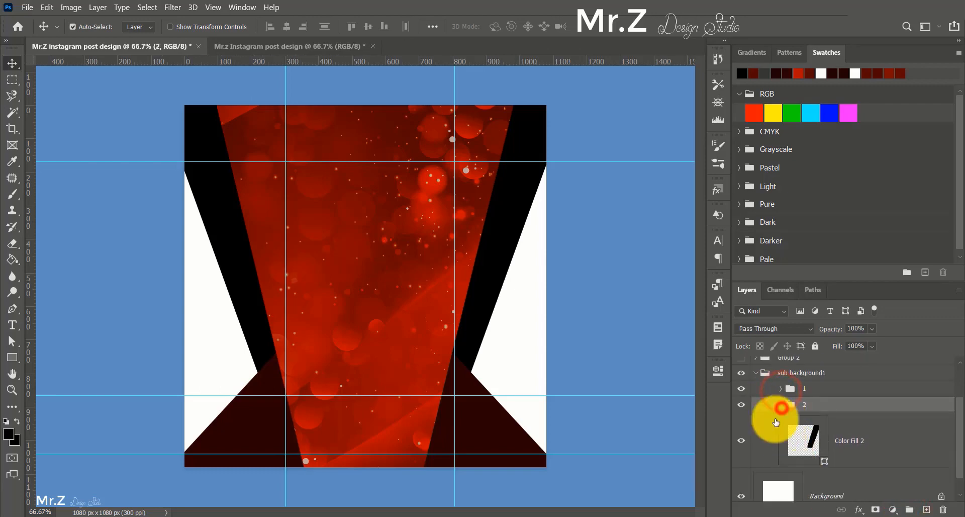
click(795, 438)
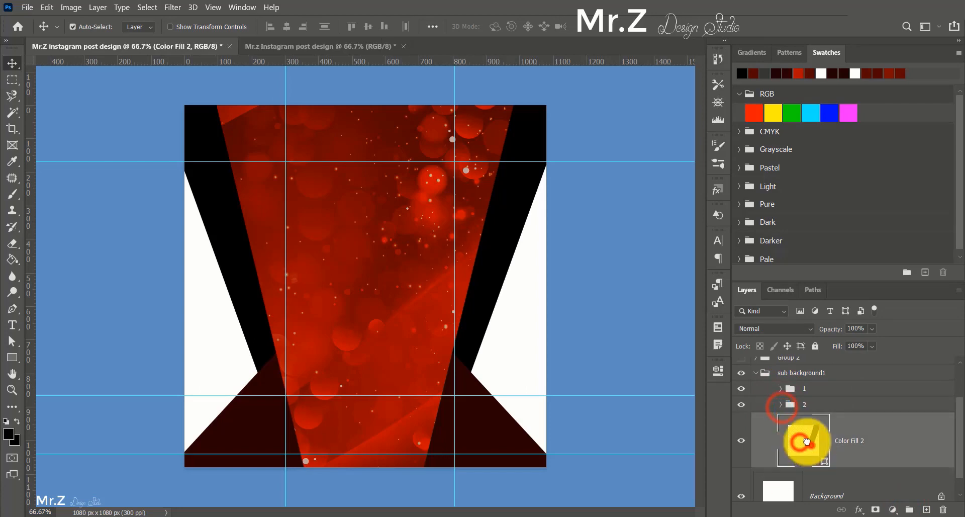
click(782, 405)
Place Pic-1 as an embedded file above Color Fill 2 copy in group 1, with its blend mode set to Hard Light.
click(784, 423)
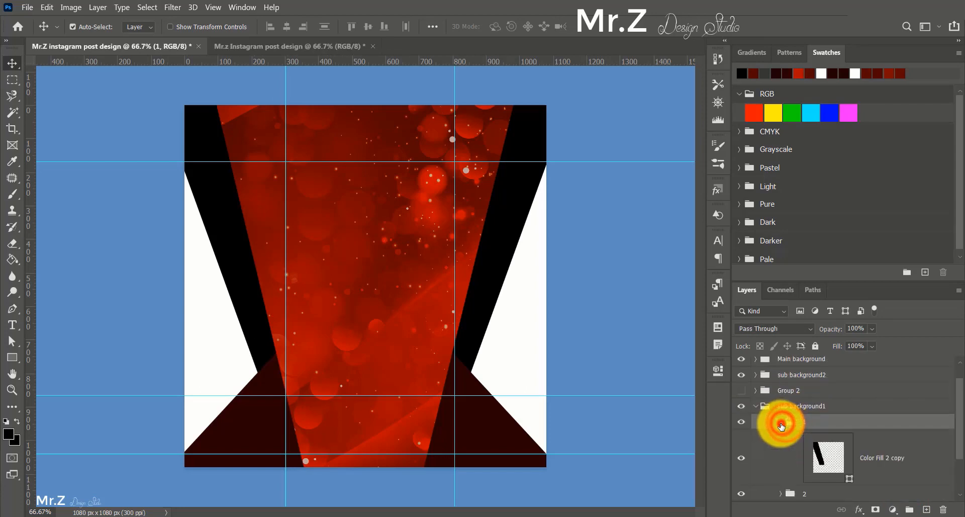
click(782, 423)
click(783, 440)
click(781, 422)
click(820, 451)
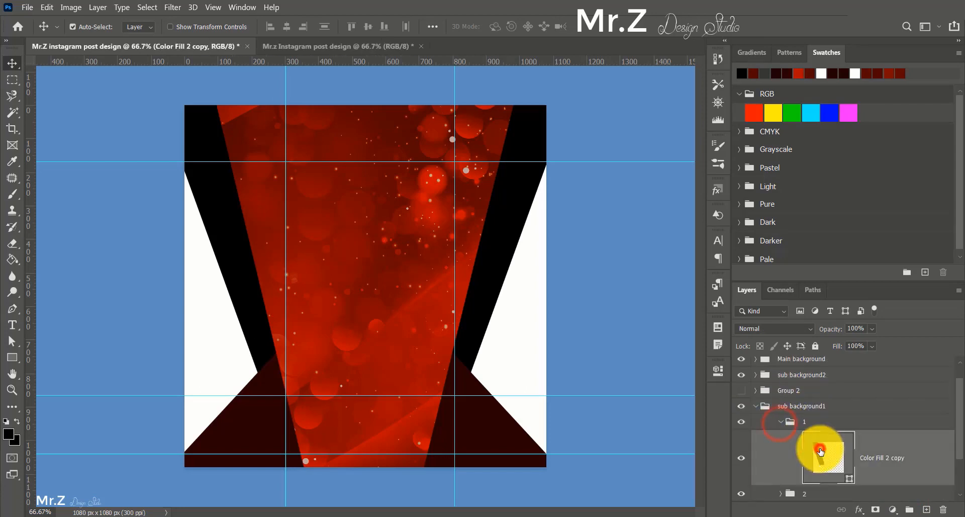
click(27, 7)
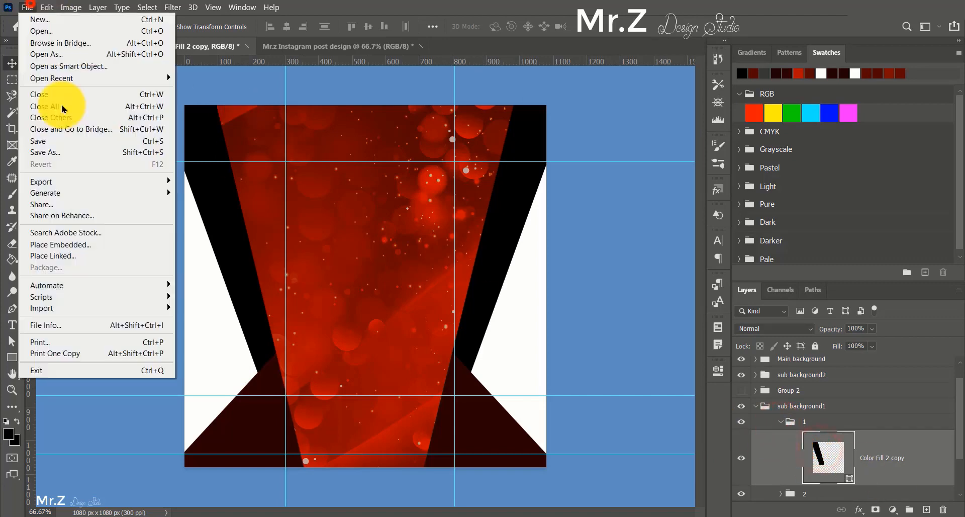
click(63, 241)
click(520, 185)
double_click(520, 185)
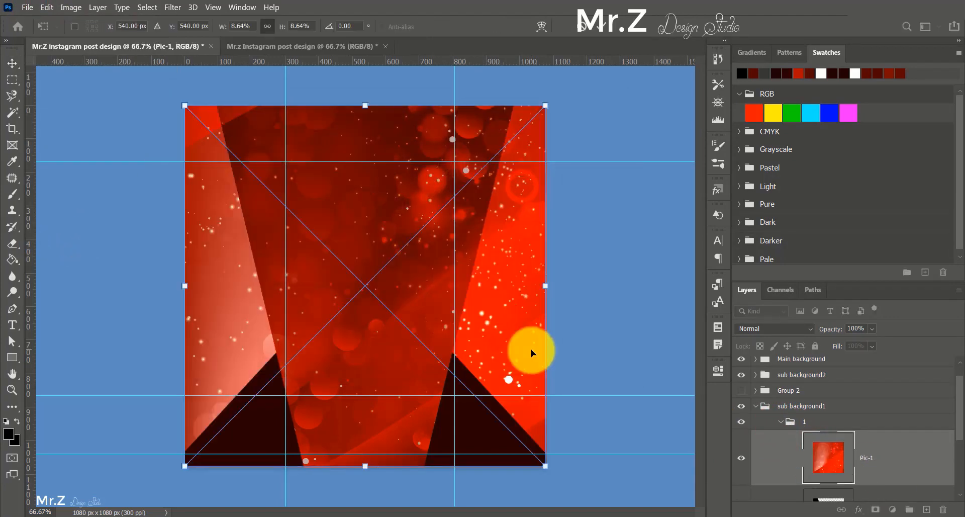
click(804, 329)
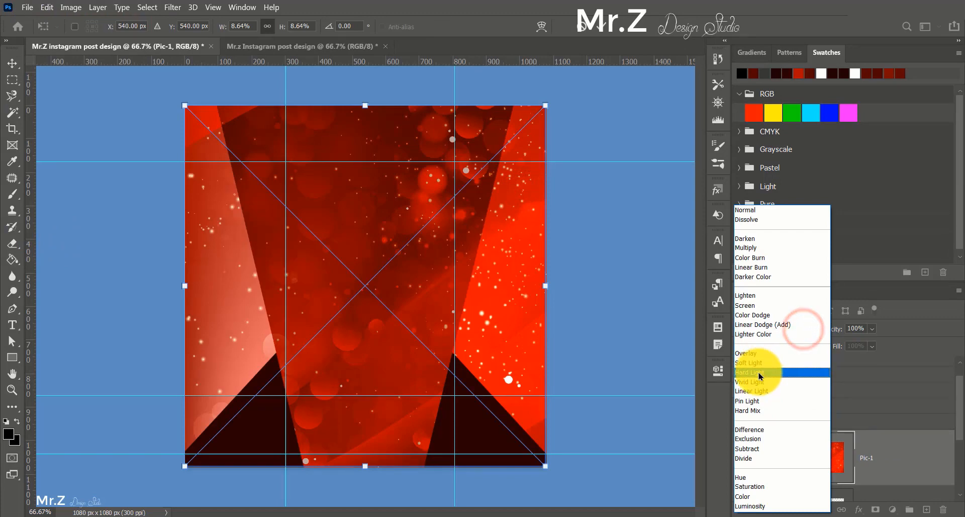
click(762, 373)
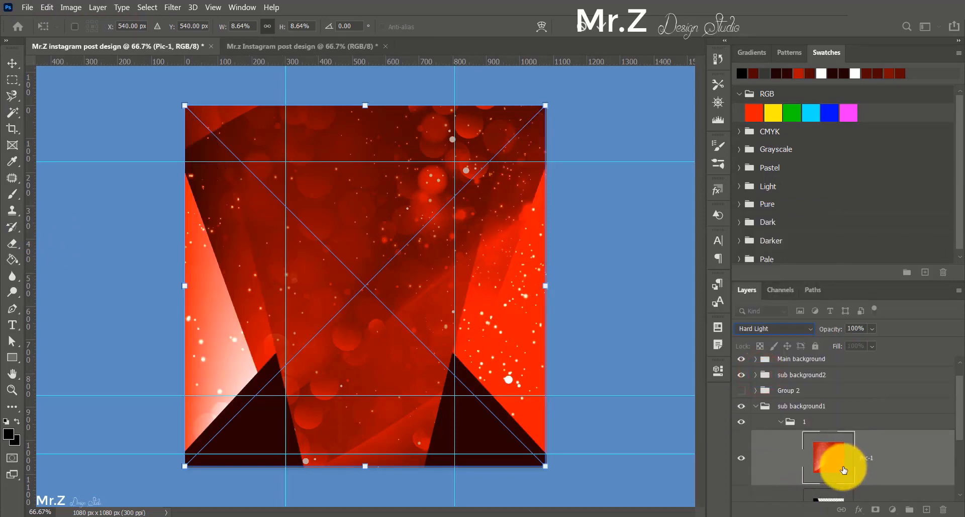
Cover the canvas with a dark rectangle about 1129 x 1122 px above Pic-1 in group 1 and change its blend mode.
click(17, 353)
drag(179, 99, 558, 475)
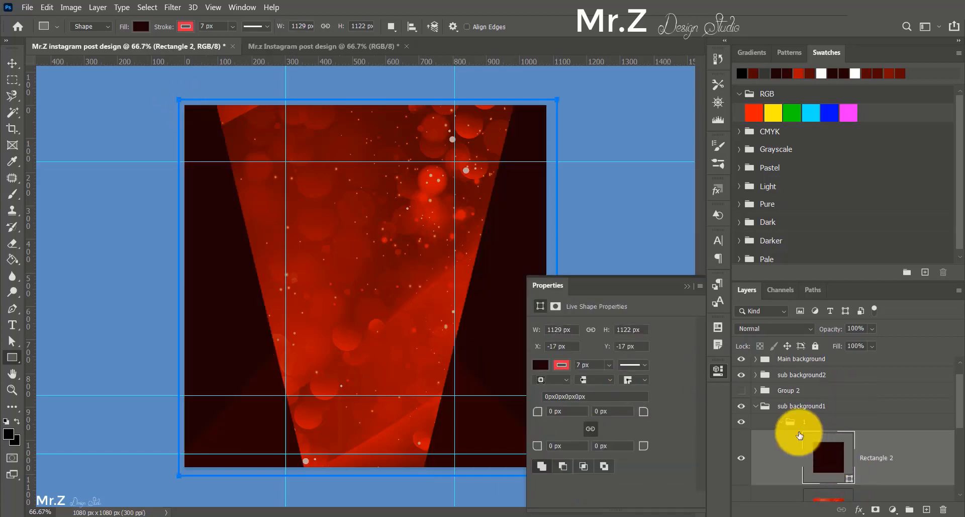
click(779, 325)
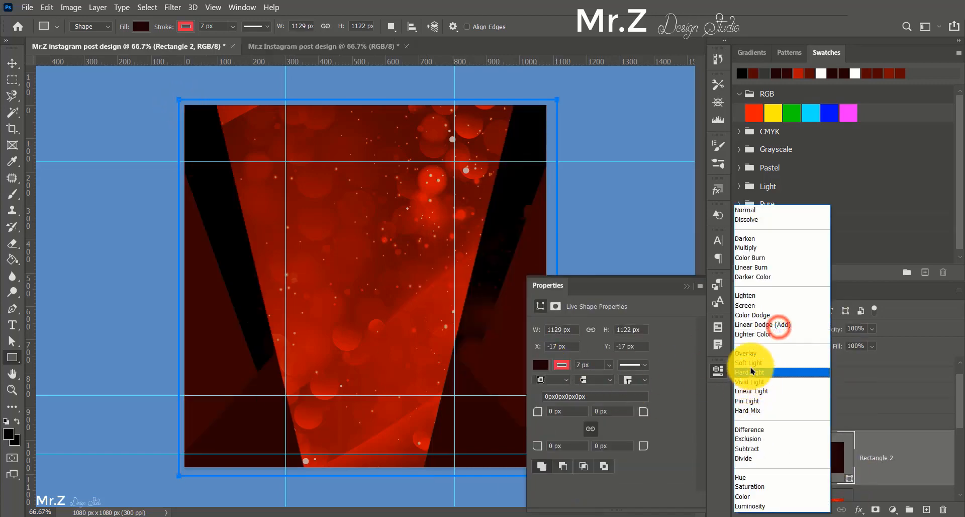
click(753, 373)
Apply a Box Blur with a radius of 1 pixel to the Pic-1 layer in group 1.
scroll(870, 467, down, 2)
click(850, 455)
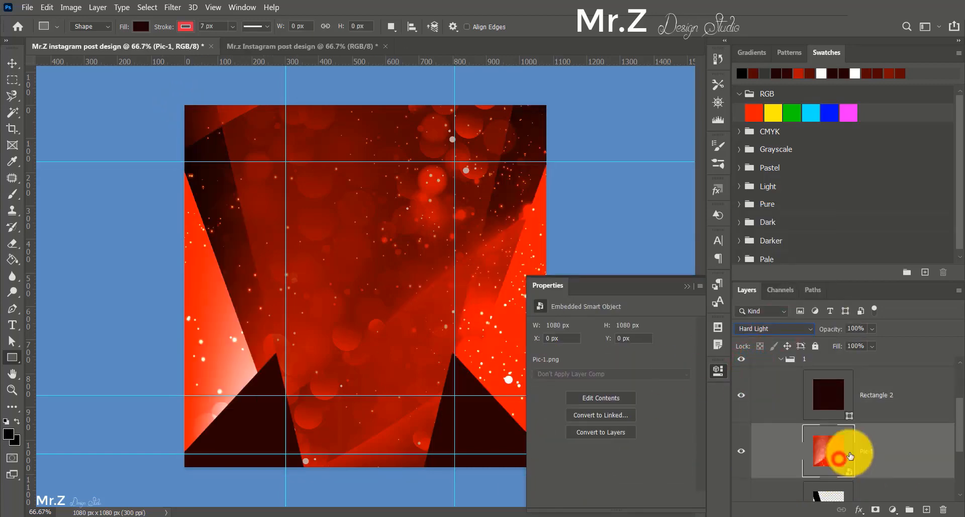
click(172, 7)
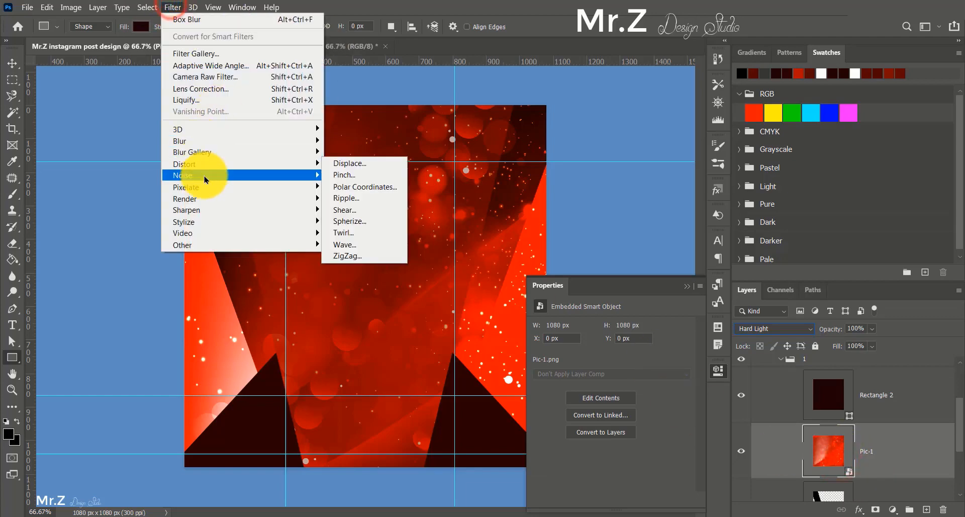
mouse_move(201, 141)
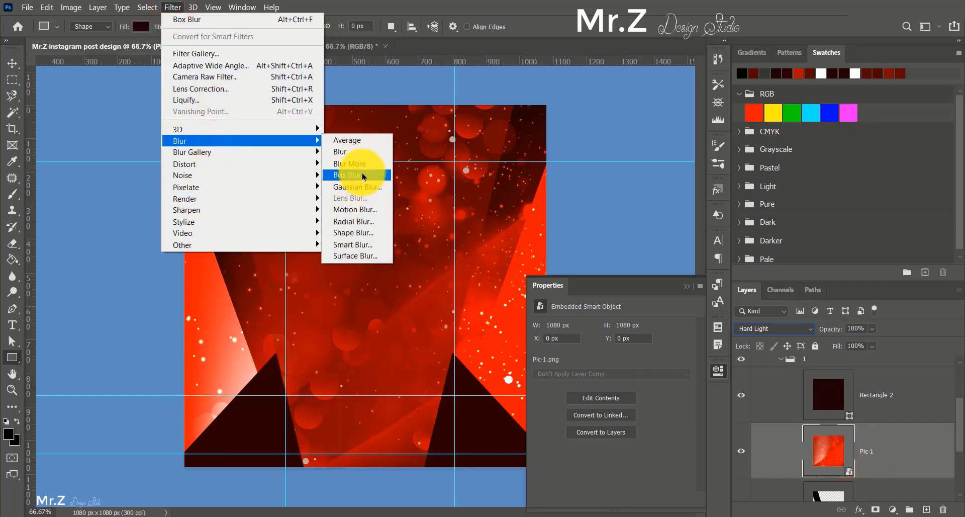
click(366, 181)
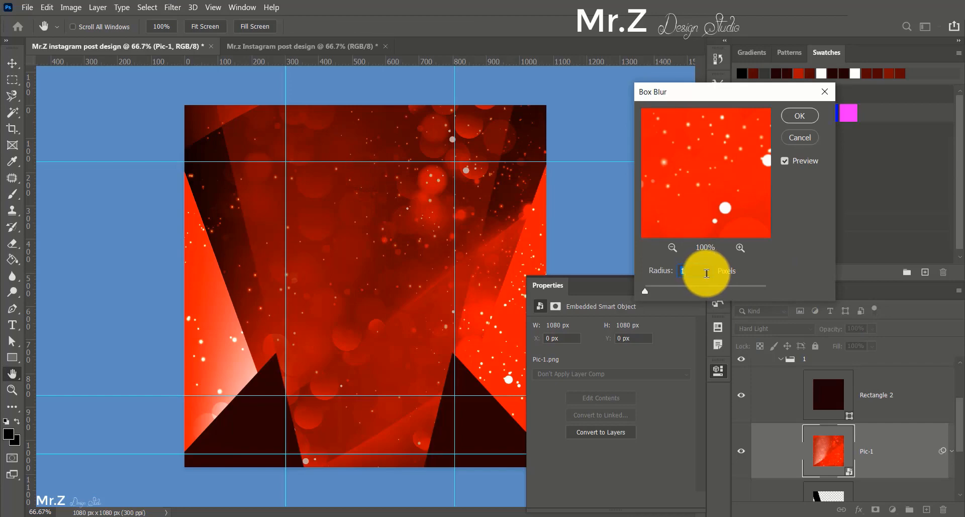
click(800, 116)
Clip the blurred Pic-1 layer to the Color Fill 2 copy shape and collapse group 1.
scroll(890, 465, down, 2)
scroll(896, 470, down, 1)
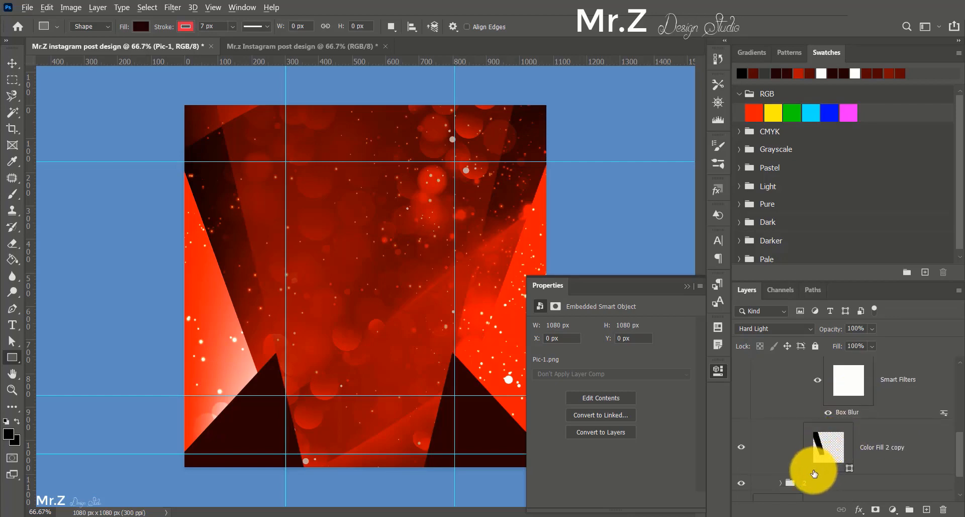
click(833, 383)
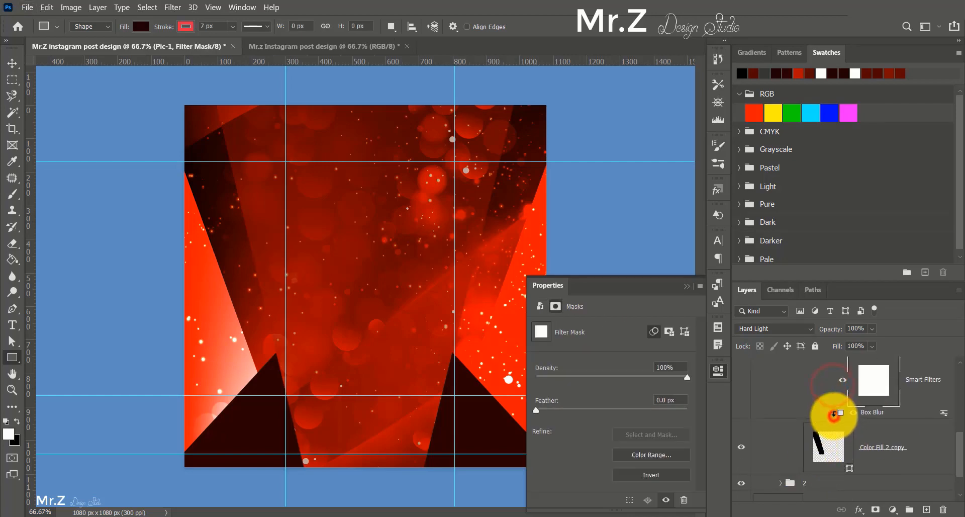
click(835, 413)
scroll(820, 440, up, 1)
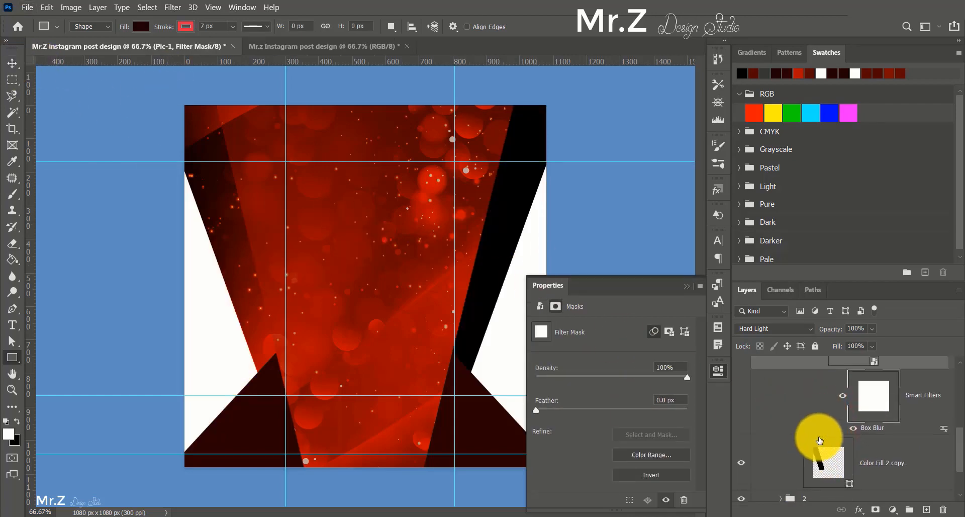
scroll(793, 432, up, 2)
click(777, 361)
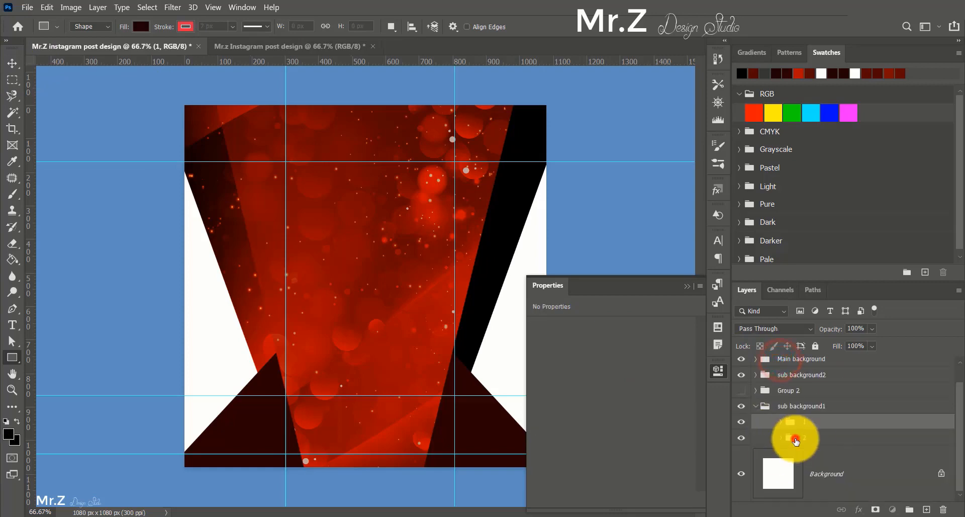
Place Pic-1 as an embedded file above the Color Fill 2 layer in group 2.
click(782, 438)
click(841, 474)
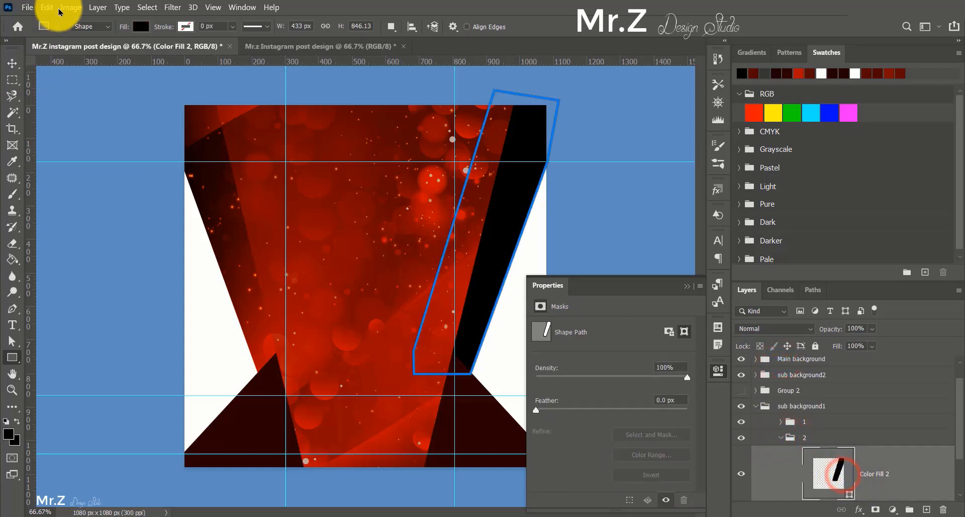
click(27, 7)
click(67, 248)
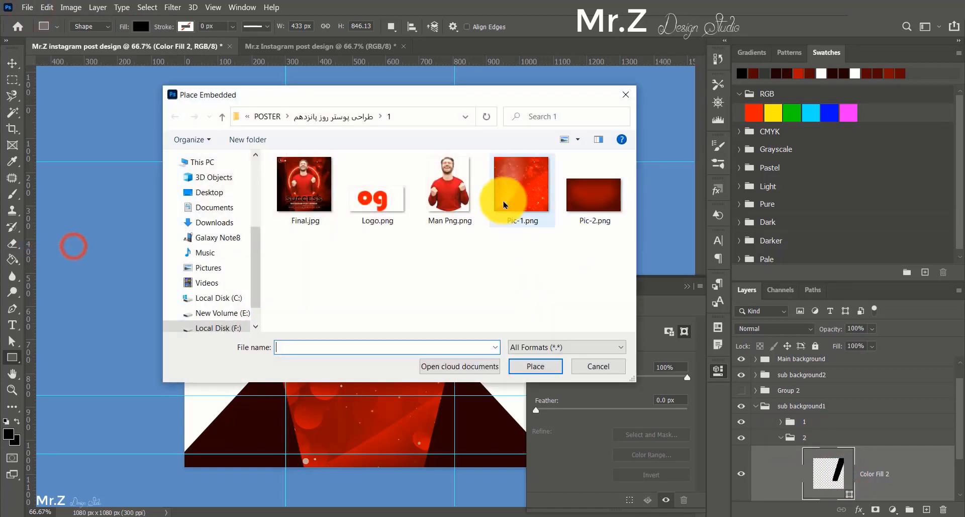
double_click(504, 205)
key(Return)
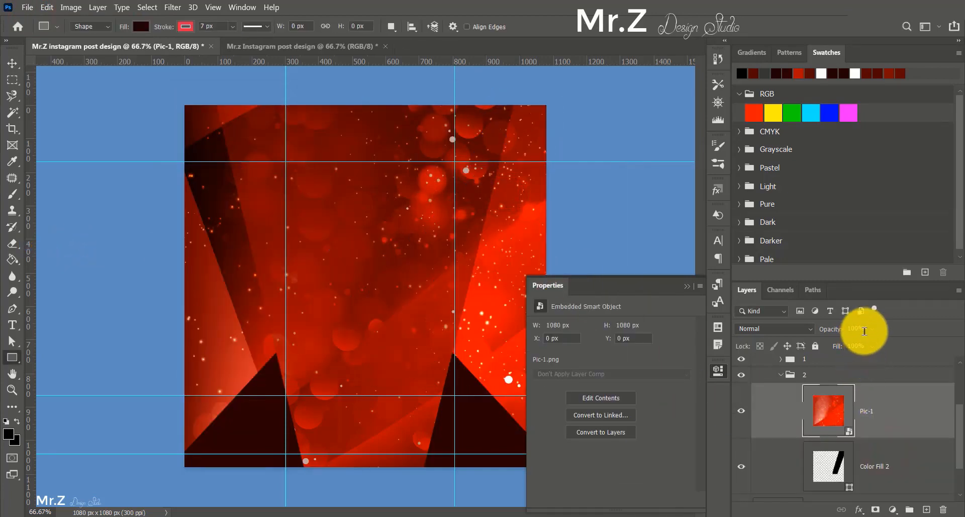
Lower the opacity of the Pic-1 layer in group 2 to 63% and set its blend mode to Hard Light.
drag(866, 344, 863, 344)
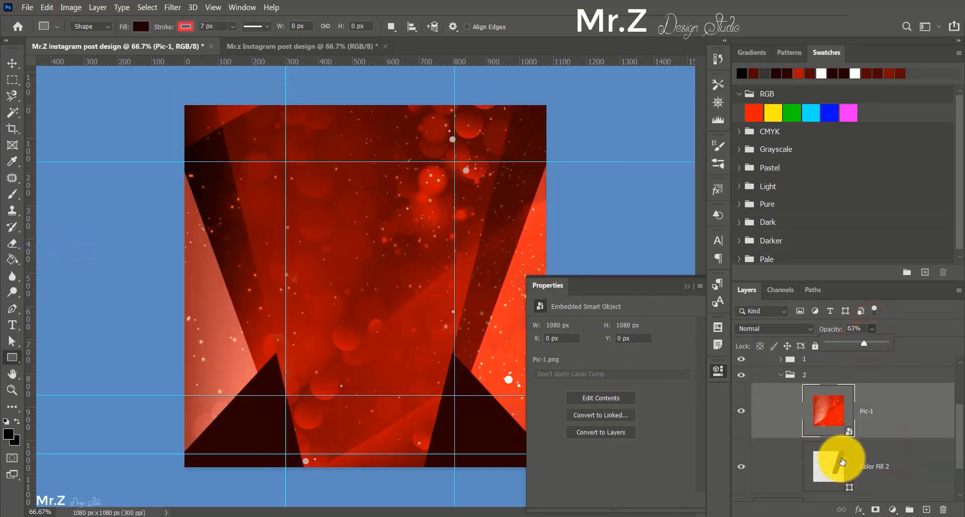
scroll(832, 469, up, 2)
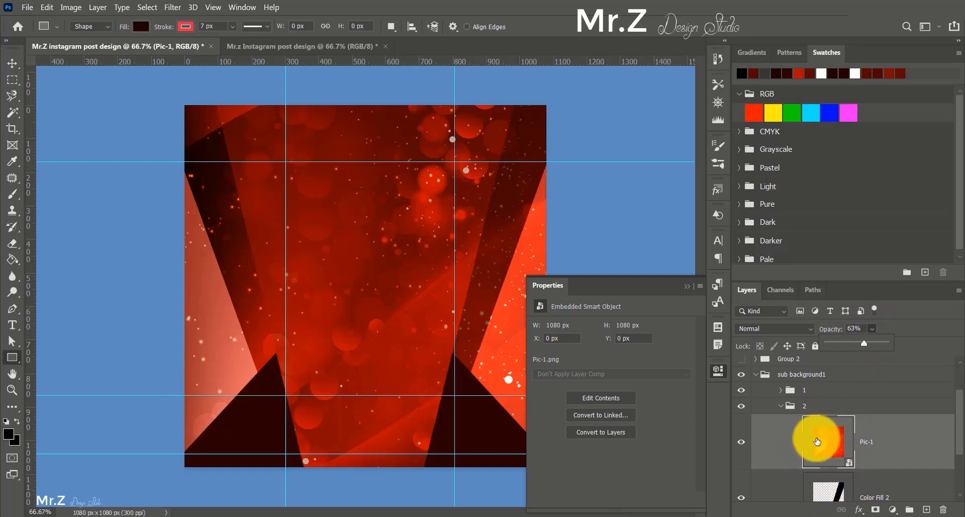
click(824, 503)
click(832, 423)
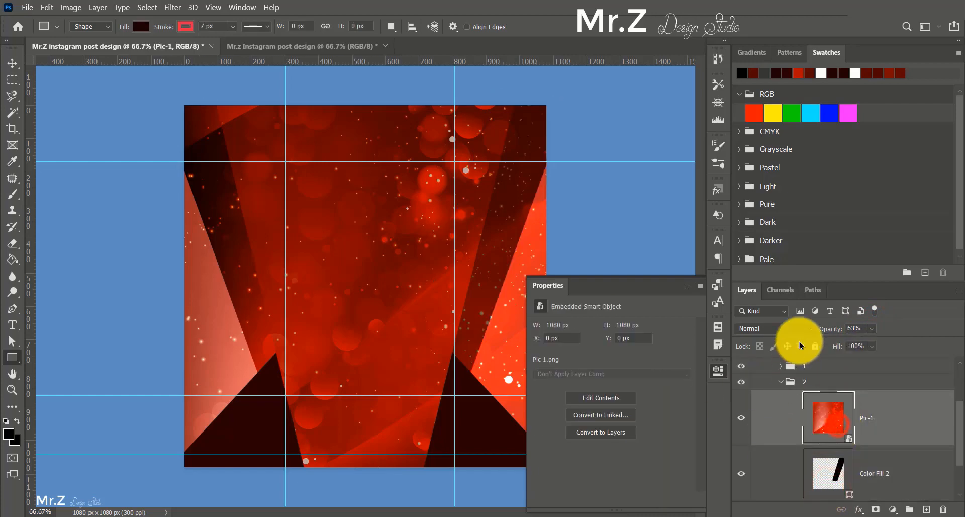
click(799, 331)
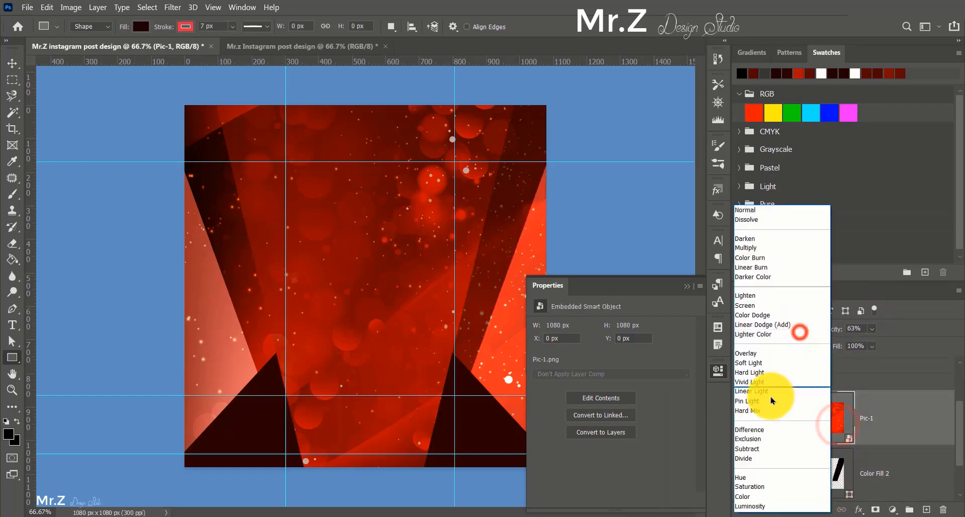
click(758, 373)
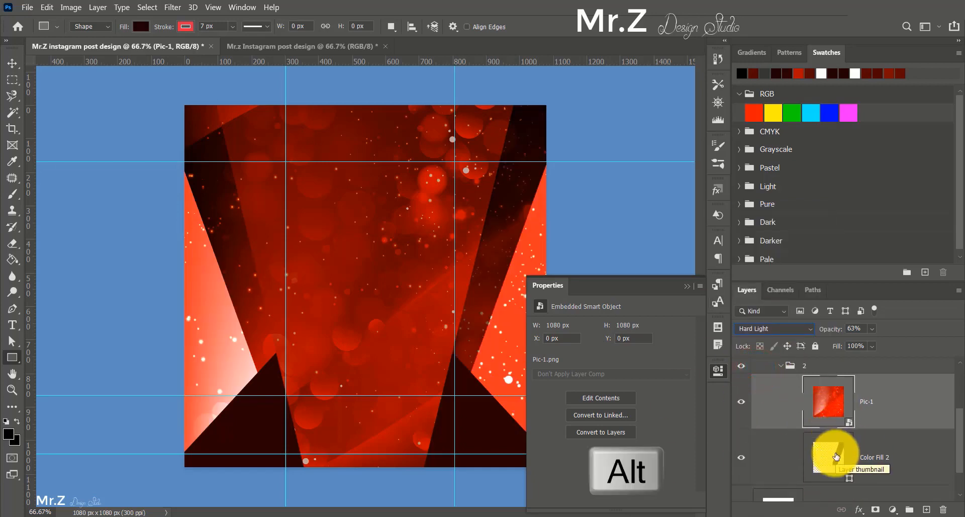
Clip Pic-1 to the Color Fill 2 shape and collapse the sub background1 group.
alt+click(833, 428)
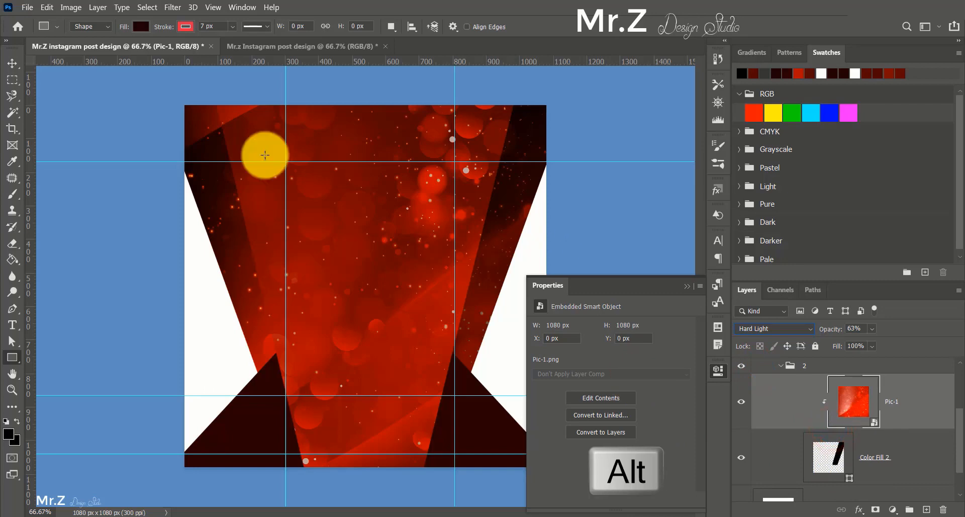
click(12, 63)
click(586, 214)
click(784, 367)
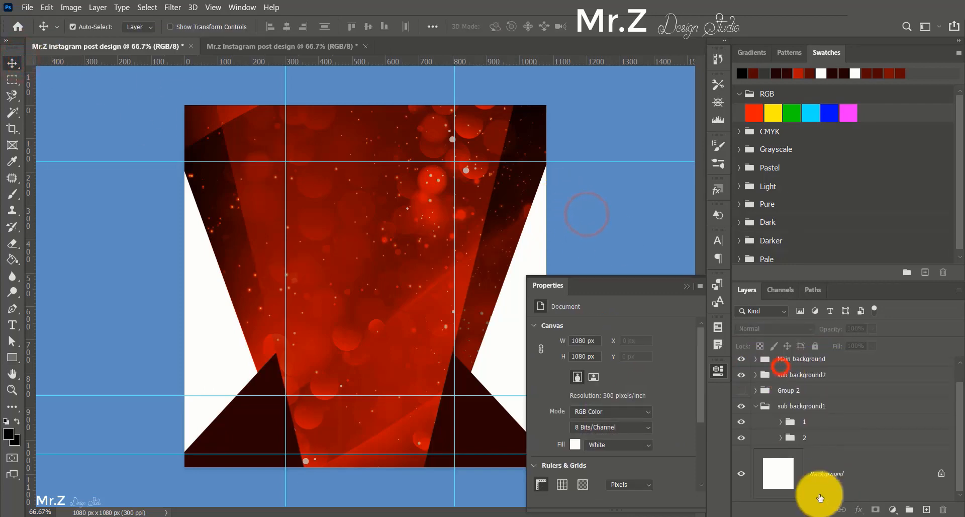
click(756, 406)
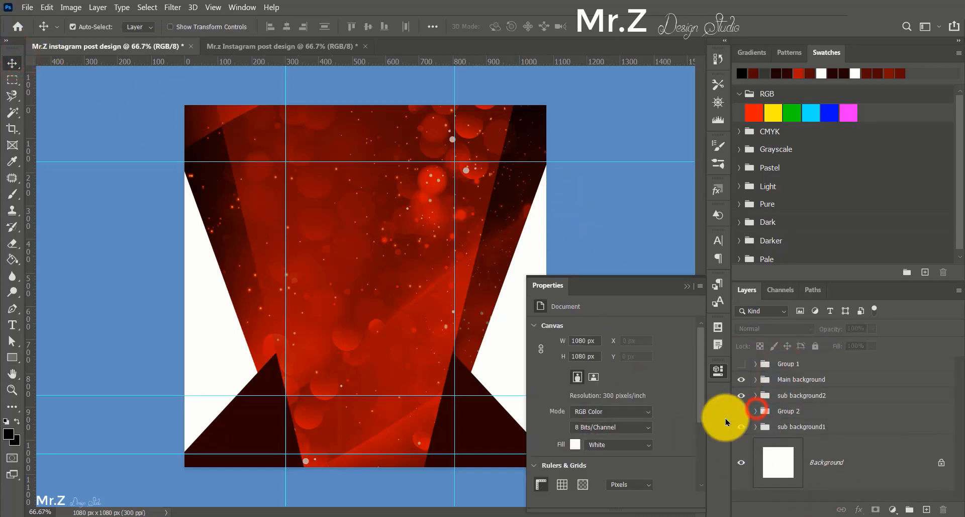
click(687, 286)
Draw a dark rectangle about 424 x 960 px above Pic-1 in group 2 and set its blend mode to Linear Dodge (Add).
key(u)
click(758, 426)
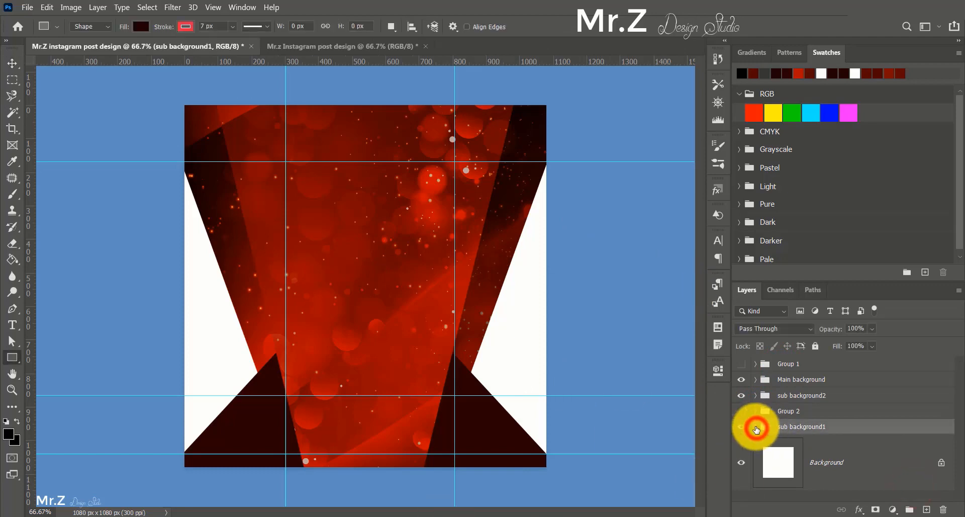
click(874, 446)
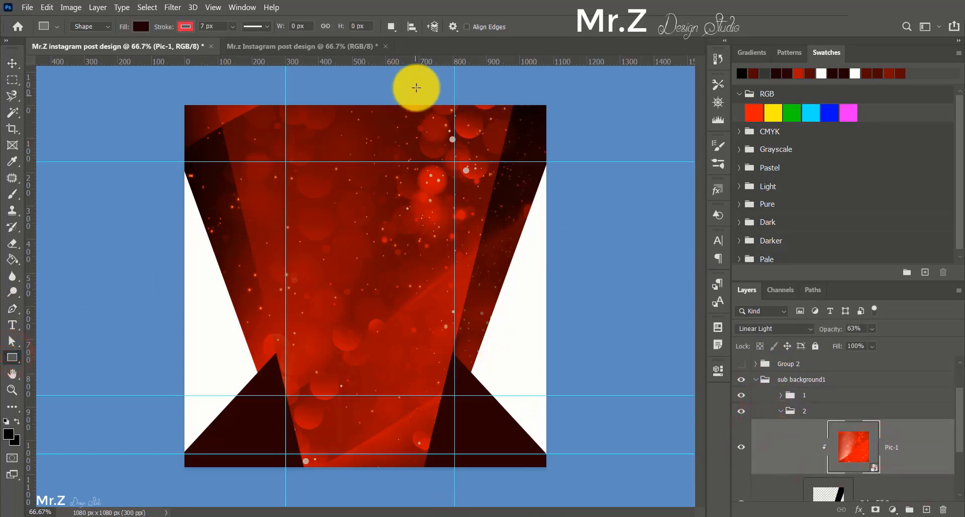
drag(419, 86, 561, 407)
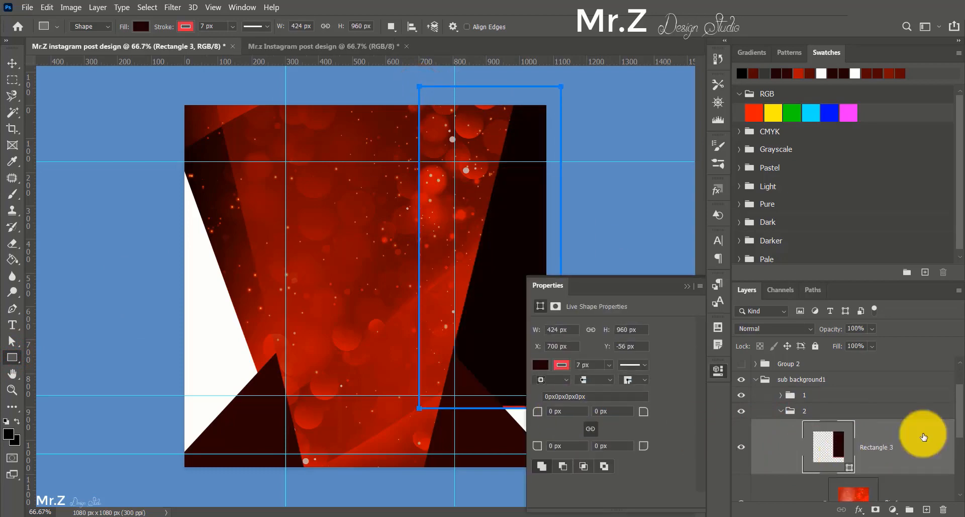
click(806, 329)
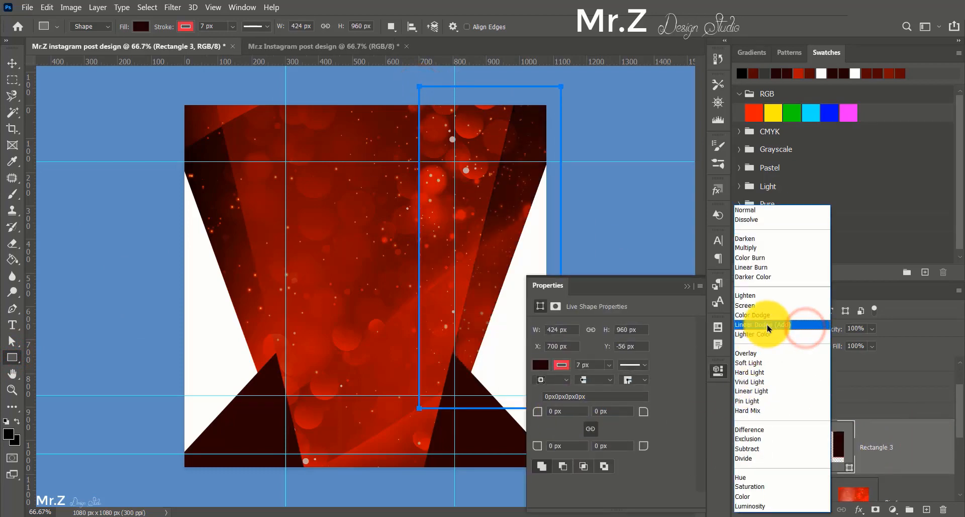
click(787, 320)
Deselect the rectangle and collapse group 2 and the sub background1 group.
click(12, 62)
click(612, 134)
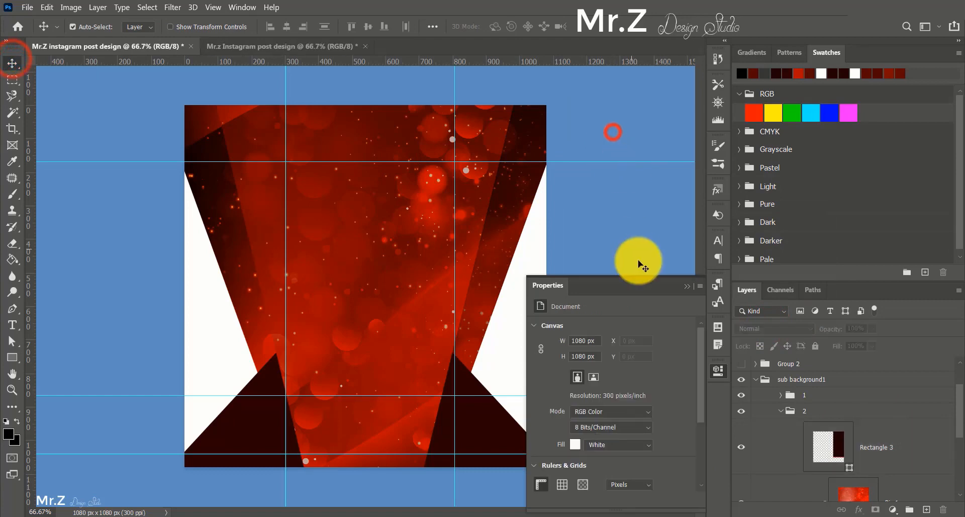
click(685, 286)
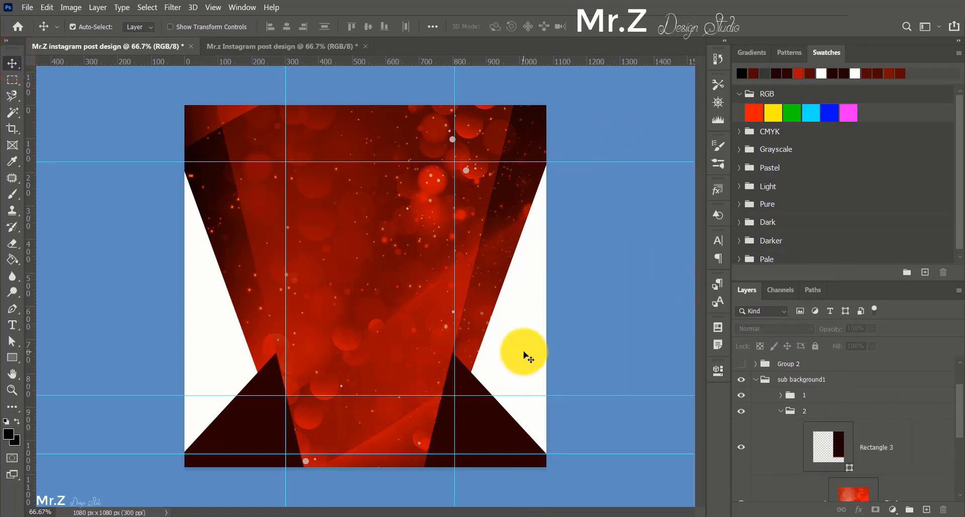
click(781, 410)
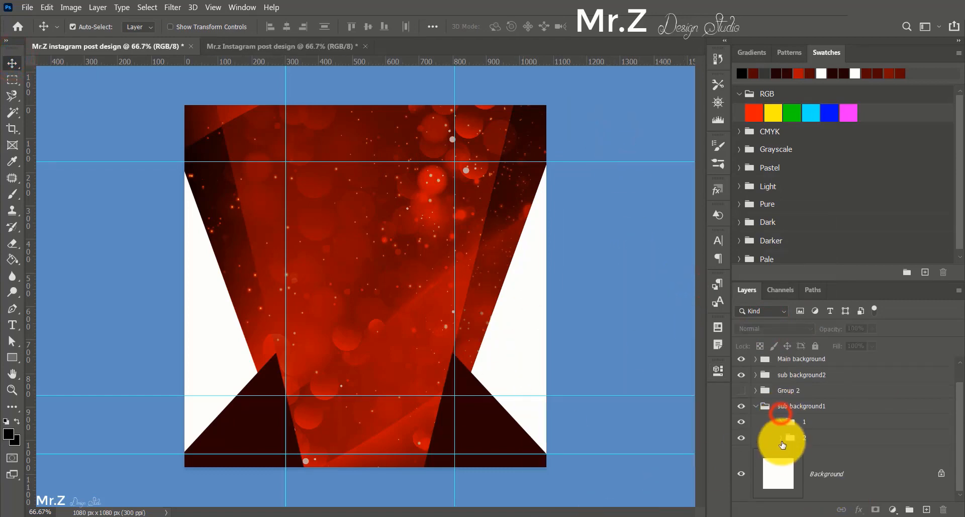
click(757, 408)
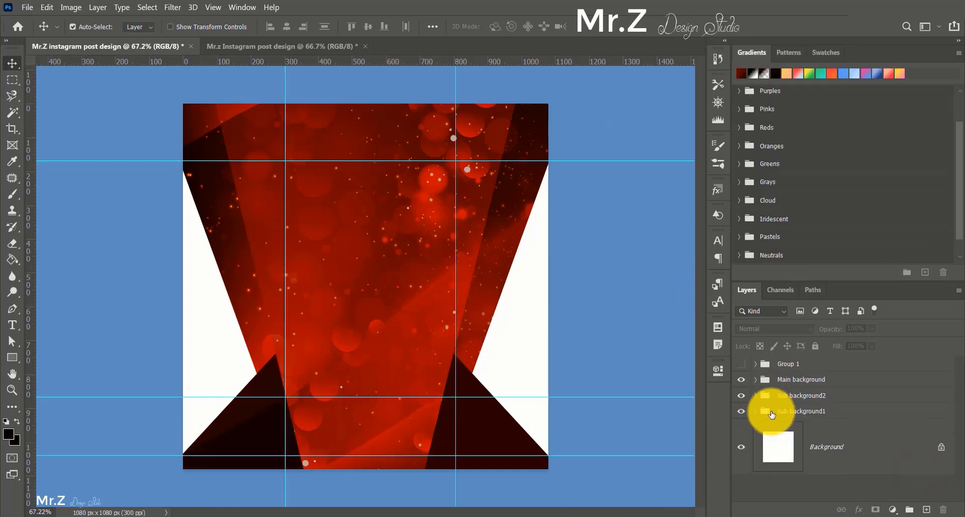
click(758, 415)
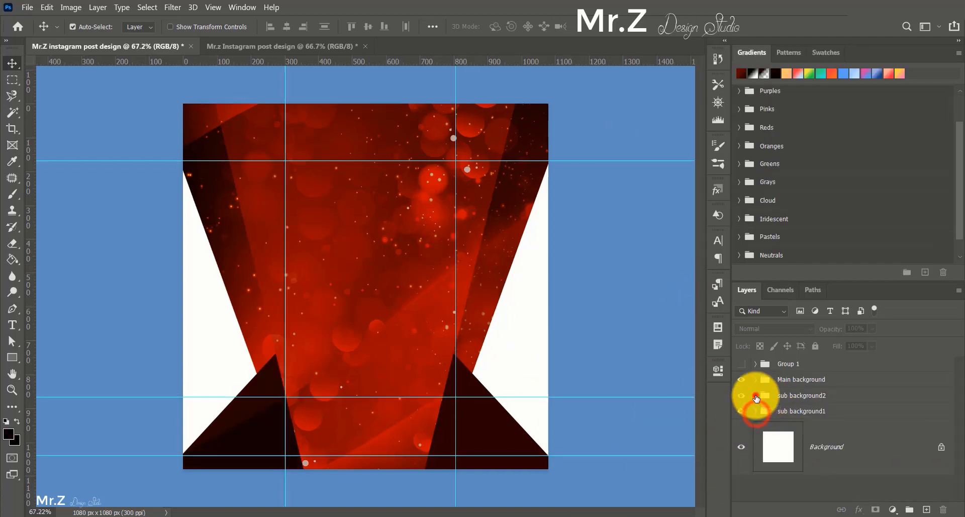
click(755, 395)
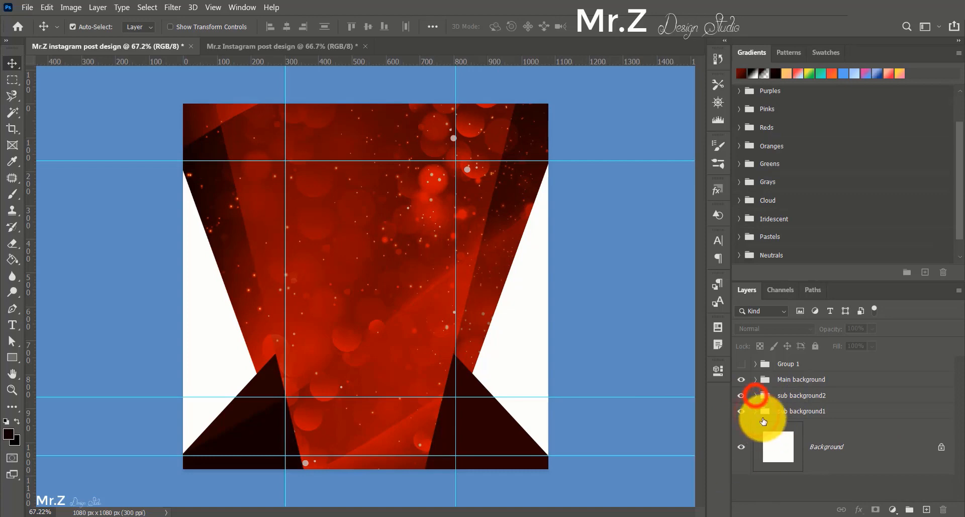
Fill the Color Fill 3 shape in the lower-left corner of the canvas with the dark red and black gradient.
click(258, 384)
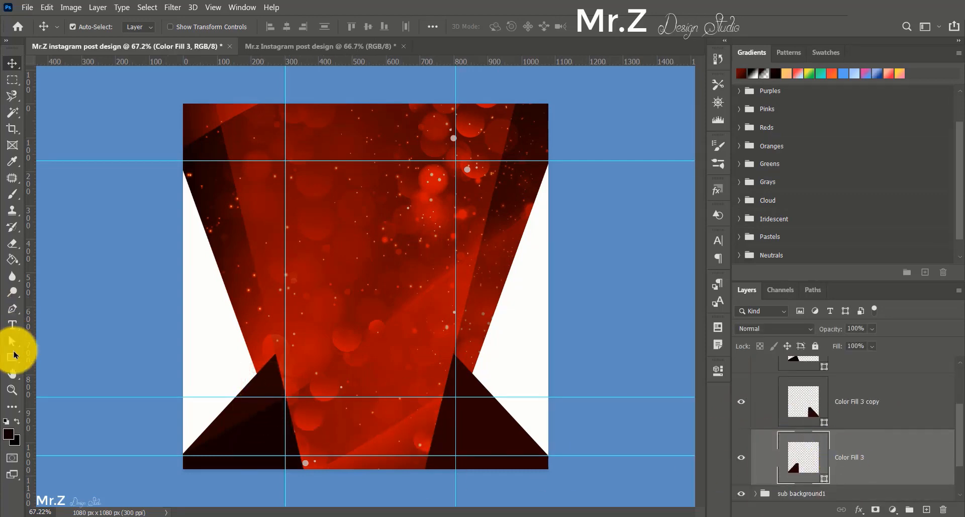
click(13, 356)
click(142, 27)
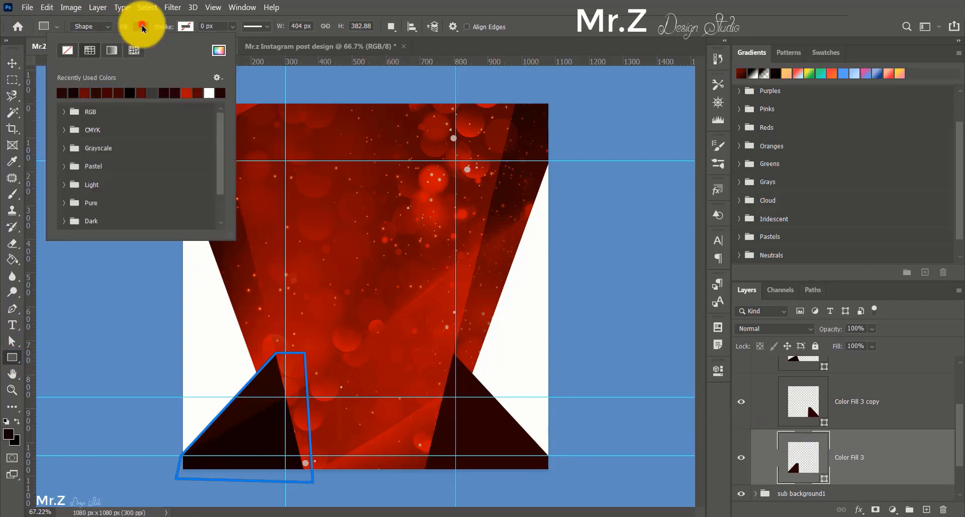
click(112, 51)
click(71, 136)
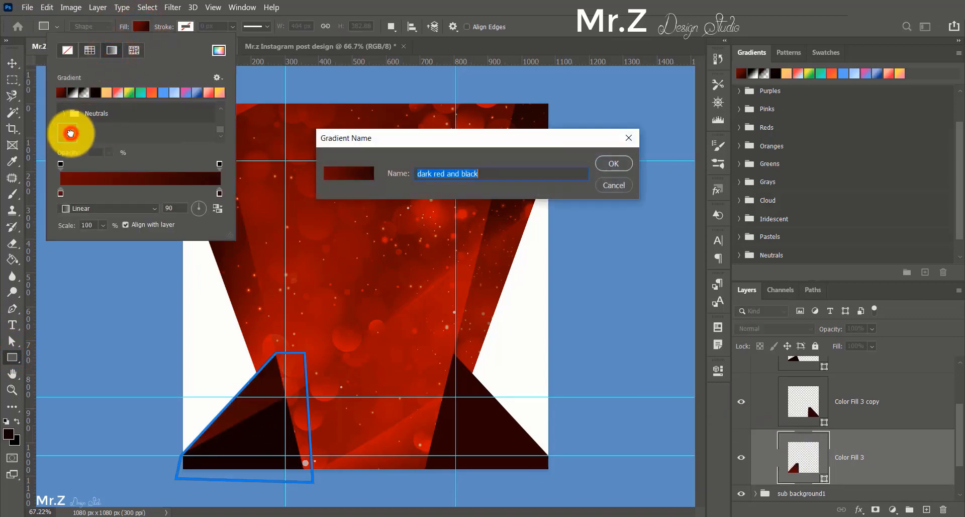
click(618, 162)
click(324, 4)
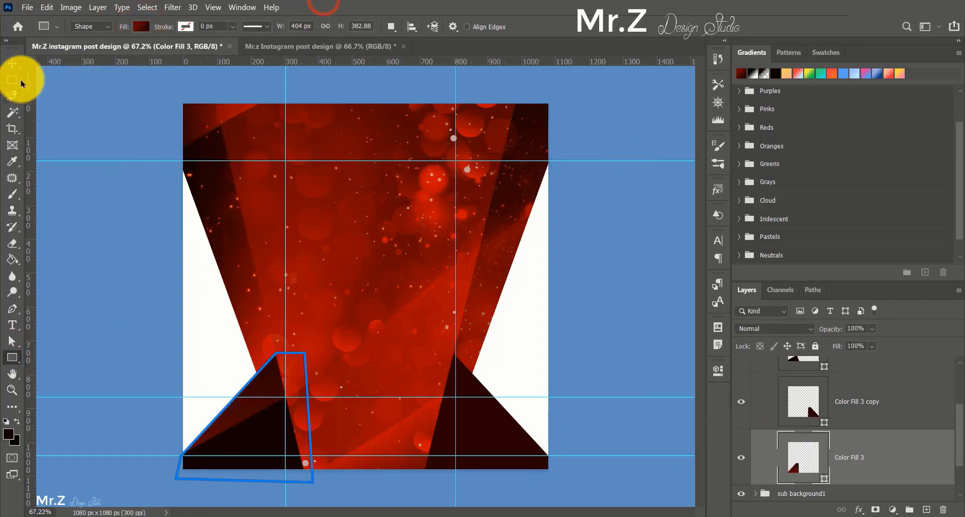
Fill the Color Fill 3 copy shape in the lower-right corner of the canvas with the dark red and black gradient.
click(12, 63)
click(474, 383)
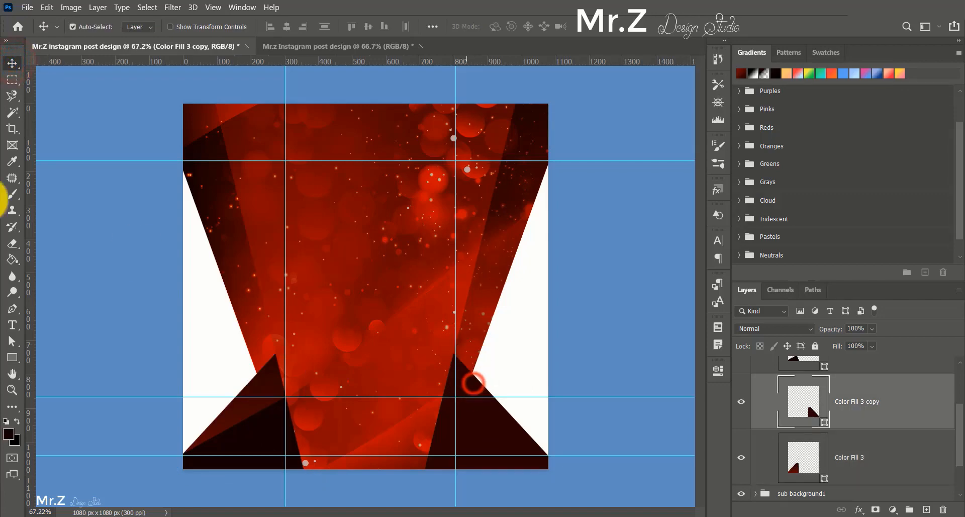
click(13, 358)
click(112, 50)
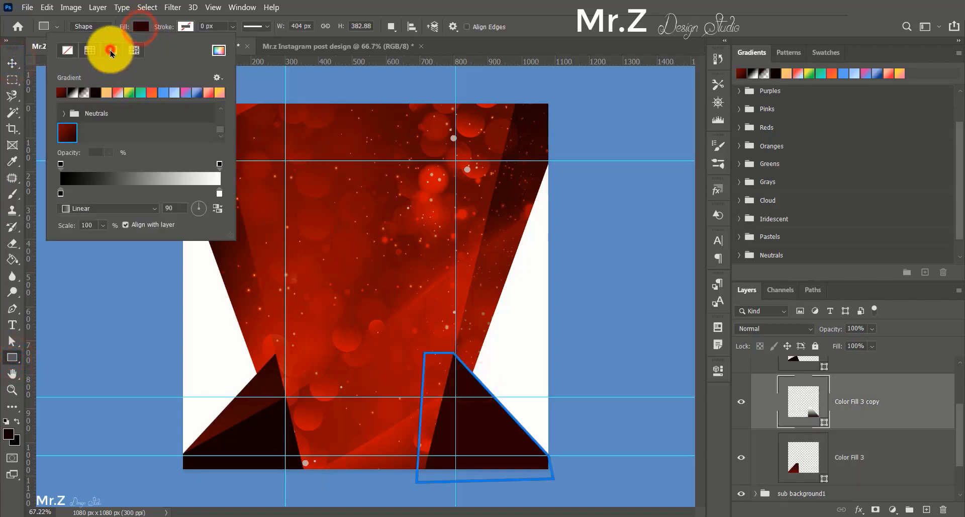
click(67, 133)
click(318, 5)
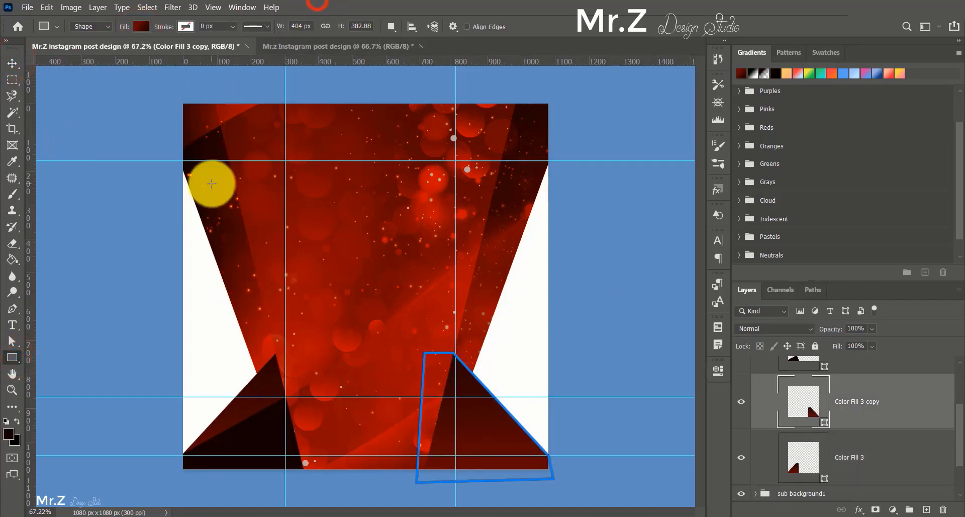
Reverse the gradient on the Color Fill 3 copy shape and deselect it.
click(140, 27)
click(218, 208)
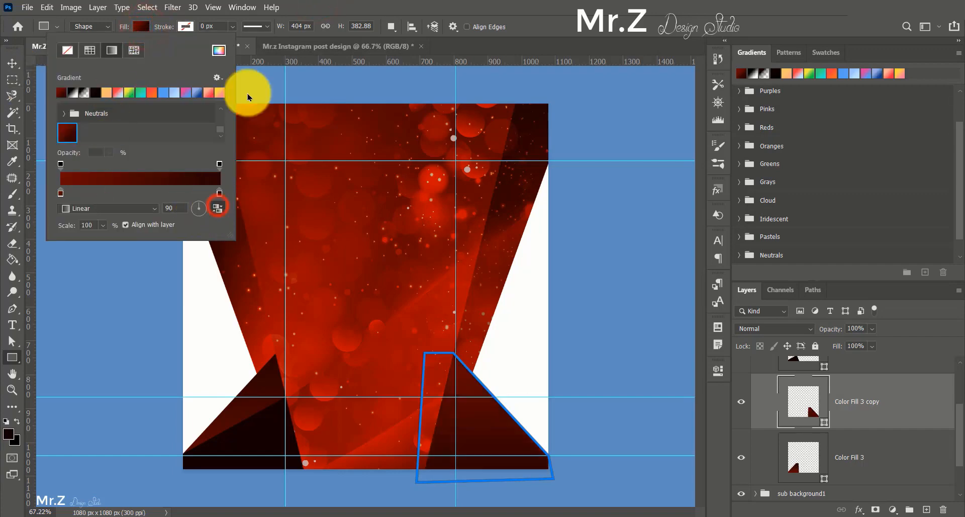
click(416, 4)
click(12, 63)
click(60, 91)
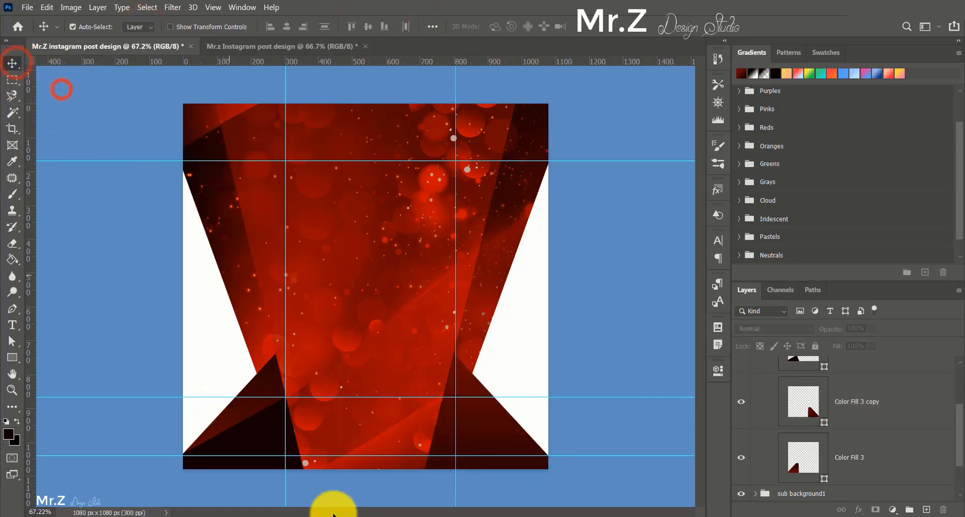
Collapse sub background2 and draw a dark red rectangle about 1210 x 982 px directly above the Background layer.
click(12, 358)
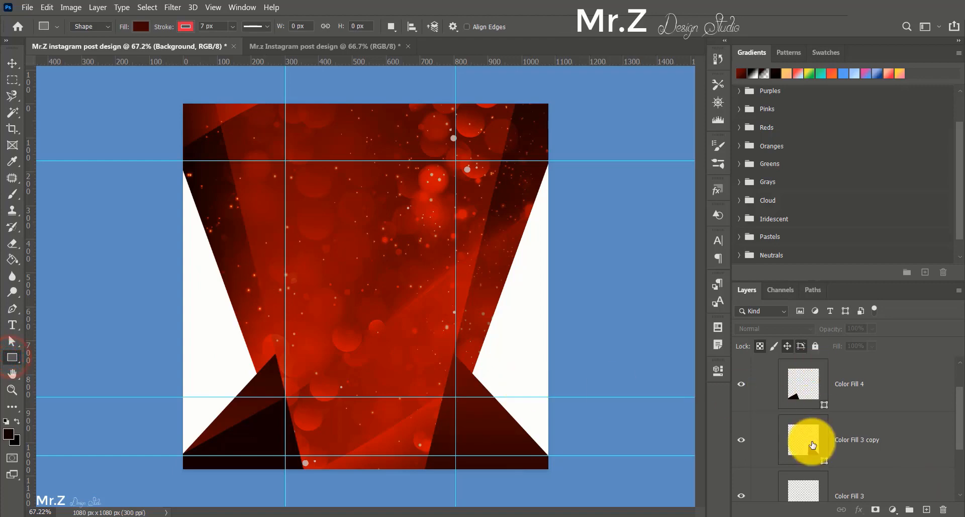
scroll(794, 427, up, 3)
click(757, 395)
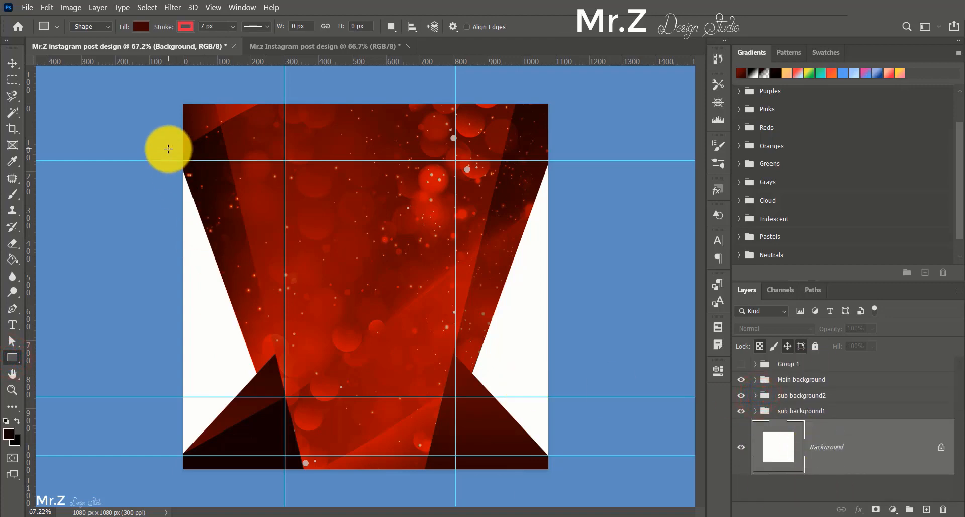
drag(166, 149, 574, 482)
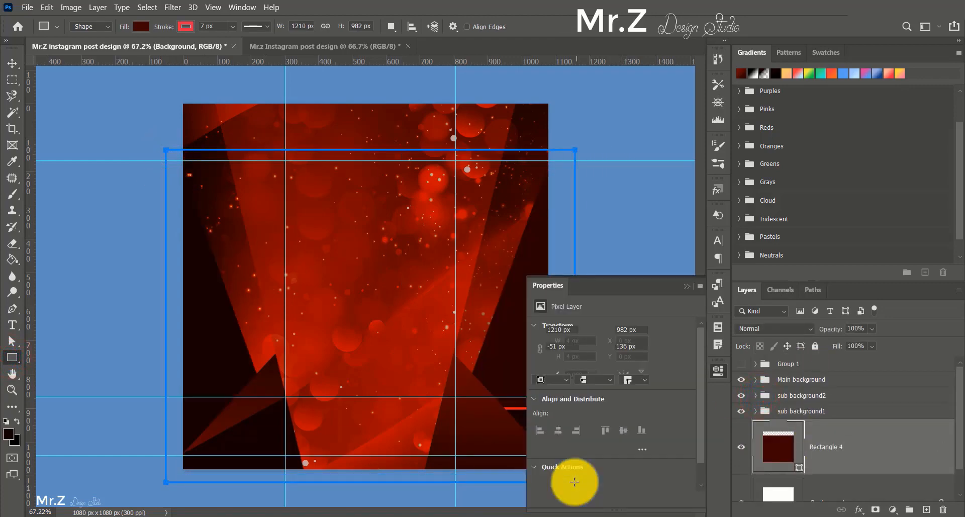
click(565, 396)
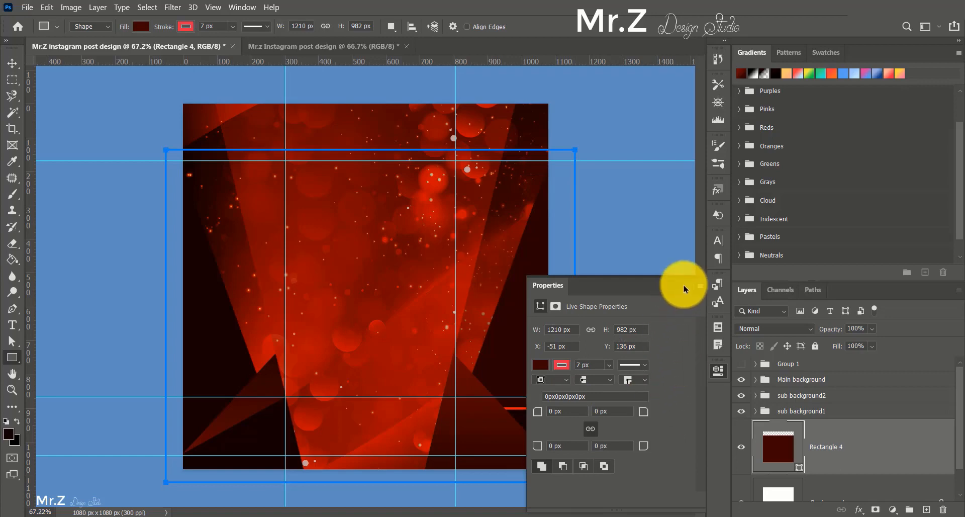
Set the stroke width of the Rectangle 4 shape to 0 px.
click(562, 365)
click(577, 290)
click(579, 364)
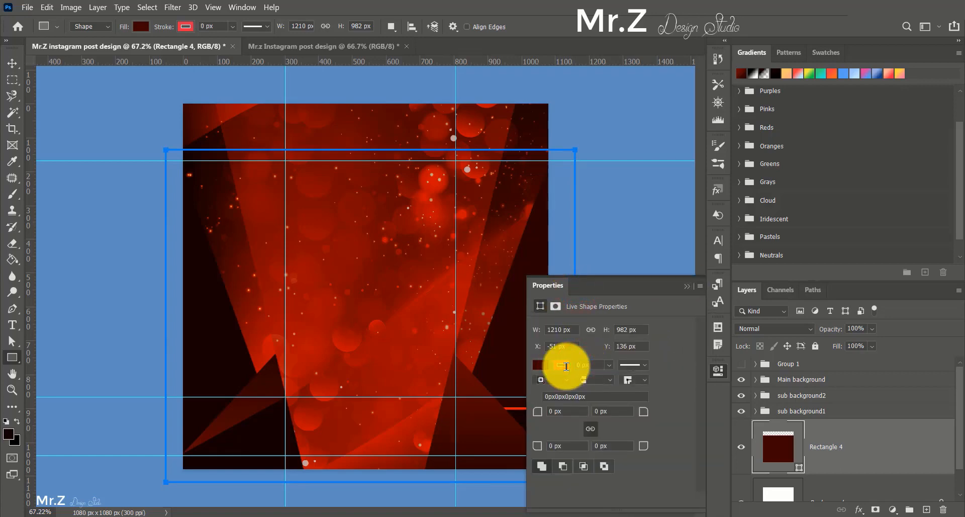
click(12, 62)
click(614, 241)
click(685, 286)
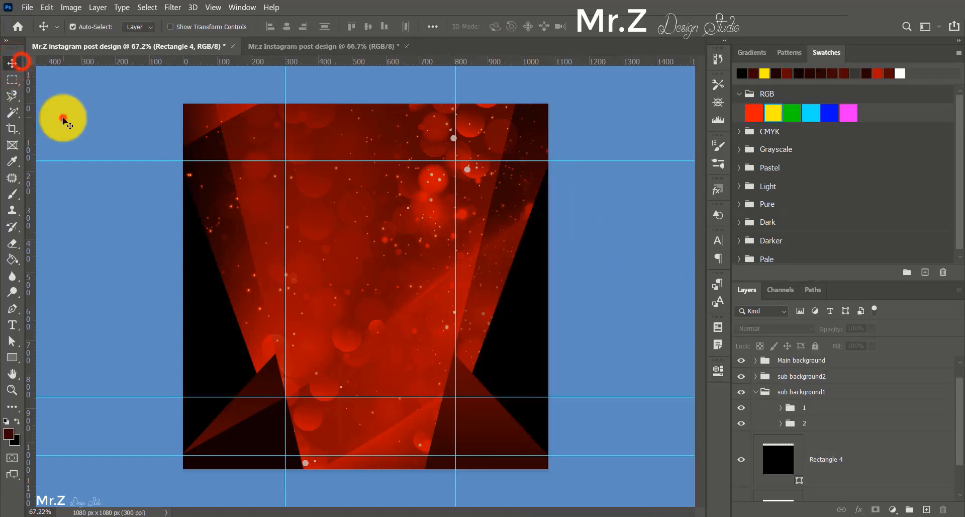
Deselect Rectangle 4 and collapse the sub background1 group.
click(63, 119)
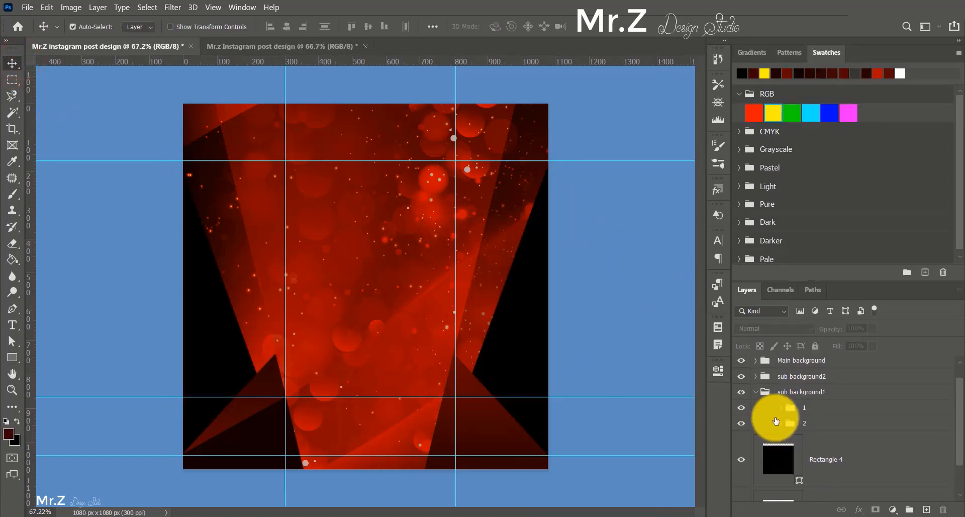
click(756, 393)
click(773, 436)
click(603, 344)
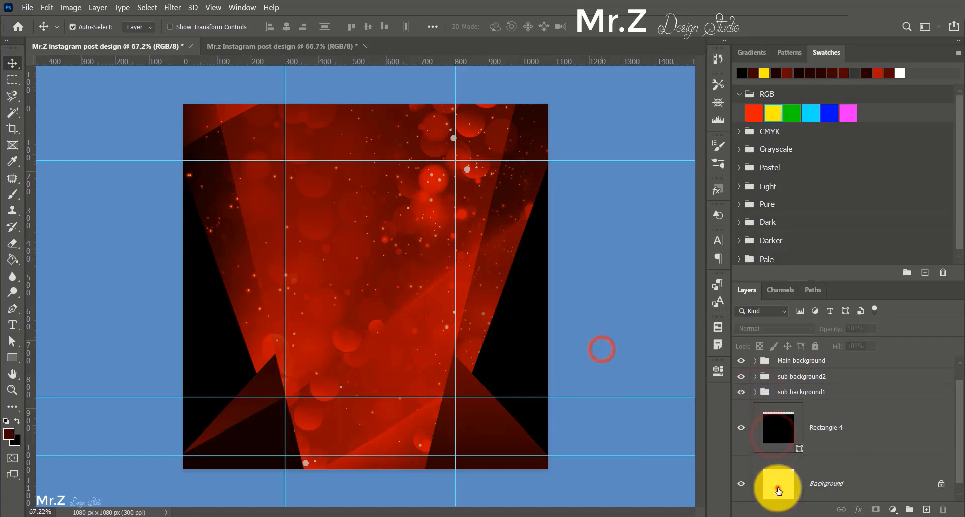
Place Pic-2.png as an embedded image and arrange its layer directly above Rectangle 4.
click(778, 484)
click(26, 7)
click(61, 245)
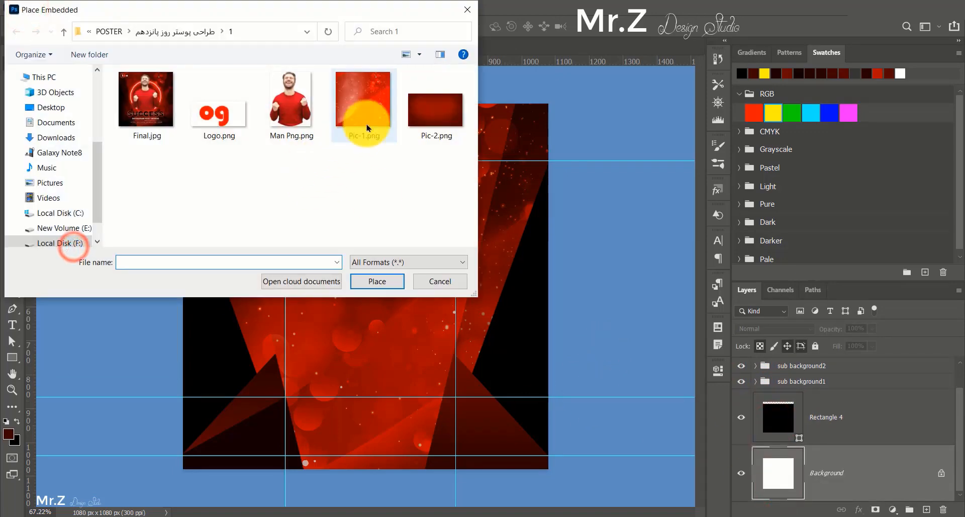
double_click(425, 118)
drag(804, 468, 817, 410)
Collapse the sub background1 group and move the Pic-2 image down so its lower edge meets the lowest horizontal guide.
click(527, 346)
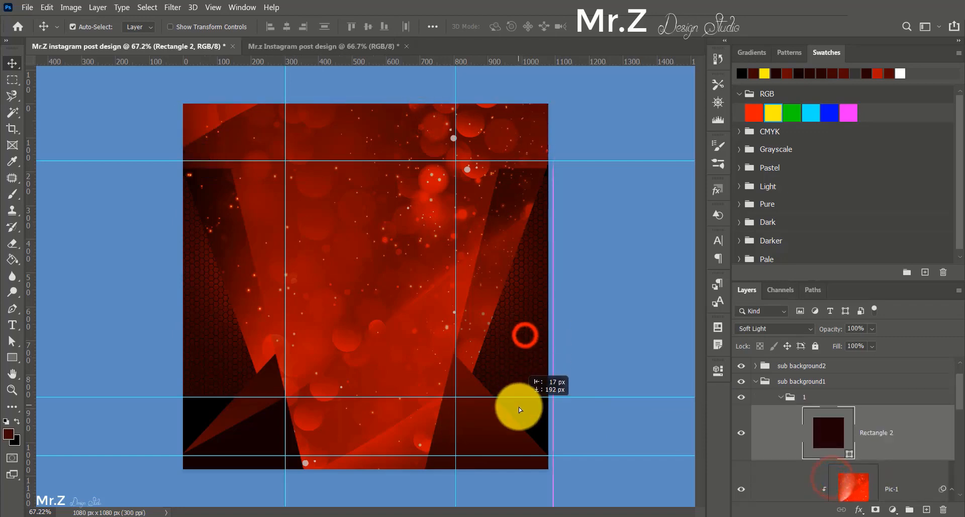
scroll(853, 453, down, 1)
scroll(744, 398, up, 2)
click(754, 395)
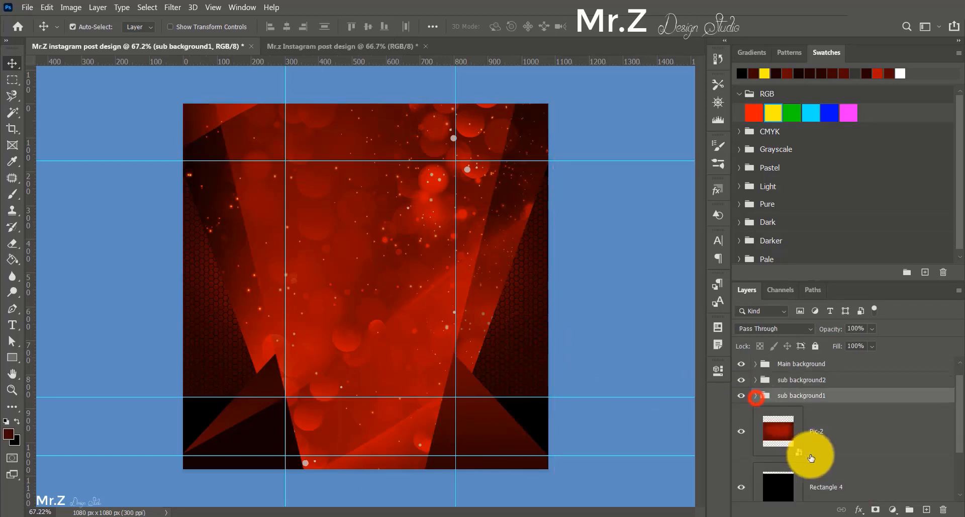
click(795, 435)
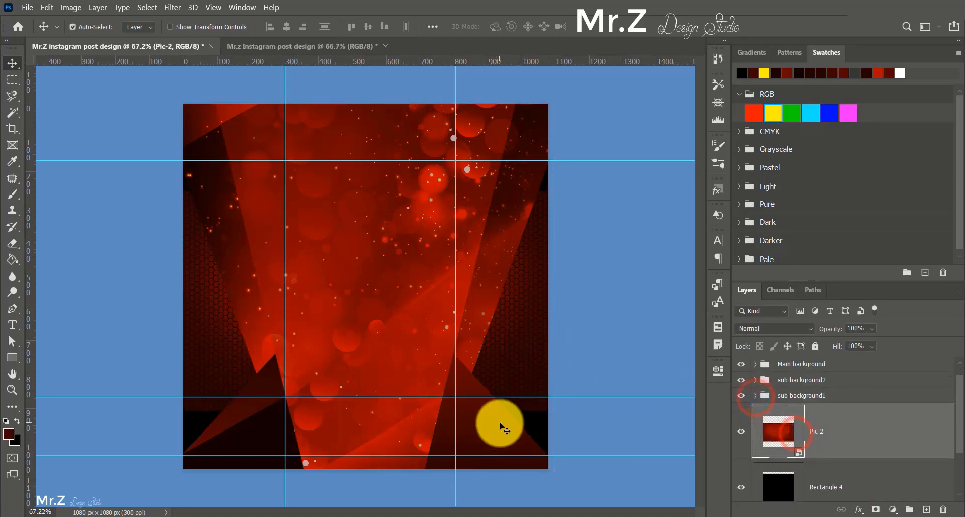
key(ctrl+t)
drag(431, 366, 512, 345)
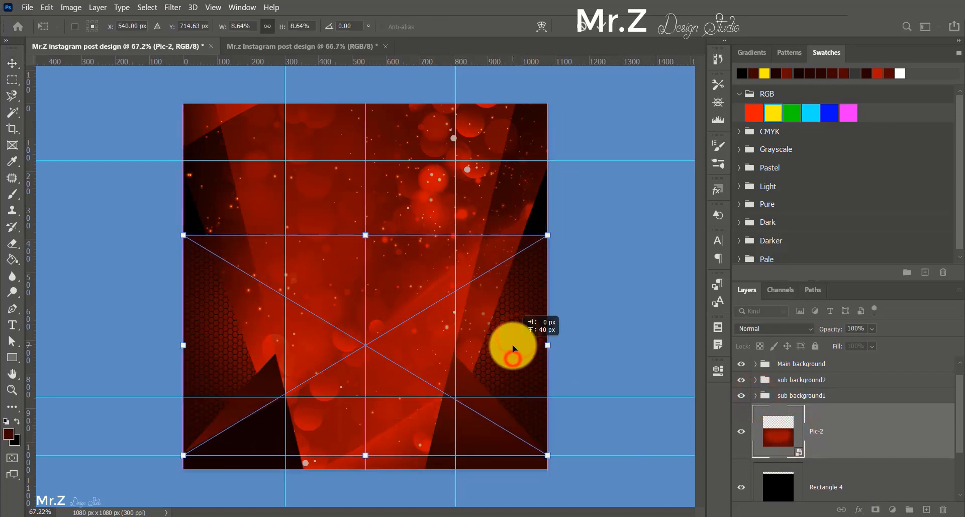
click(102, 107)
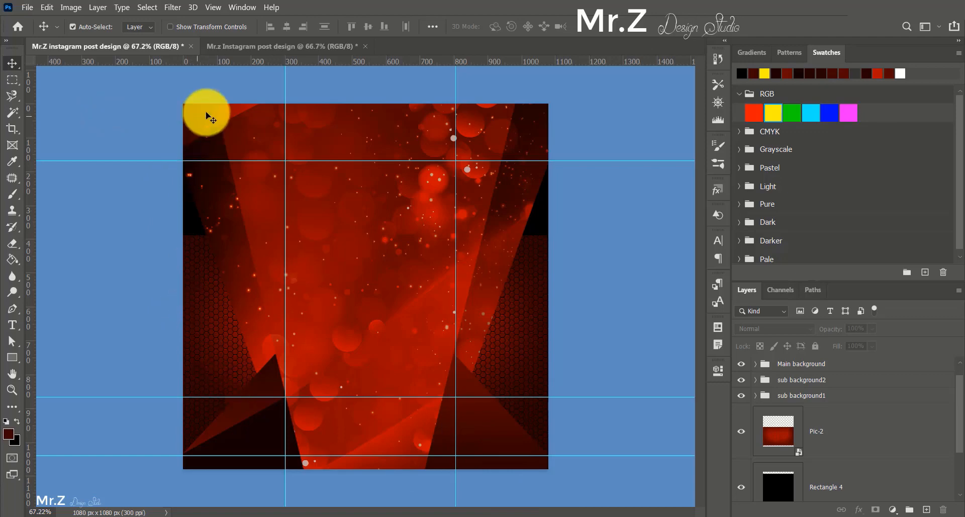
Add a new layer above Pic-2 and set up a soft round brush with 0% hardness and 500 px size.
click(857, 437)
key(ctrl+shift+n)
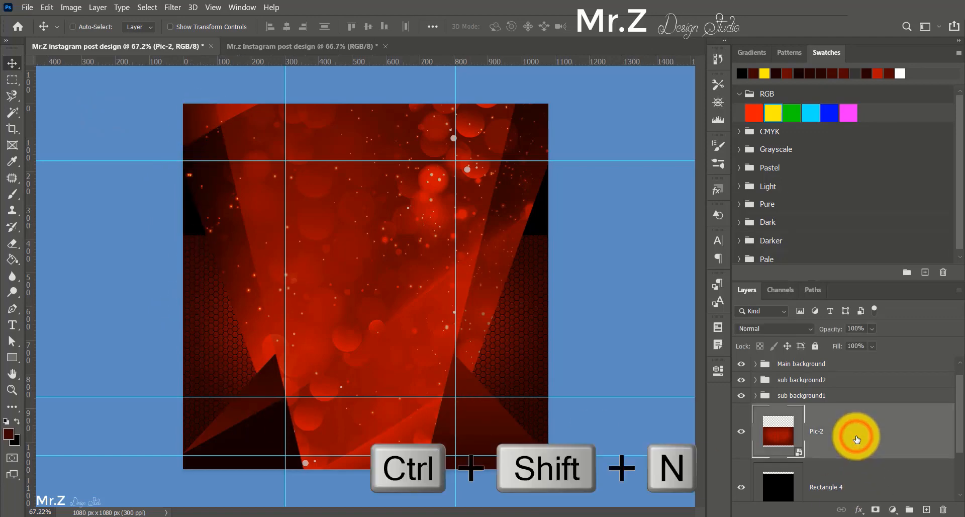
key(Return)
click(13, 193)
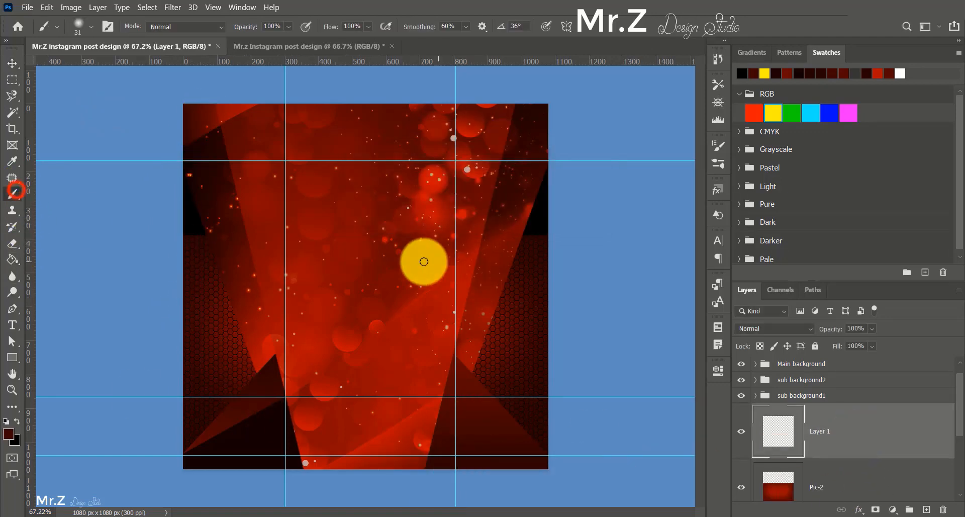
right_click(390, 246)
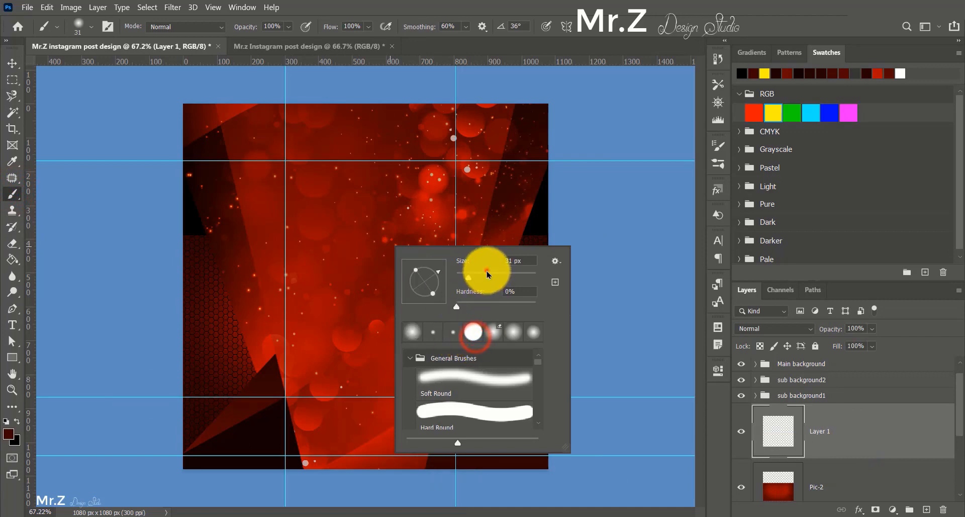
drag(487, 272, 520, 277)
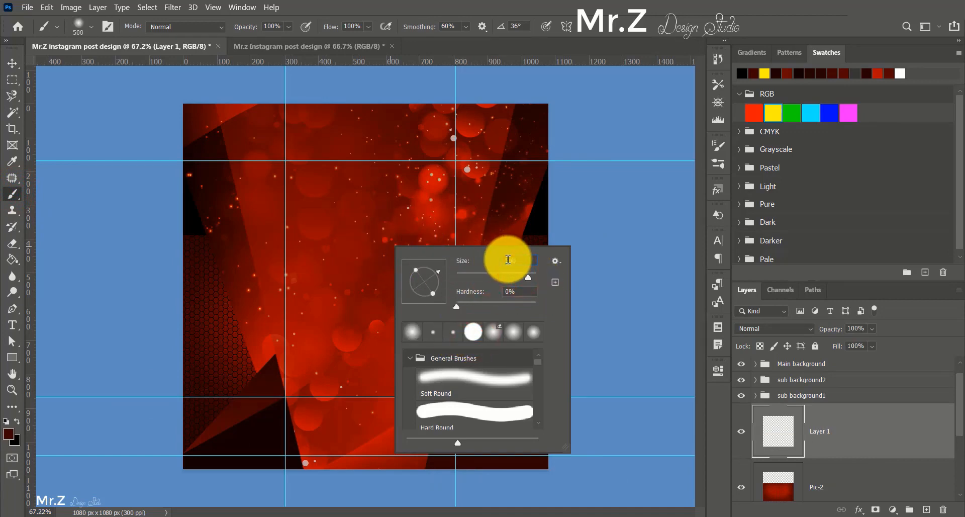
key(Return)
Sample black from the artwork and paint soft shading on Layer 1 along the canvas's outer edges and lower corners.
alt+click(514, 274)
click(134, 194)
drag(134, 224, 132, 387)
click(177, 452)
click(181, 487)
click(510, 489)
click(569, 463)
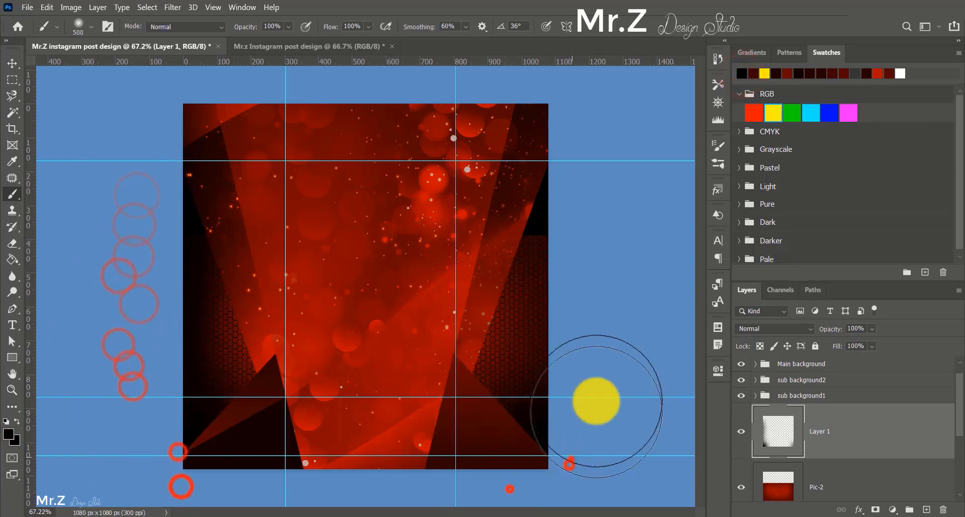
Try soft black brush shading over both lower canvas corners on a new layer above the Main background group.
click(794, 381)
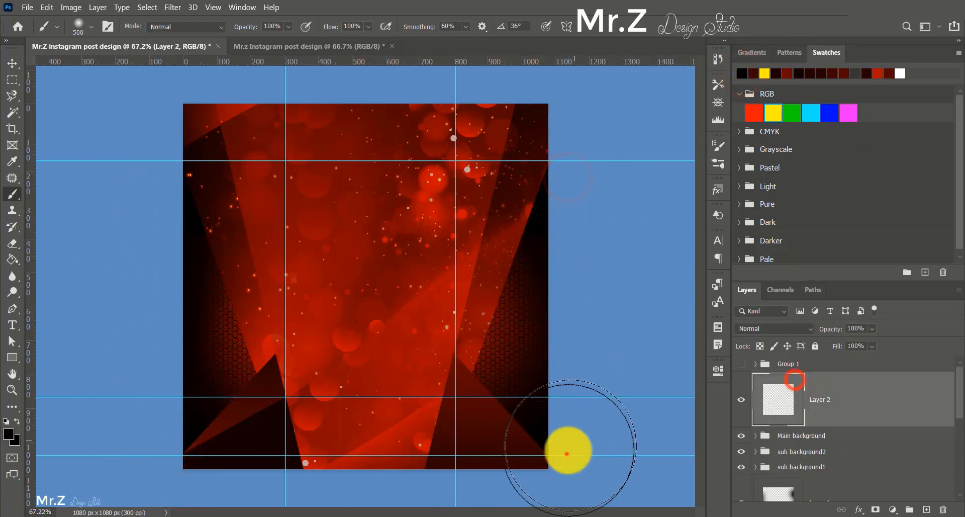
click(555, 457)
click(162, 473)
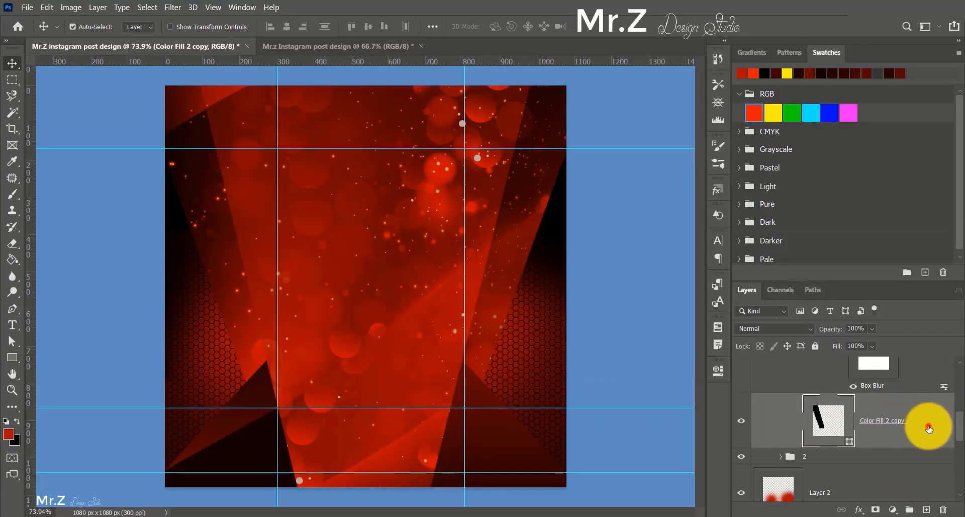
Add a black Multiply drop shadow to Color Fill 2 copy with 50% opacity, 10 px distance, 20% spread and 30 px size.
double_click(929, 428)
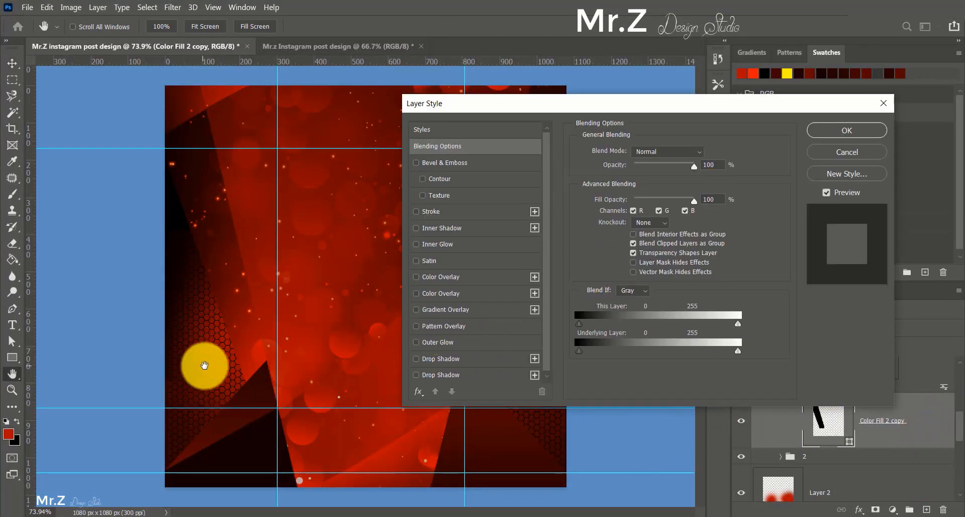
scroll(204, 365, up, 5)
click(437, 358)
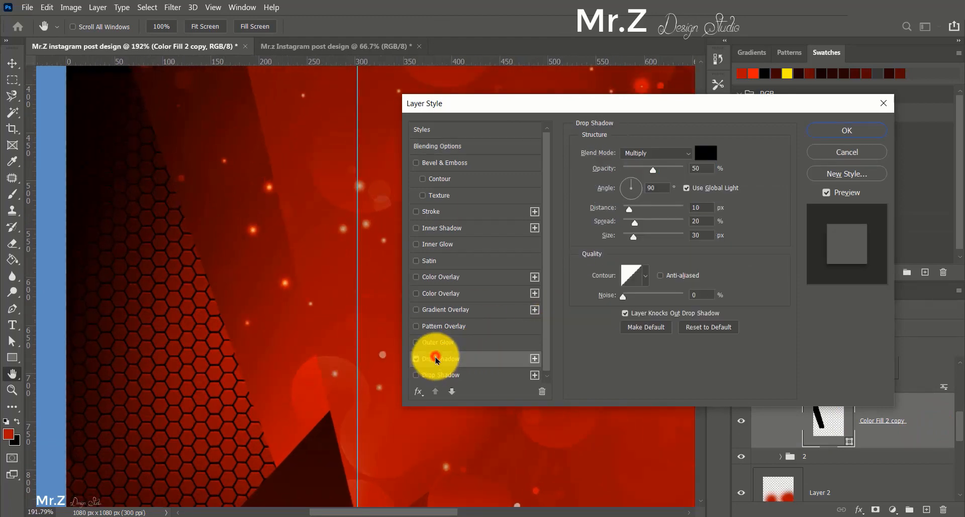
scroll(301, 371, down, 5)
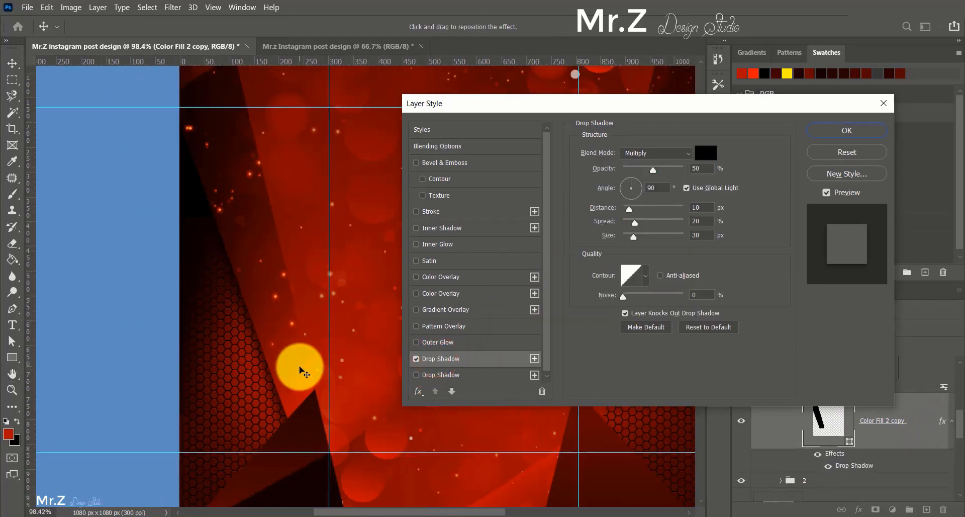
click(847, 132)
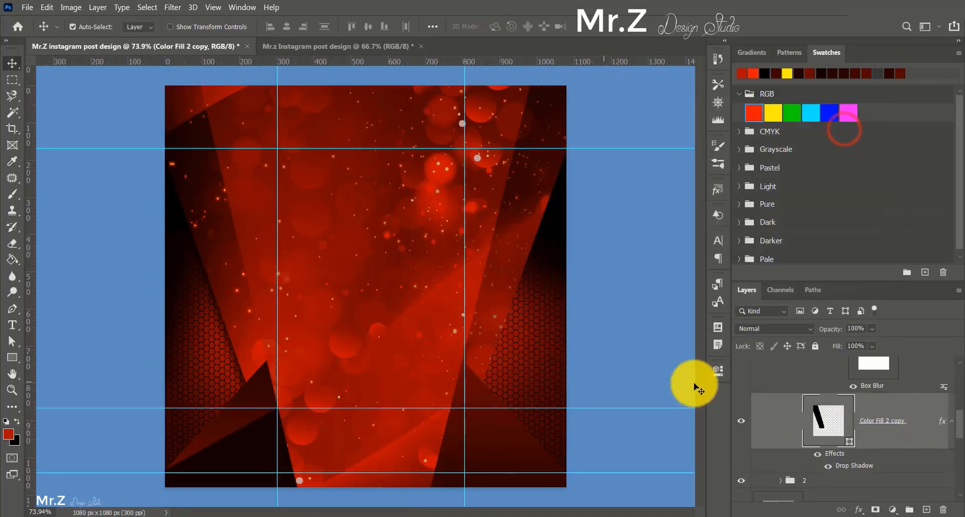
Collapse group 1 and give the Color Fill 2 shape a Multiply drop shadow with 50% opacity, 20% spread and 30 px size.
scroll(804, 459, up, 3)
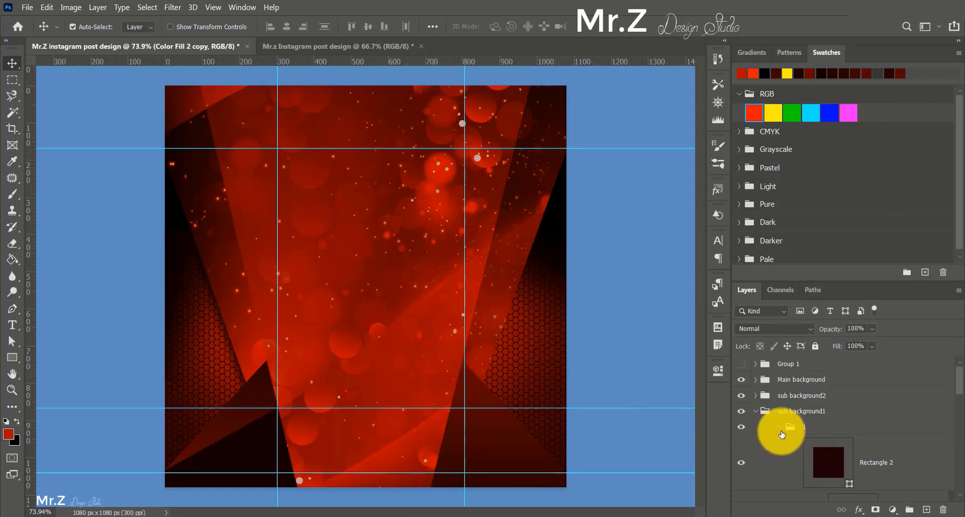
click(779, 426)
click(782, 444)
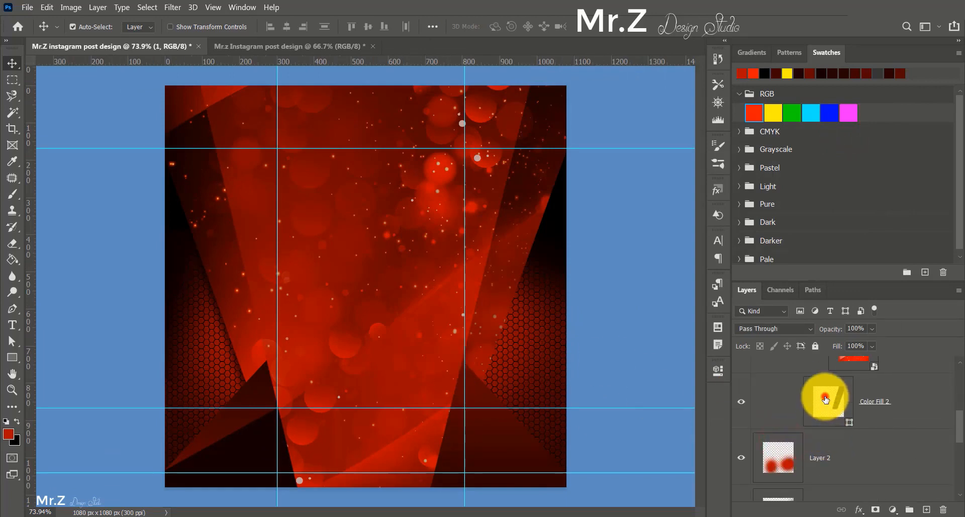
click(822, 397)
double_click(920, 401)
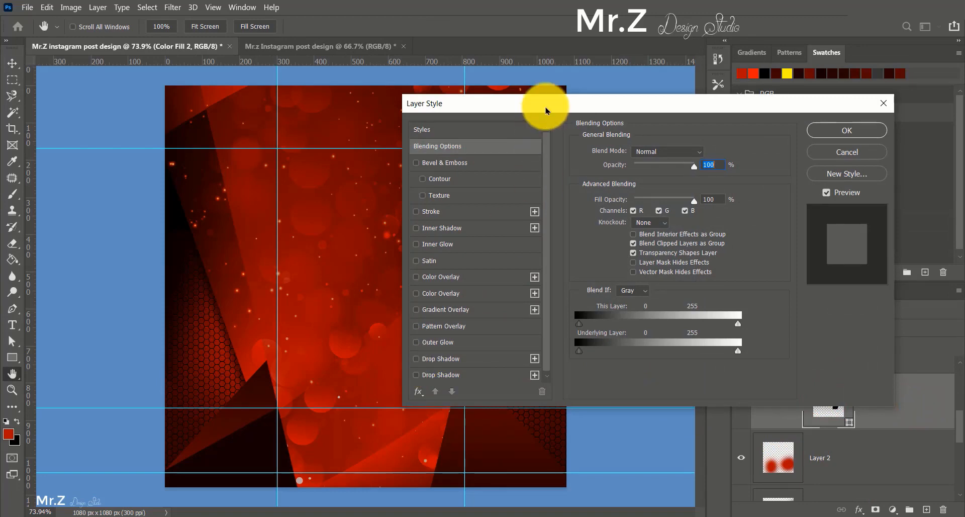
drag(547, 110, 692, 116)
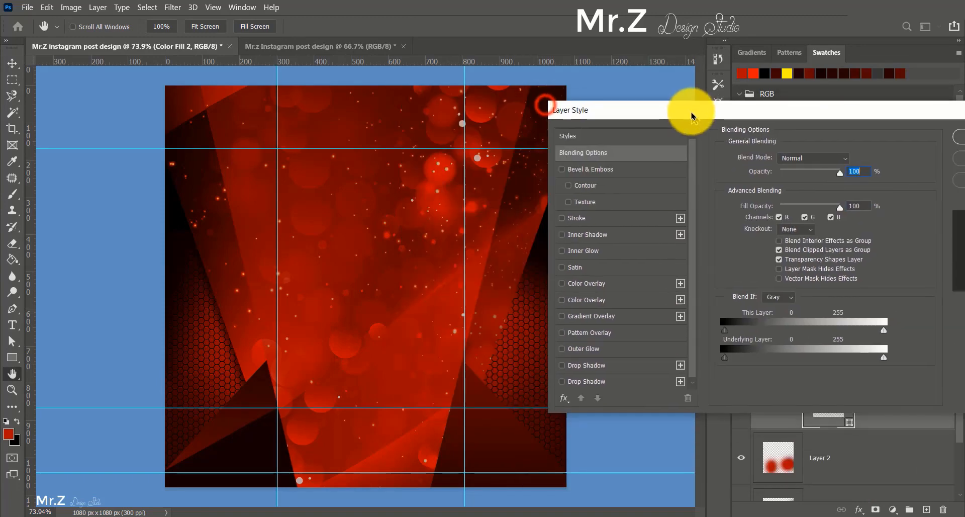
click(562, 366)
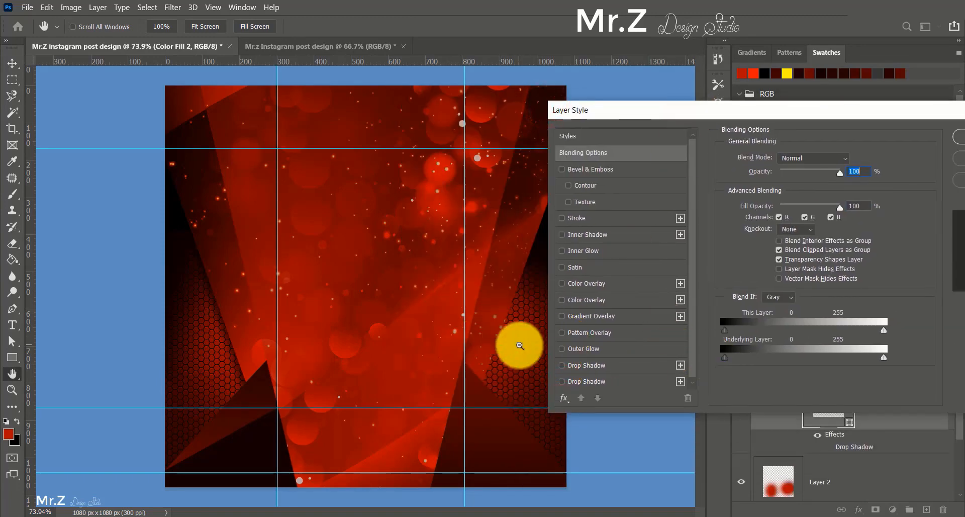
click(500, 338)
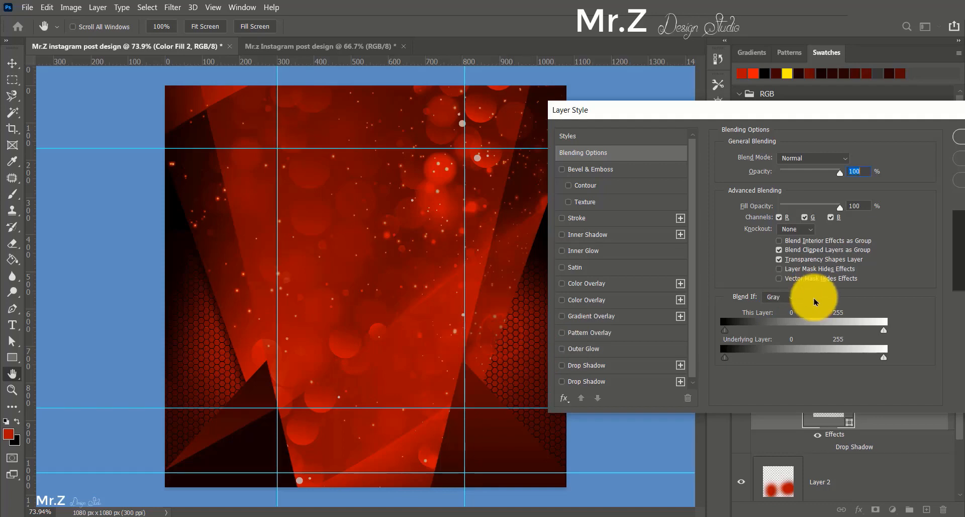
click(589, 366)
scroll(513, 328, up, 5)
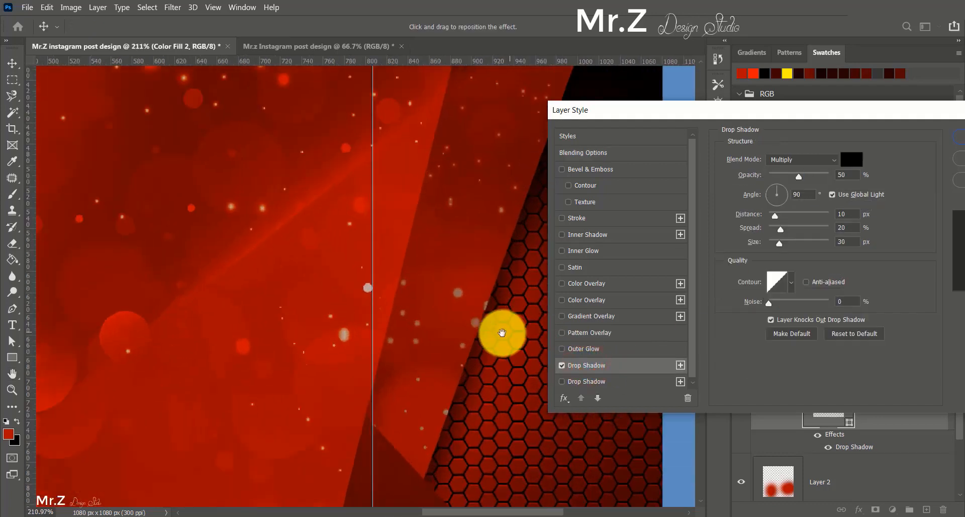
drag(499, 333, 461, 332)
key(Return)
scroll(408, 333, down, 6)
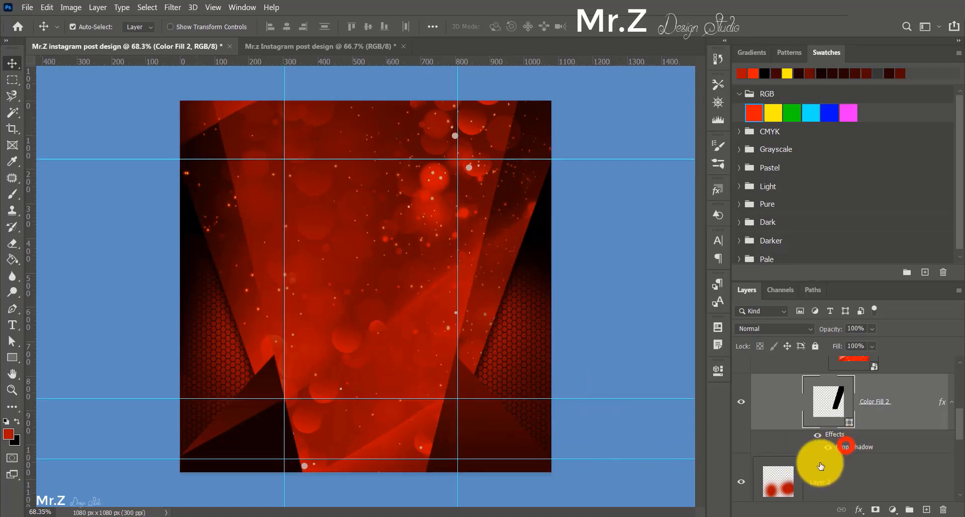
Lower the spread of the Color Fill 2 shape's drop shadow.
double_click(846, 446)
drag(508, 103, 22, 95)
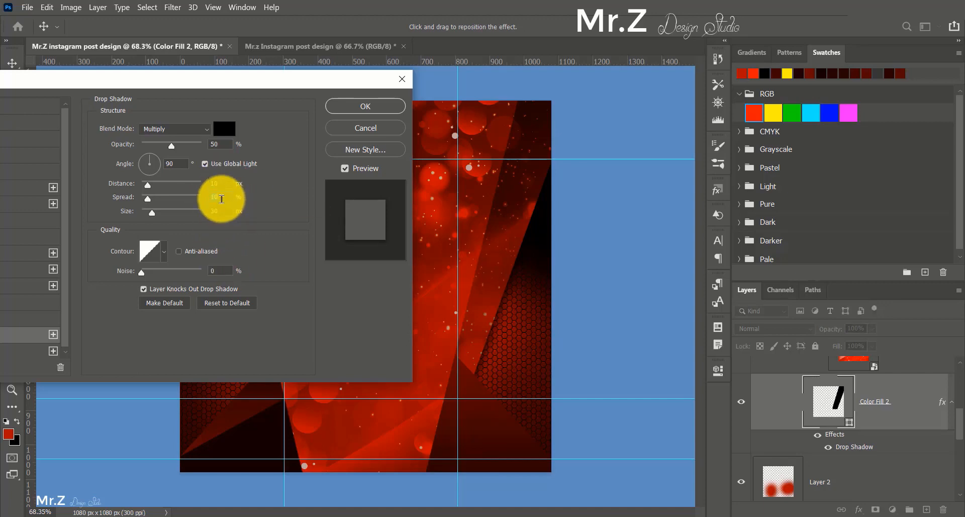
click(371, 105)
Enable a drop shadow on the Color Fill 1 shape in the Main background group.
click(428, 235)
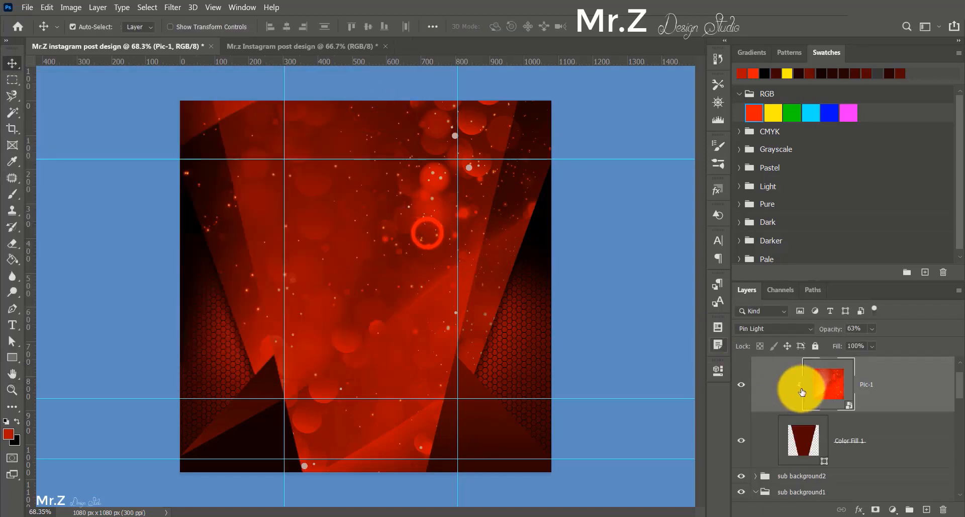
scroll(759, 388, up, 2)
click(813, 471)
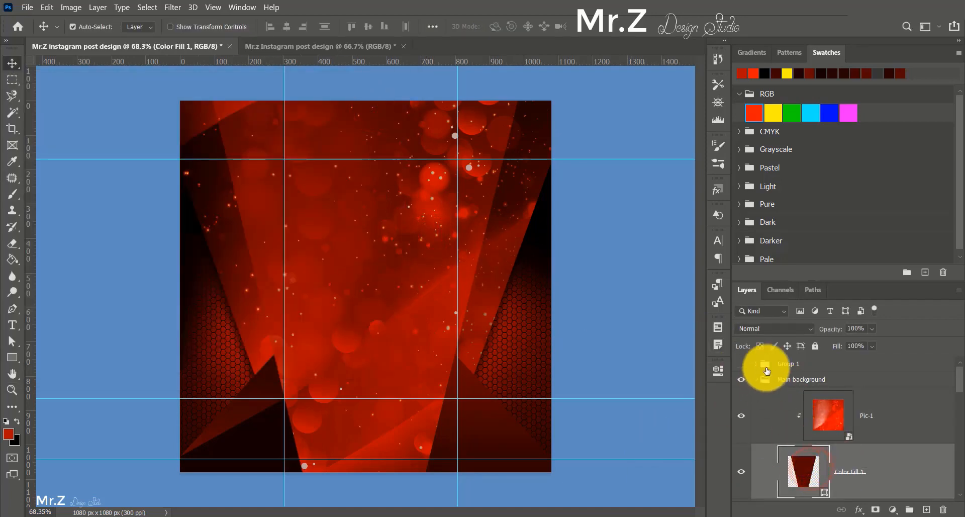
scroll(768, 476, down, 2)
double_click(892, 427)
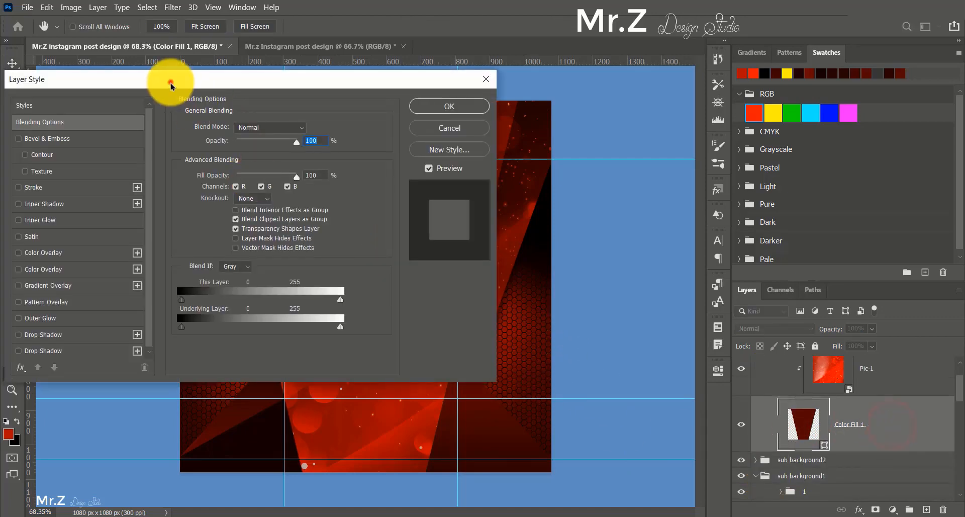
drag(168, 82, 646, 101)
click(497, 358)
drag(543, 105, 673, 107)
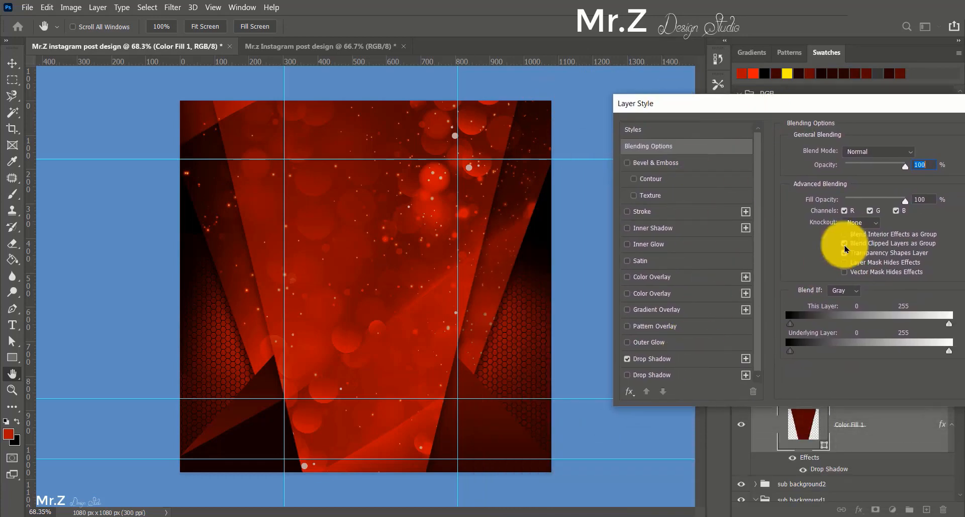
Set the angle of Color Fill 1's drop shadow to 90° and apply the layer style.
click(674, 360)
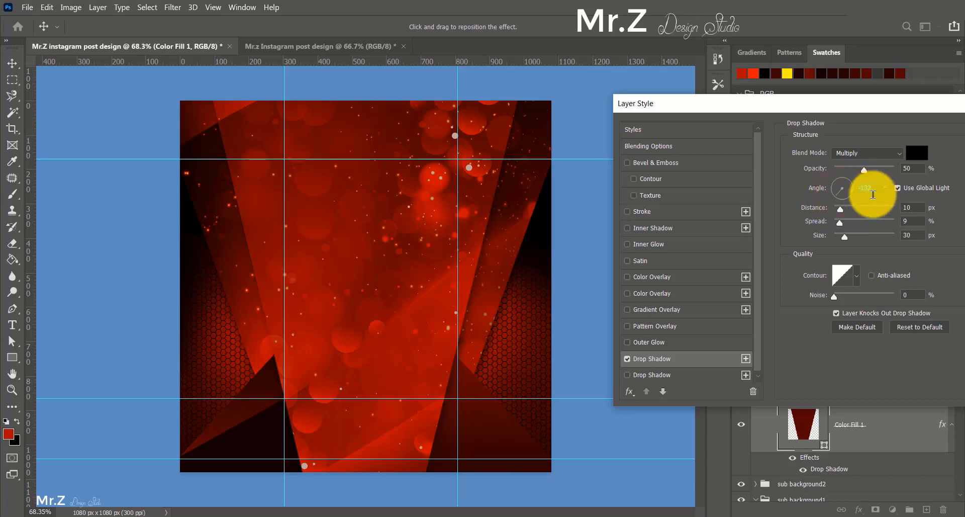
click(873, 191)
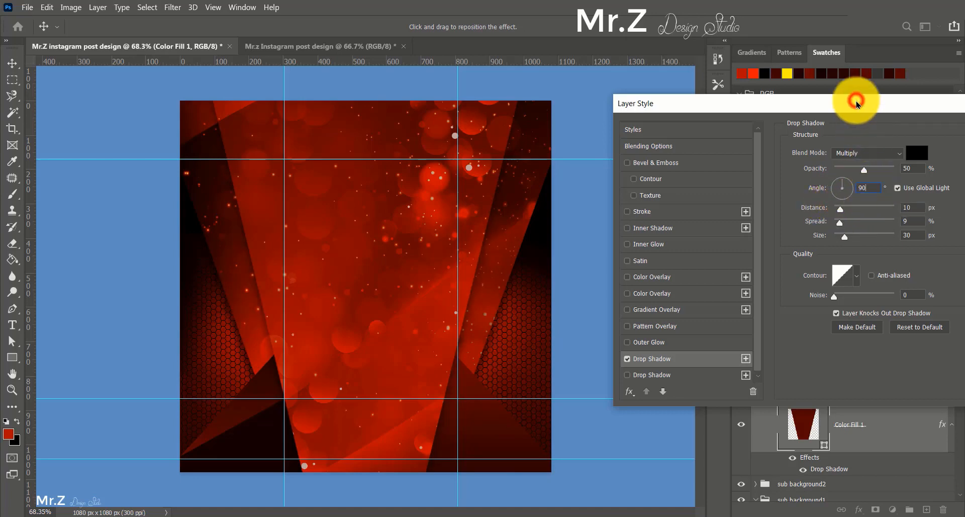
click(701, 103)
click(785, 106)
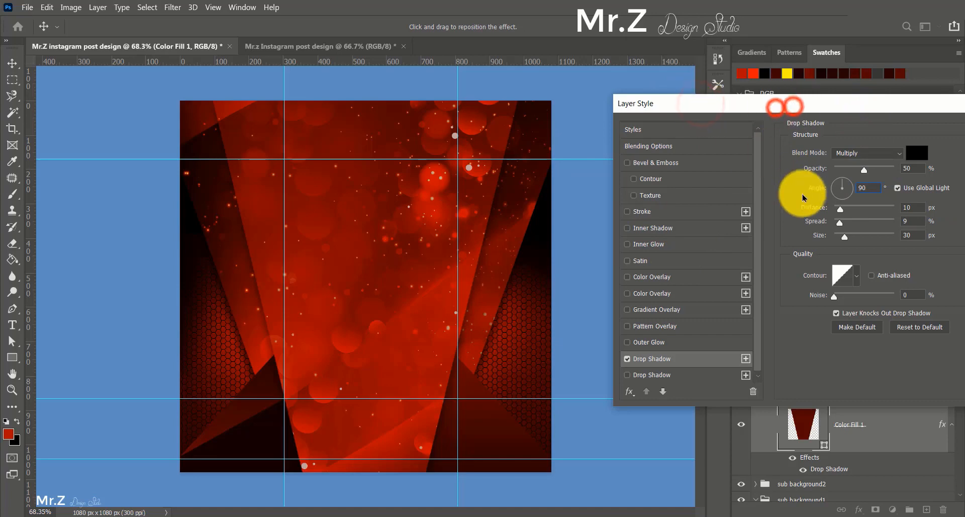
drag(866, 107, 599, 114)
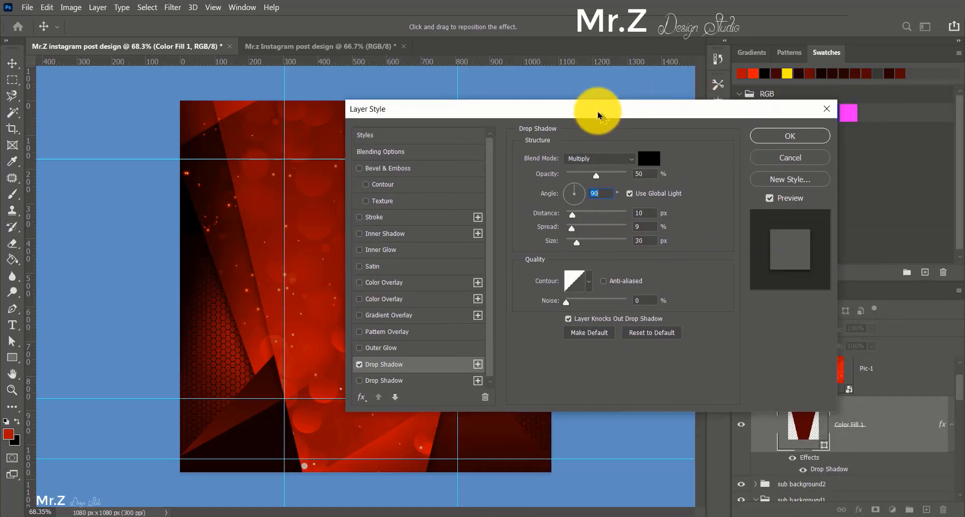
click(790, 141)
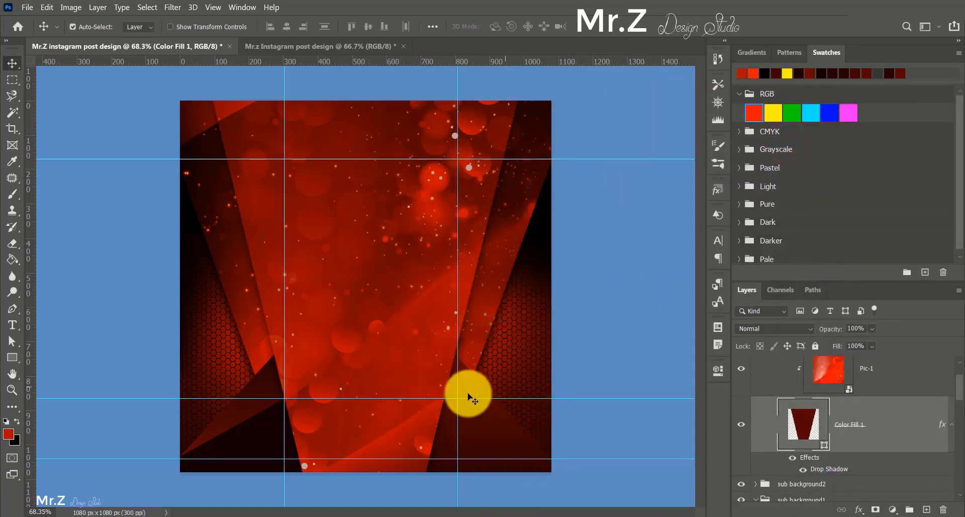
Group the layers from Layer 2 down to Rectangle 4 and name the group last bacground.
scroll(801, 442, down, 3)
click(808, 442)
scroll(811, 446, down, 3)
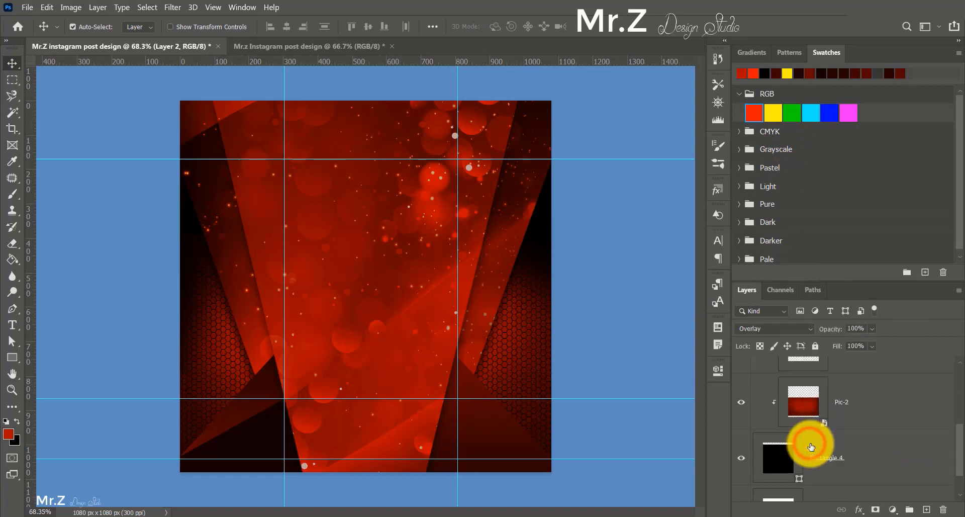
scroll(811, 446, down, 2)
click(883, 427)
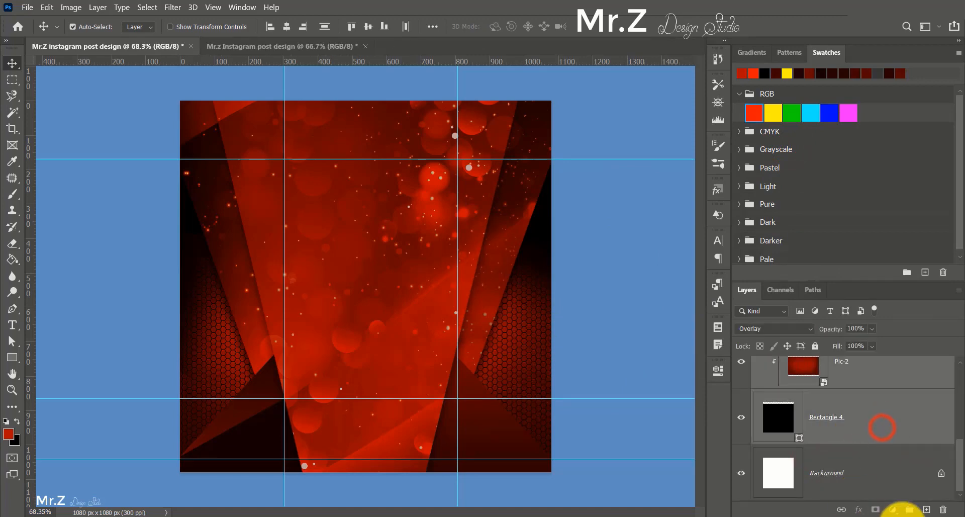
click(910, 510)
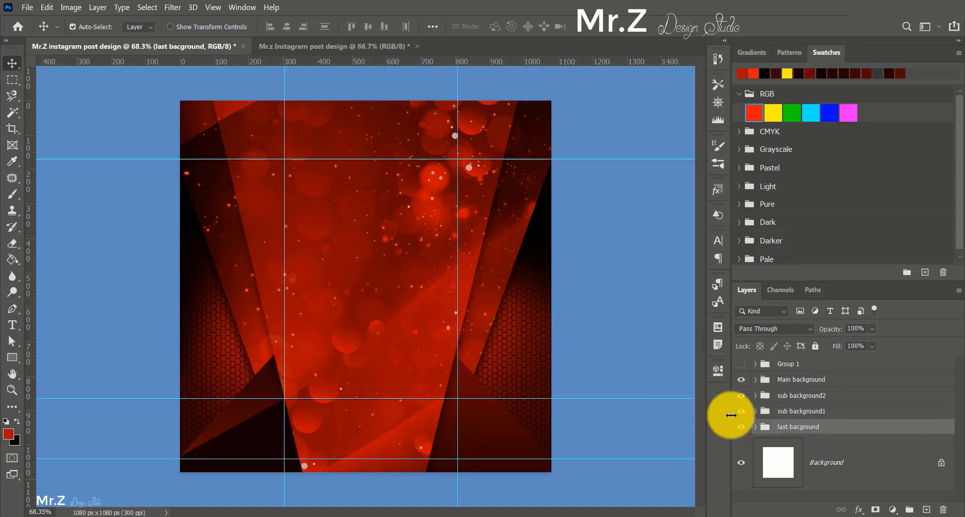
Place Pic-1.png as an embedded image above the last bacground group, filling the canvas.
click(27, 7)
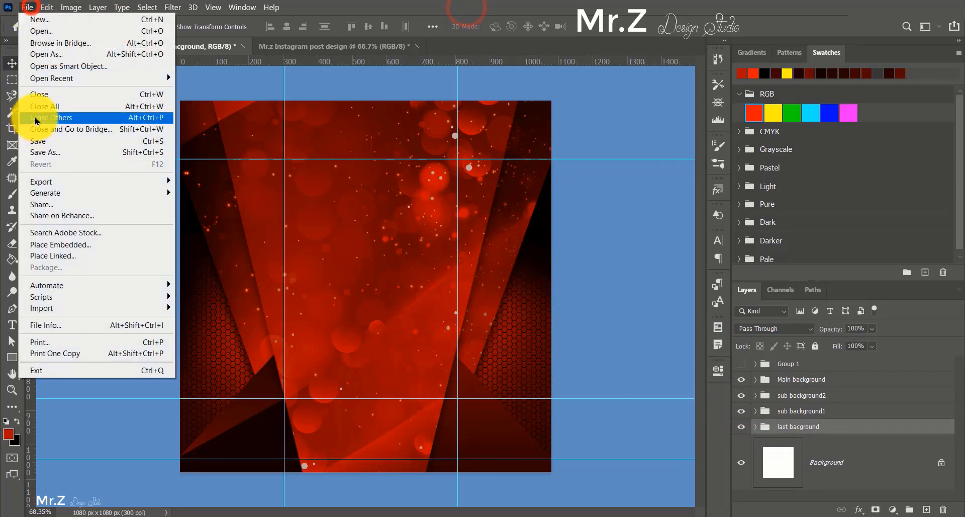
click(72, 243)
double_click(359, 115)
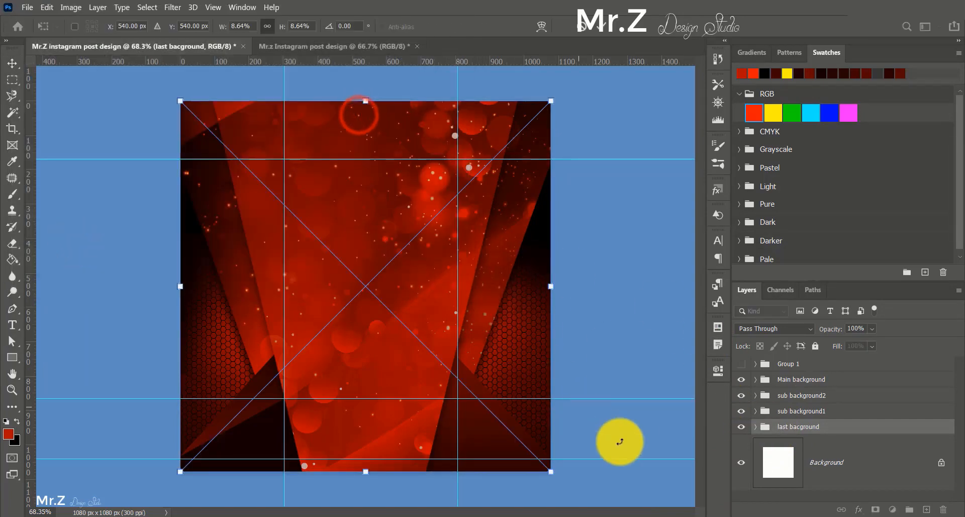
Try Lighter Color and Color Dodge on the placed Pic-1 layer, and set its blend mode to Linear Burn.
click(806, 336)
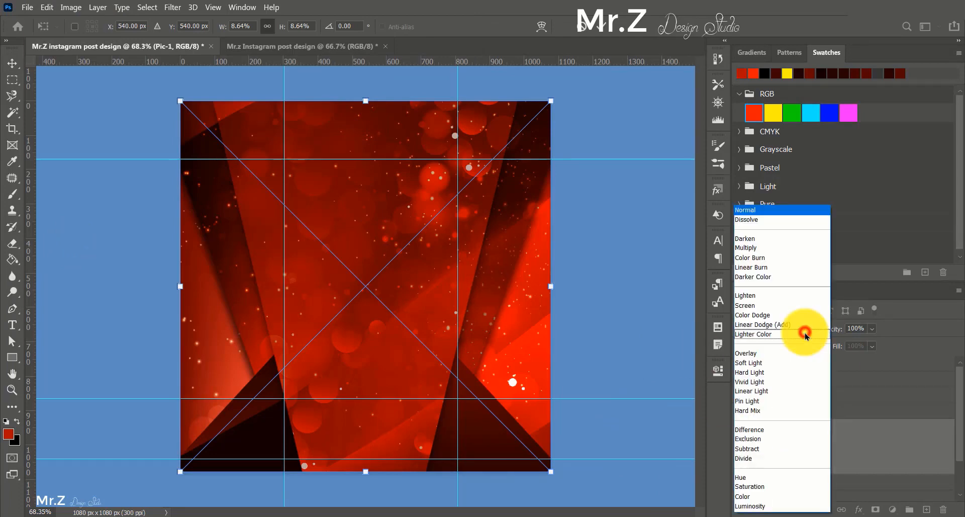
click(771, 383)
click(773, 330)
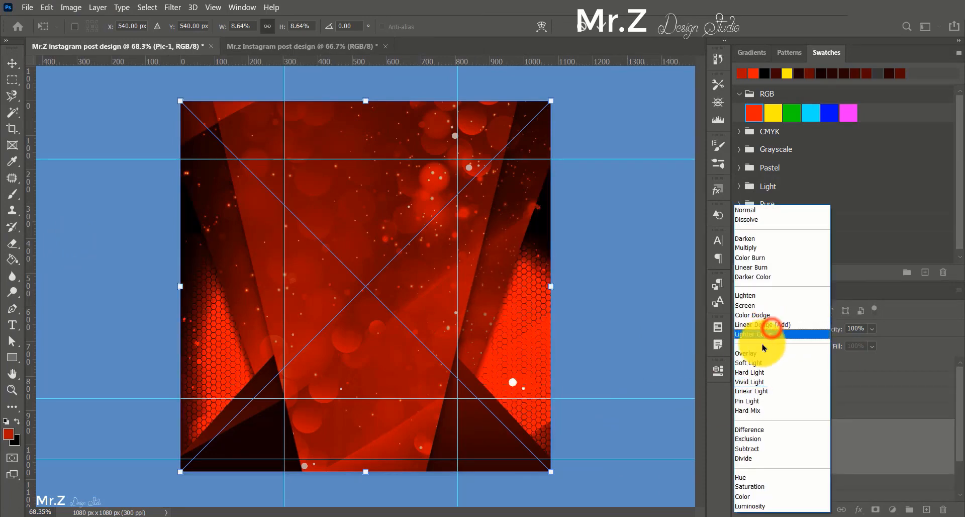
click(773, 315)
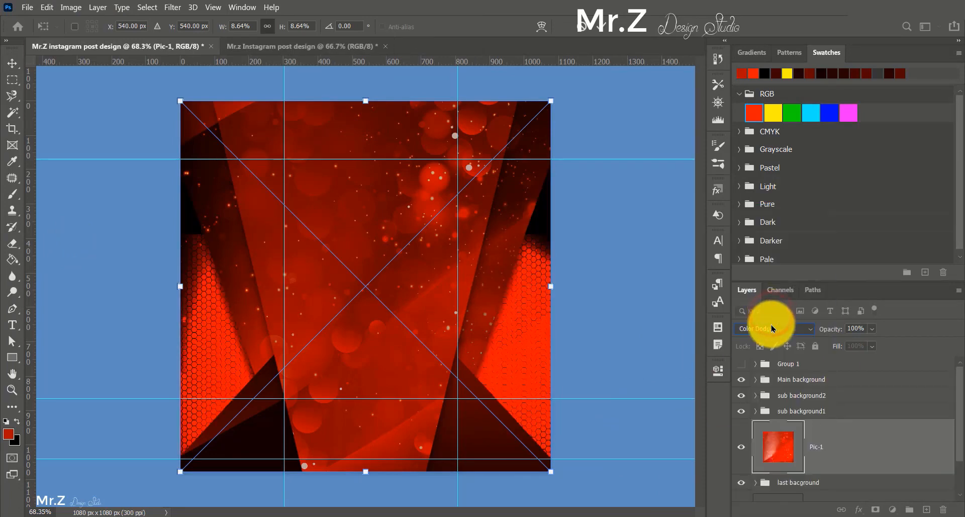
click(773, 328)
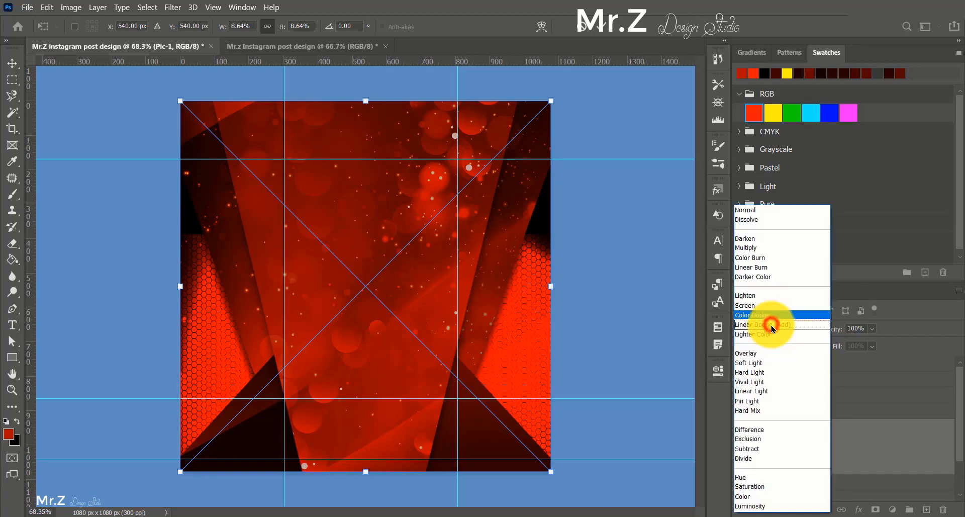
click(772, 268)
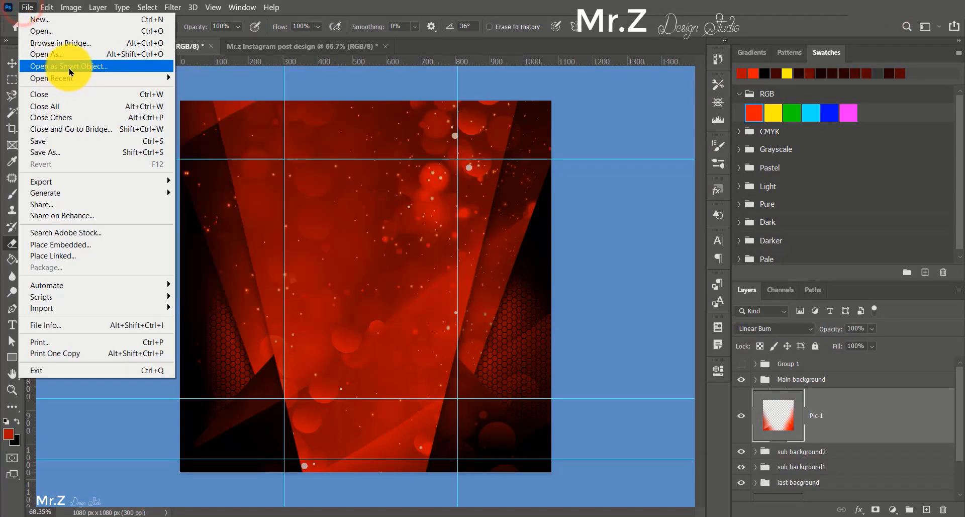
Place another embedded copy of Pic-1.png below the Main background group and rasterize it.
click(75, 244)
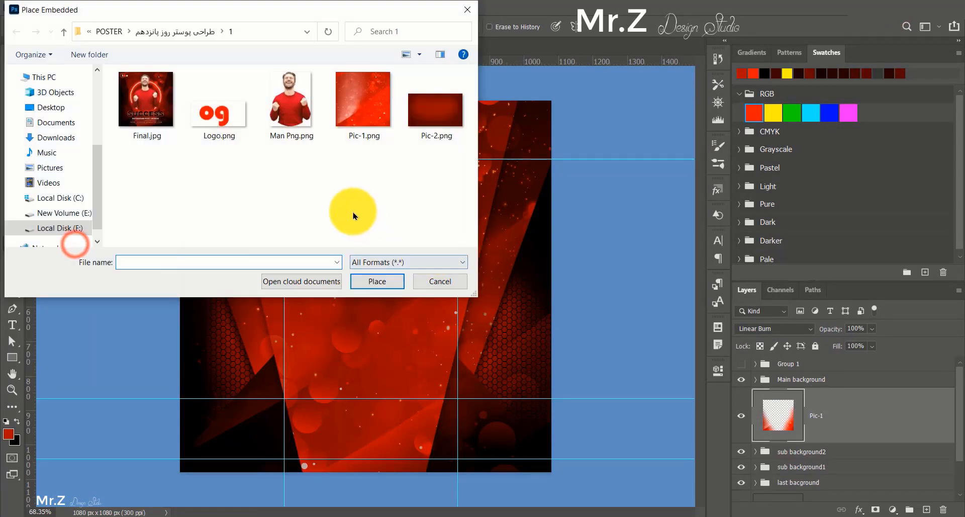
double_click(375, 104)
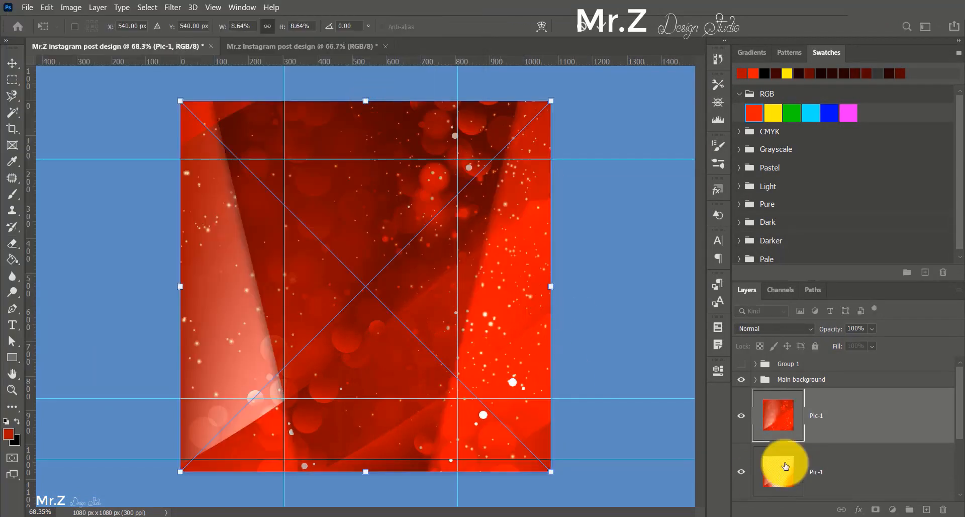
key(Return)
right_click(757, 434)
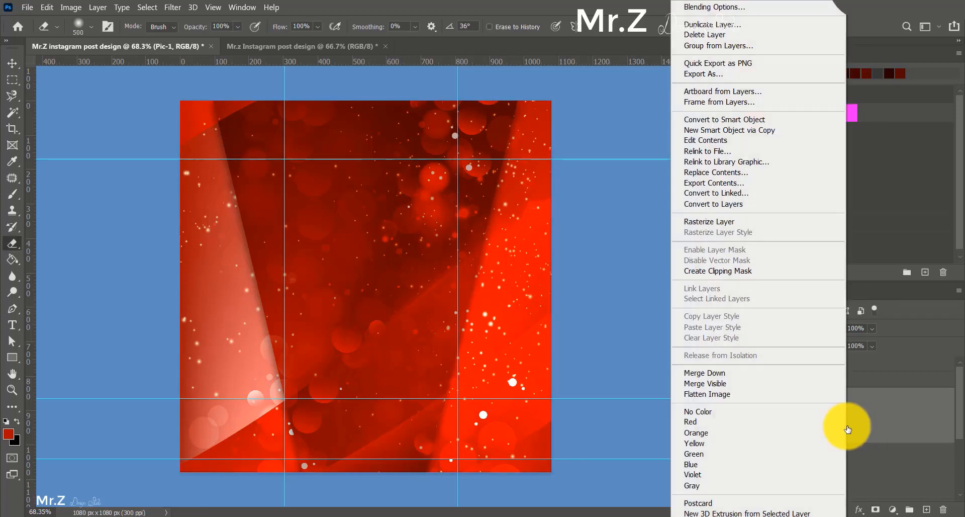
click(709, 222)
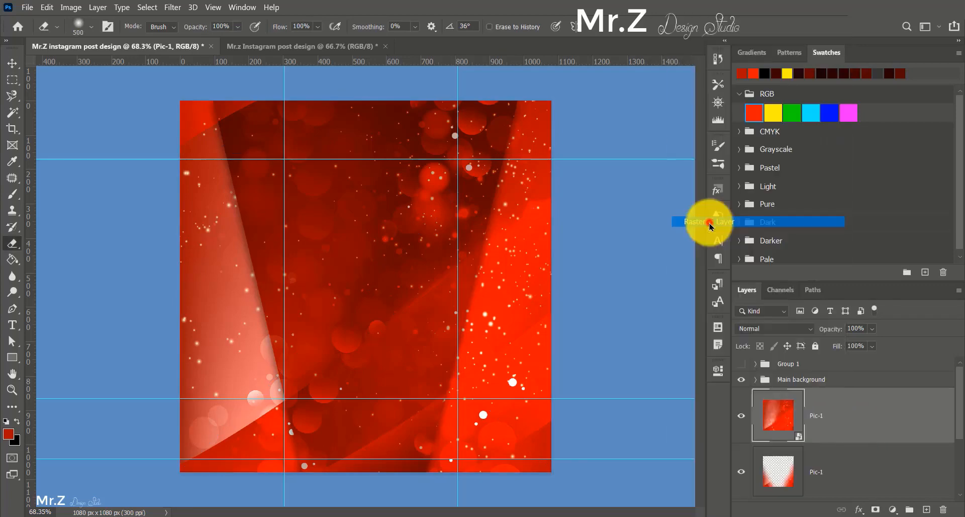
Lower the new Pic-1 layer's opacity to 41% and erase it over the side panels and bottom corners with a large soft eraser.
drag(853, 347, 840, 344)
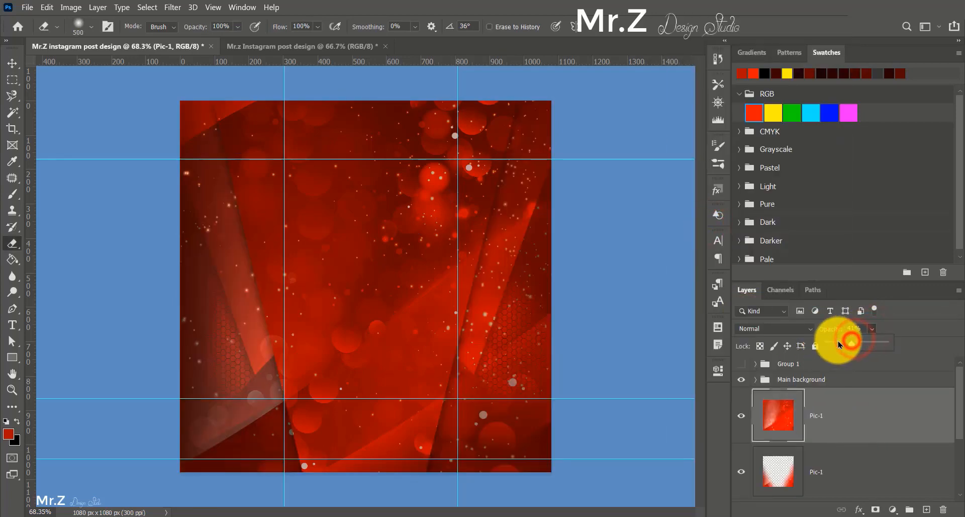
click(553, 317)
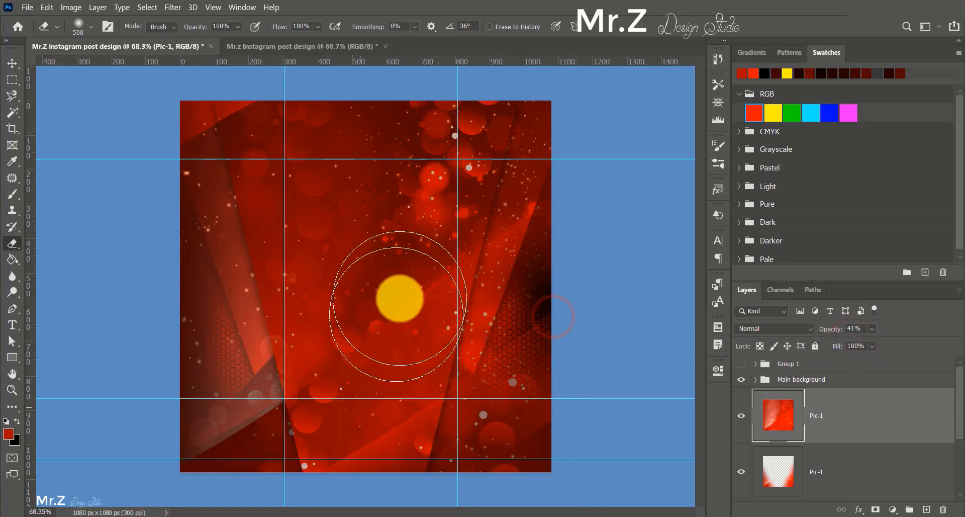
right_click(468, 201)
click(566, 201)
scroll(553, 176, up, 4)
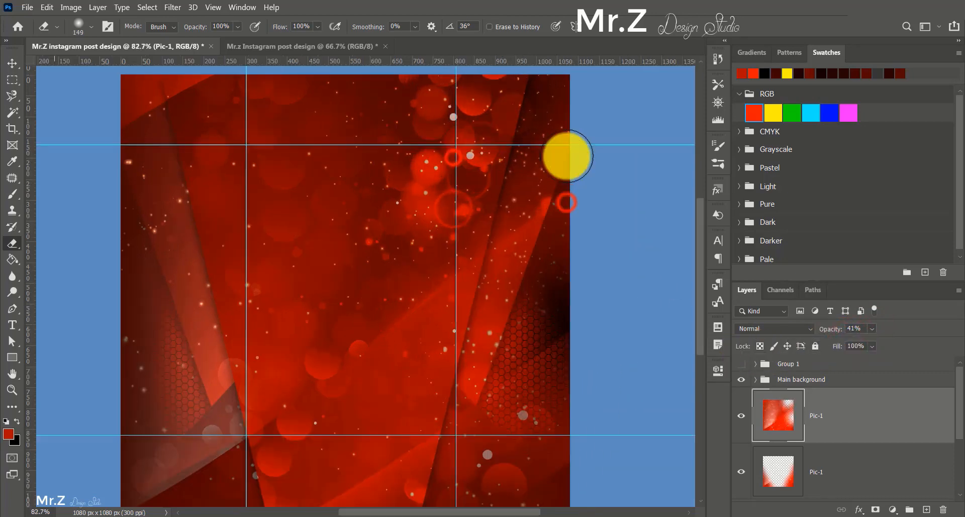
mouse_move(453, 252)
mouse_down()
mouse_move(425, 368)
mouse_move(403, 362)
mouse_up()
scroll(427, 302, down, 4)
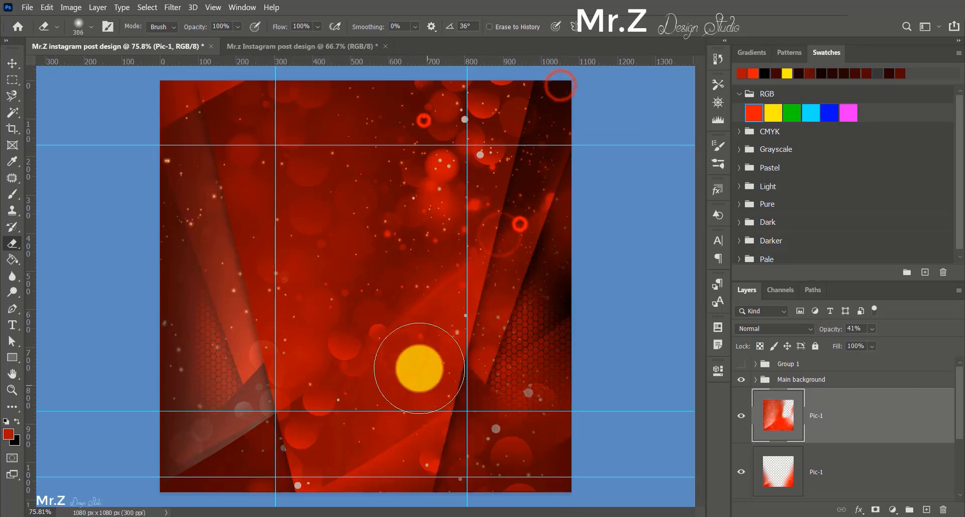
drag(252, 461, 287, 441)
click(459, 474)
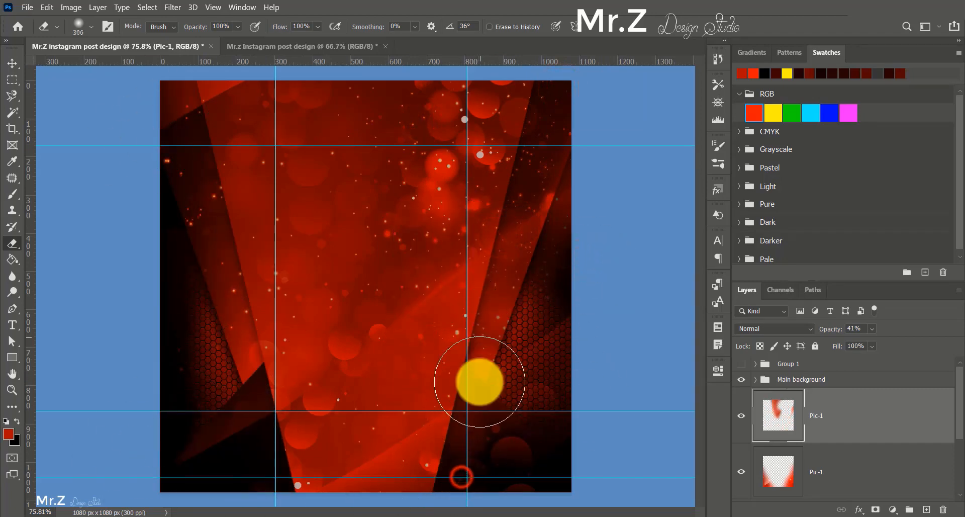
mouse_move(542, 383)
mouse_down()
mouse_move(557, 324)
mouse_move(468, 239)
mouse_move(514, 93)
mouse_move(538, 96)
mouse_move(541, 131)
mouse_move(519, 149)
mouse_move(554, 108)
mouse_move(568, 125)
mouse_move(538, 140)
mouse_up()
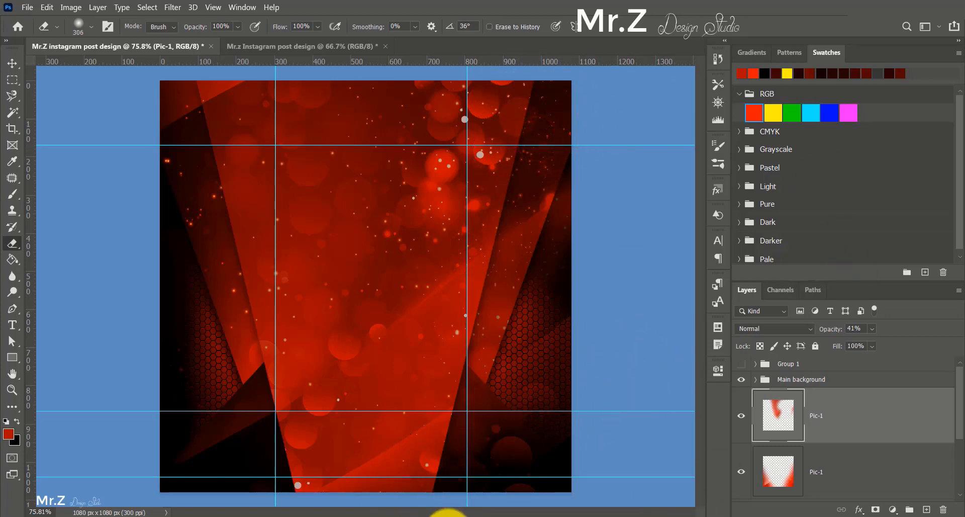
Group the two erased Pic-1 layers as Ruster background cleaner and collapse the group.
key(ctrl+z)
key(ctrl+z)
key(ctrl+z)
click(13, 62)
click(82, 176)
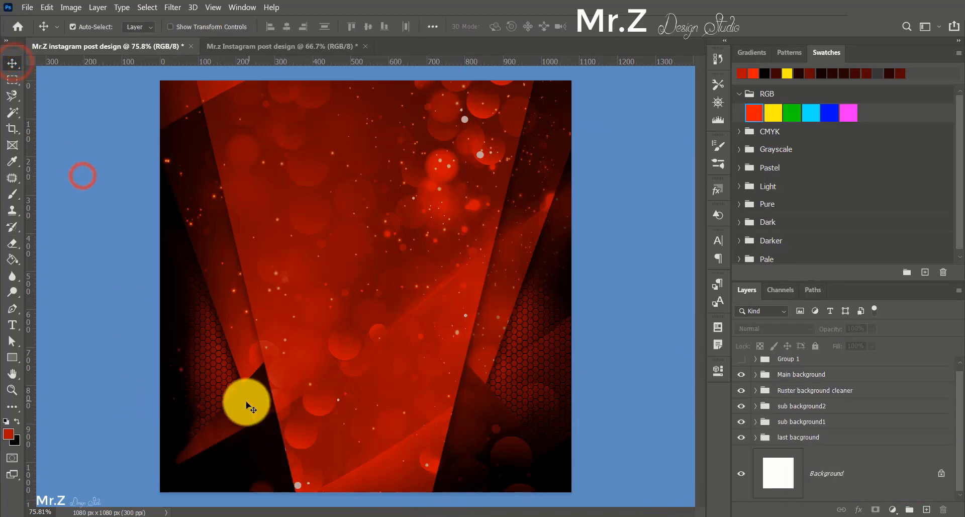
click(246, 402)
click(754, 395)
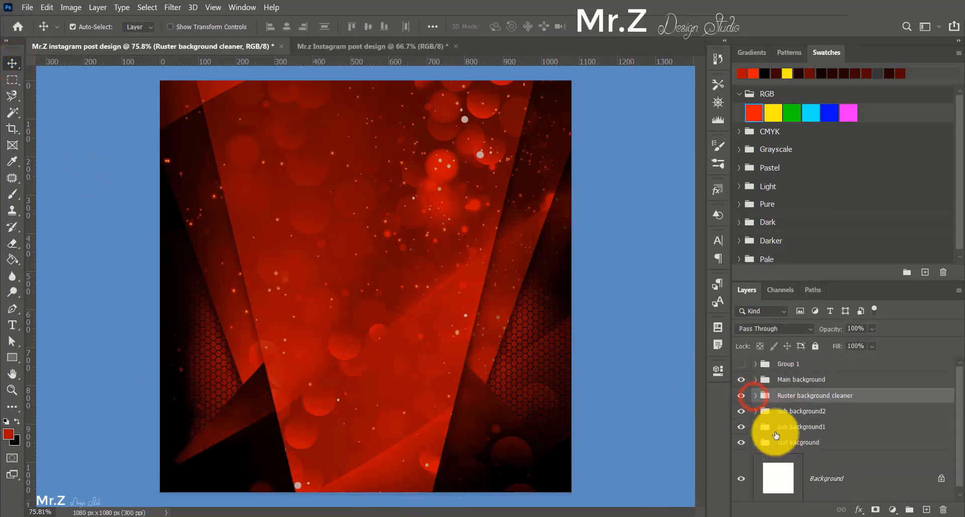
Examine the layers inside sub background1 and sub background2 to locate the Color Fill 3 triangle.
scroll(843, 478, down, 5)
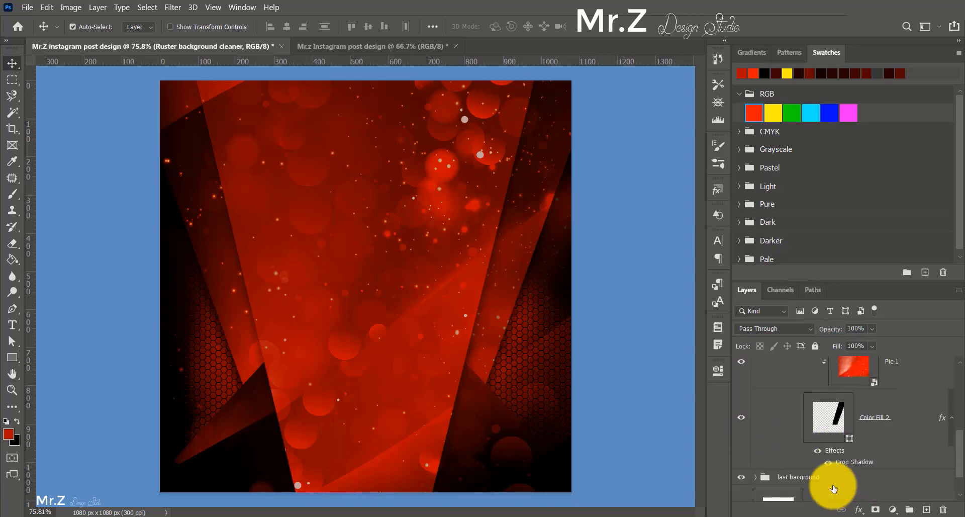
scroll(772, 392, up, 2)
scroll(779, 397, up, 2)
scroll(829, 470, down, 5)
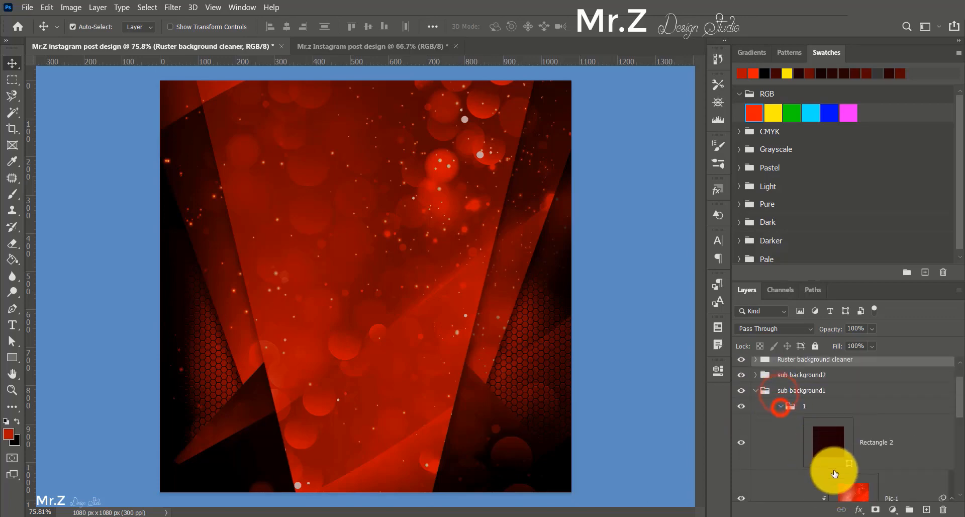
scroll(804, 427, up, 2)
click(780, 372)
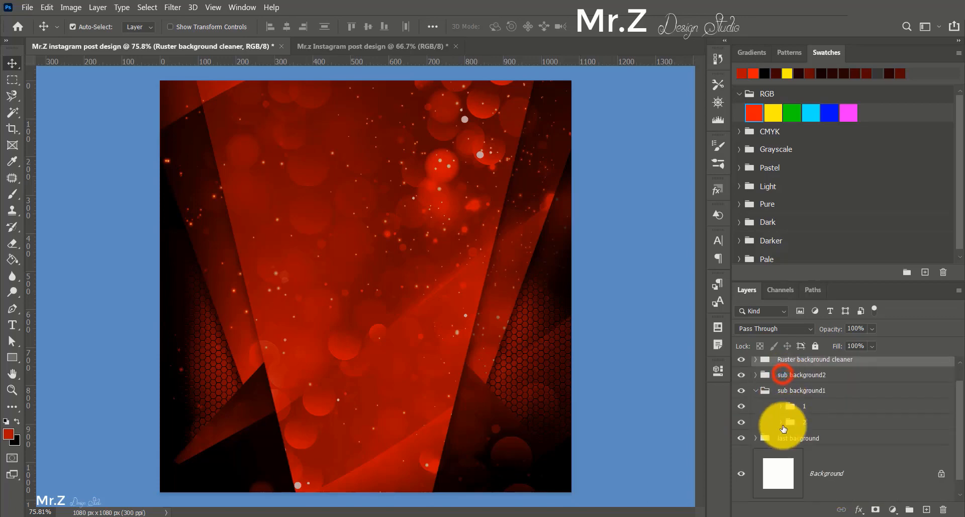
click(756, 411)
scroll(820, 453, down, 4)
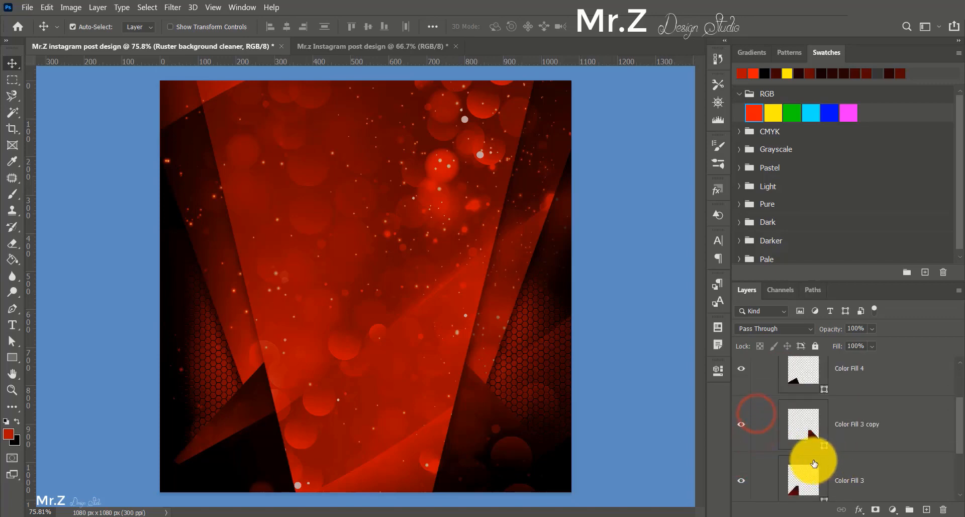
click(805, 421)
click(741, 418)
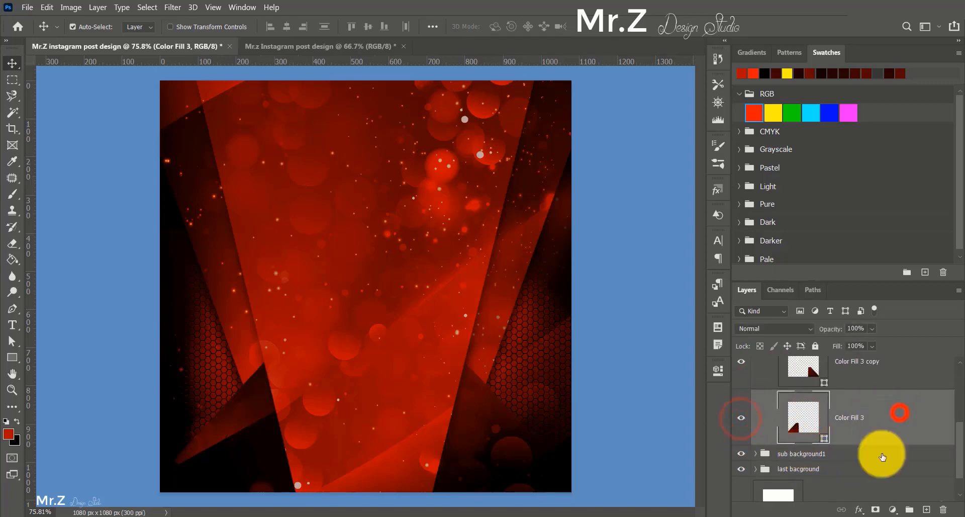
double_click(900, 413)
click(415, 373)
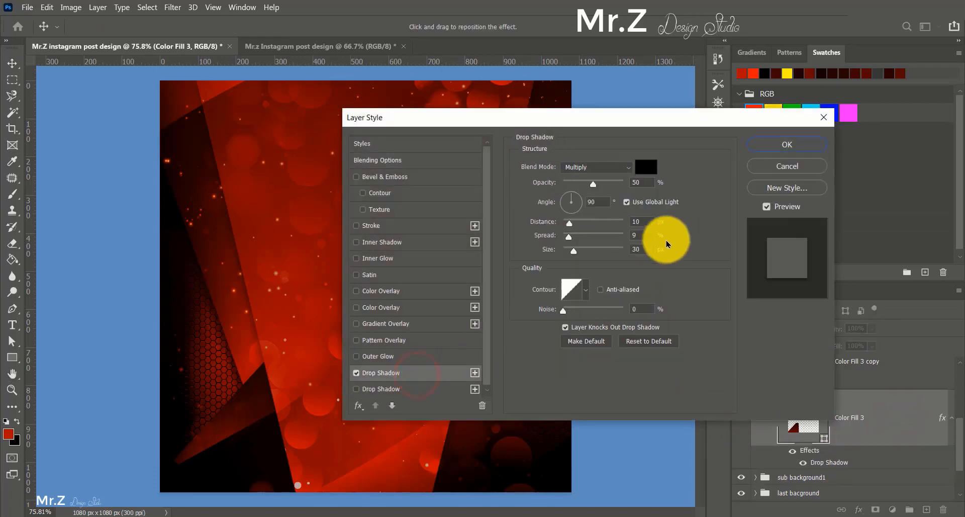
mouse_move(593, 184)
mouse_down()
mouse_move(624, 185)
mouse_move(590, 192)
mouse_up()
click(574, 204)
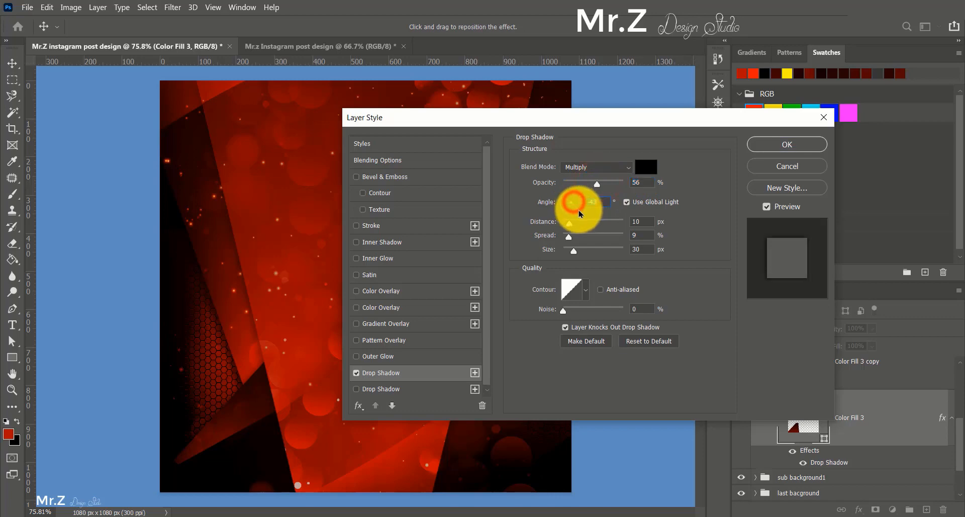
click(581, 203)
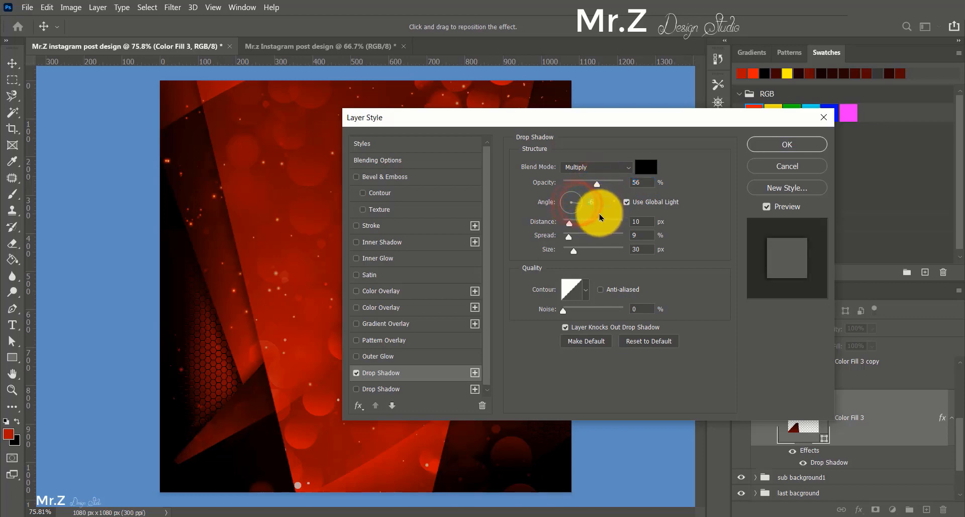
click(564, 222)
click(570, 201)
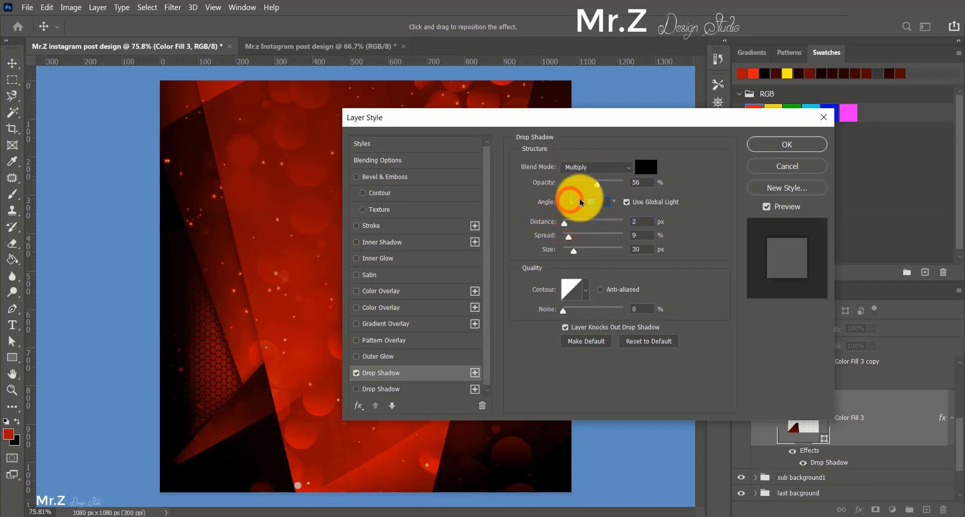
click(580, 195)
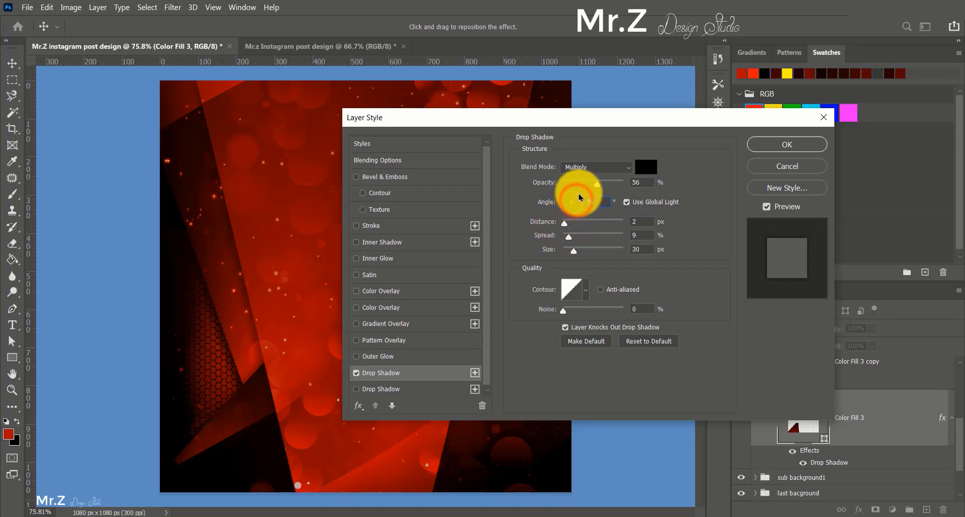
click(581, 196)
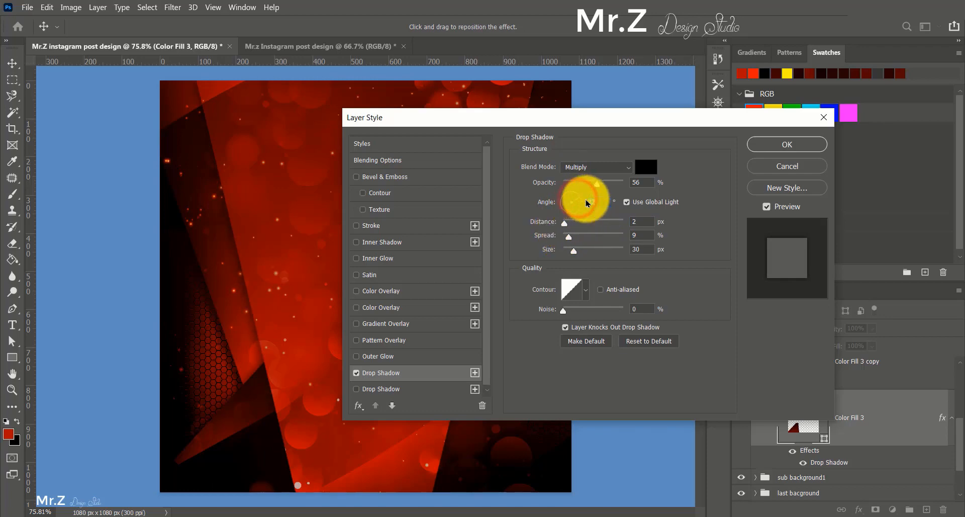
click(763, 168)
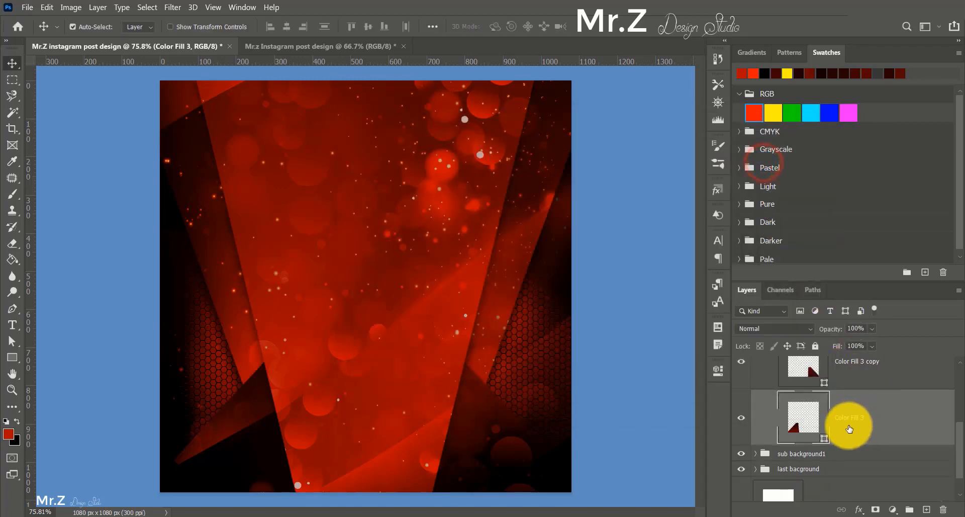
Add a Multiply drop shadow to the Color Fill 3 triangle with 50% opacity, 0 px distance, 33% spread and 24 px size.
click(742, 418)
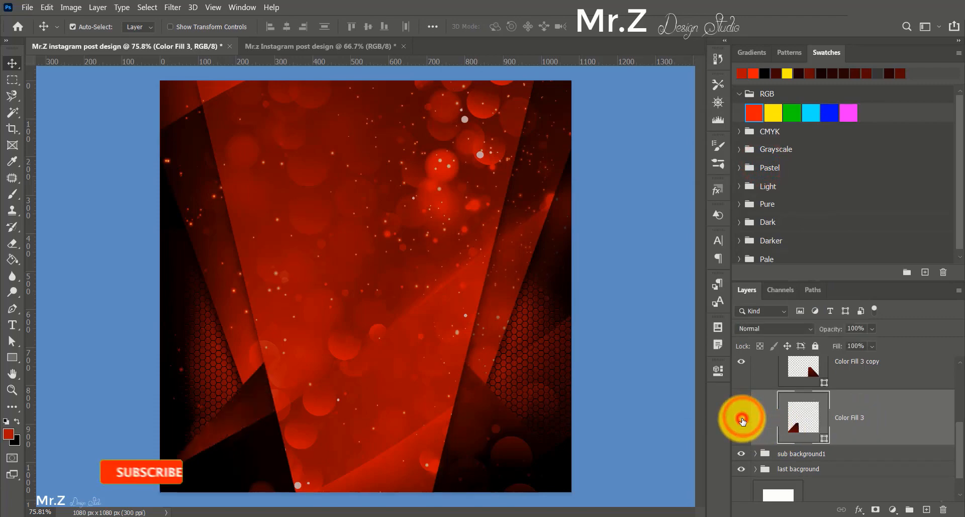
scroll(868, 429, up, 1)
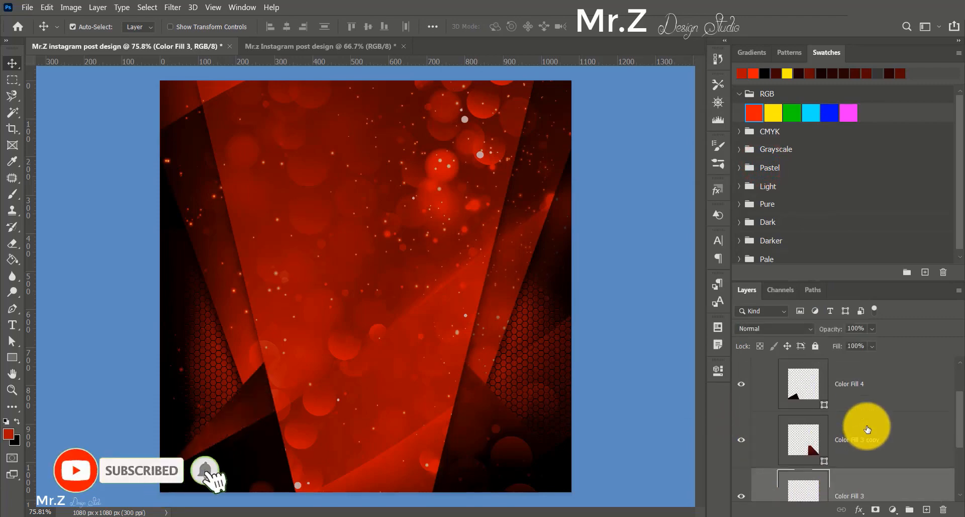
double_click(900, 438)
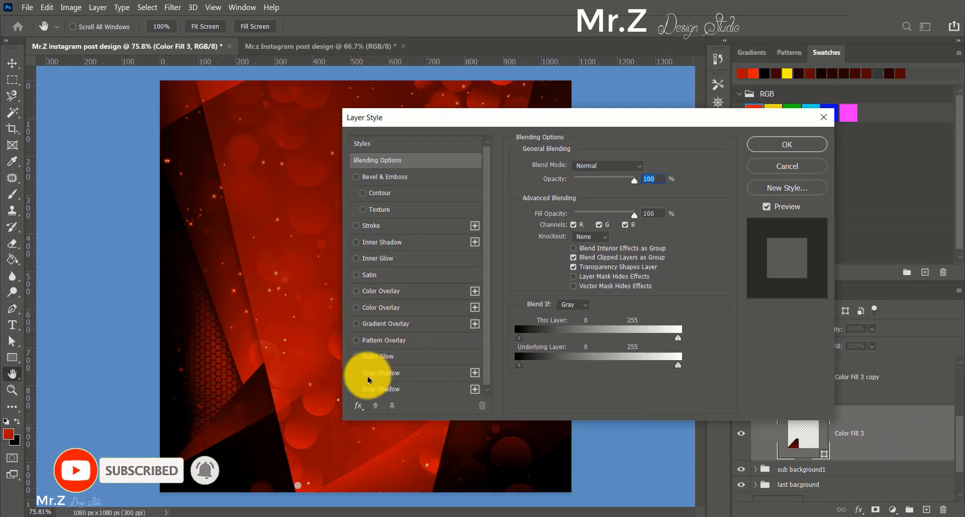
click(357, 356)
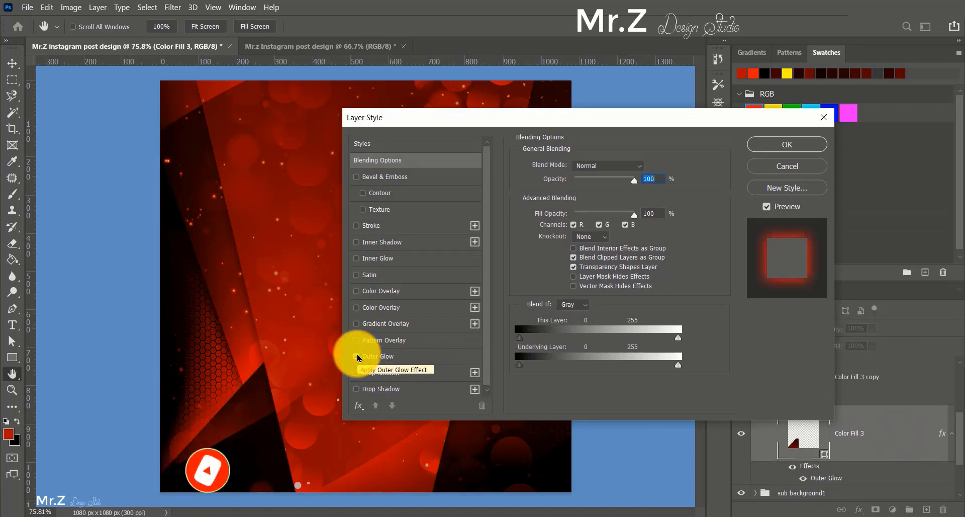
click(358, 357)
click(427, 373)
click(619, 365)
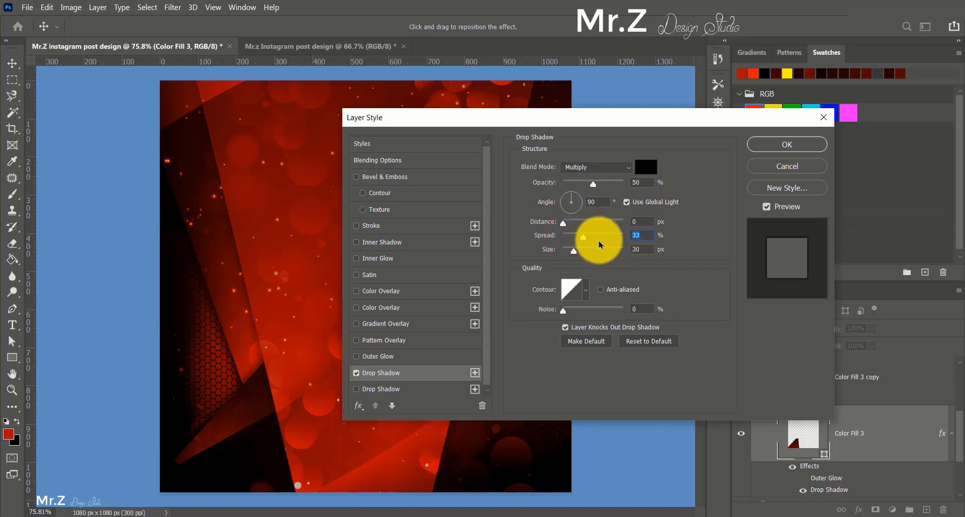
drag(573, 252, 574, 254)
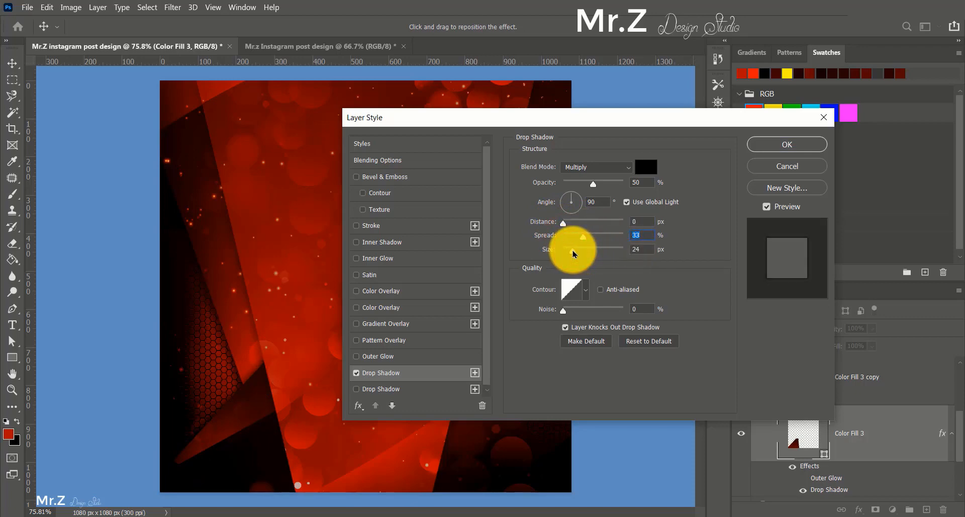
click(800, 145)
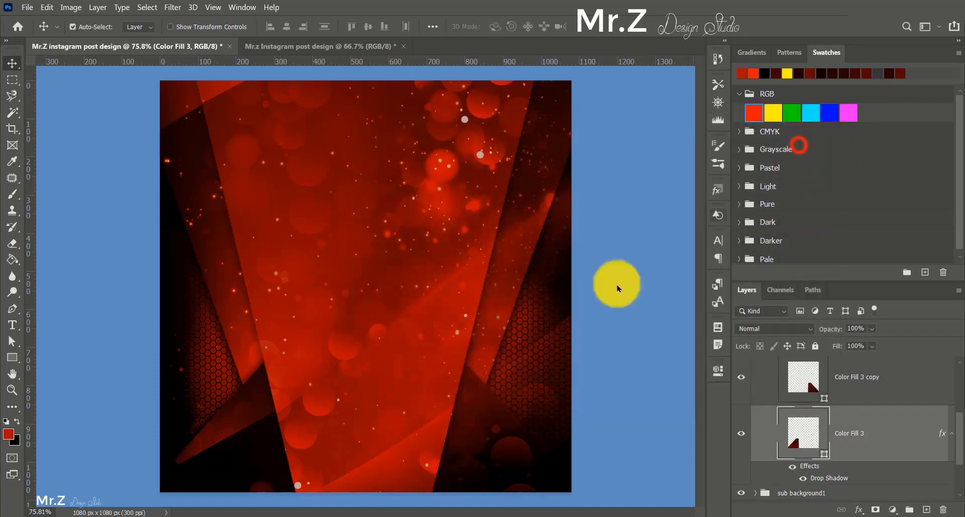
Add a Multiply drop shadow with 50% opacity and 0 px distance to the Color Fill 3 copy triangle.
click(479, 421)
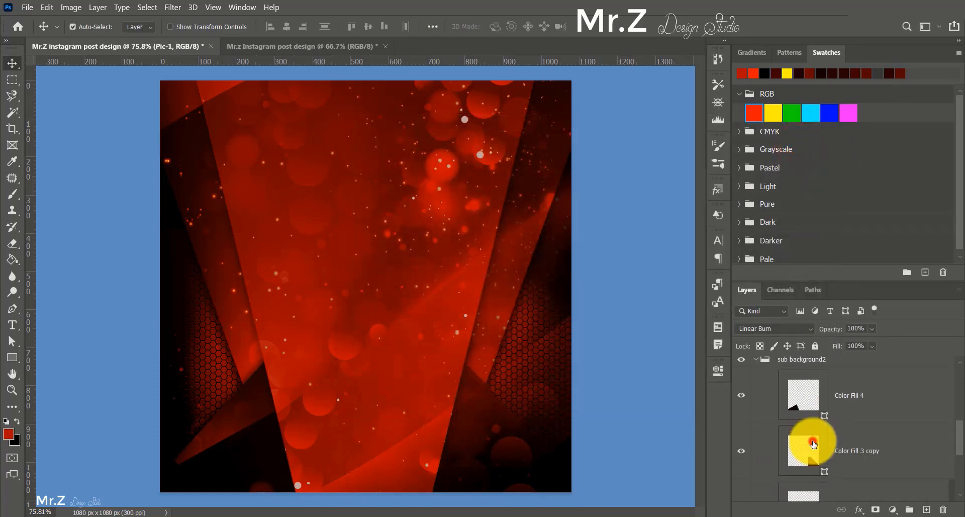
click(814, 444)
double_click(909, 449)
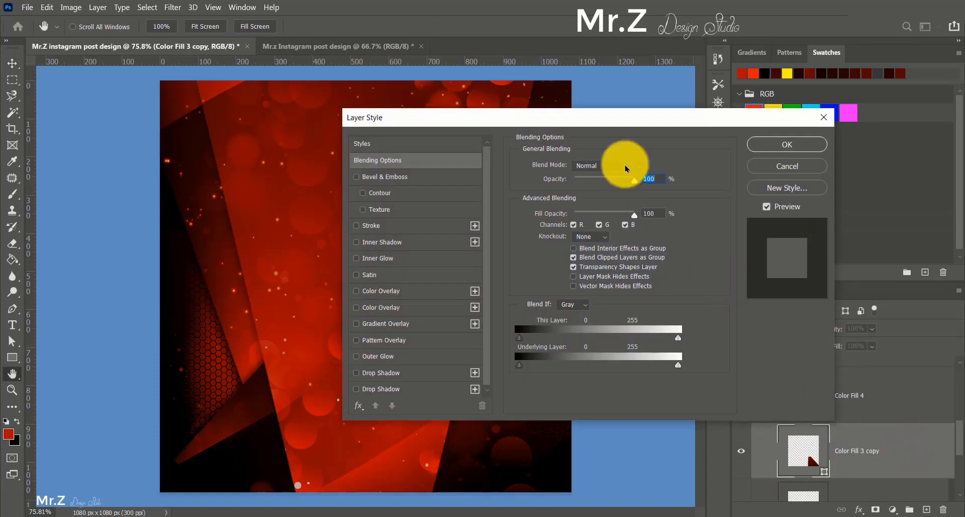
drag(611, 125, 509, 19)
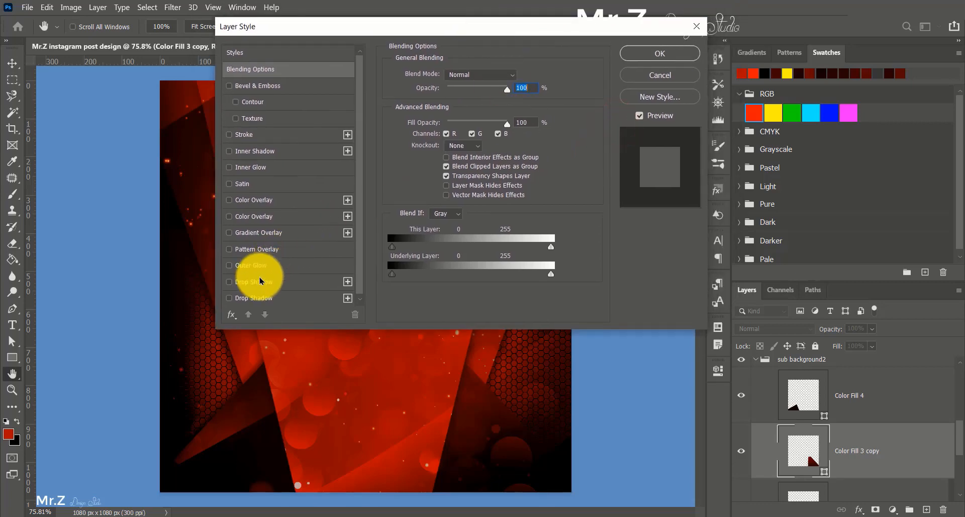
click(254, 282)
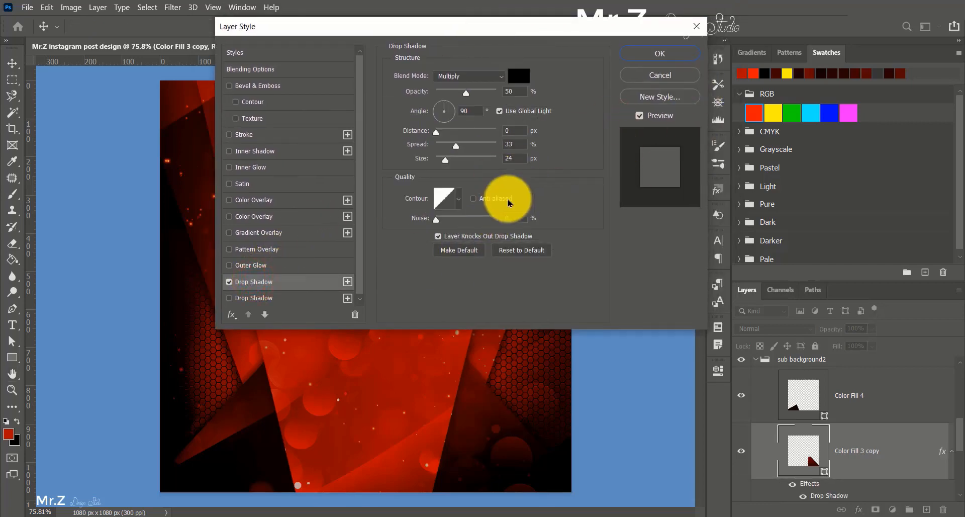
drag(445, 160, 461, 148)
click(659, 53)
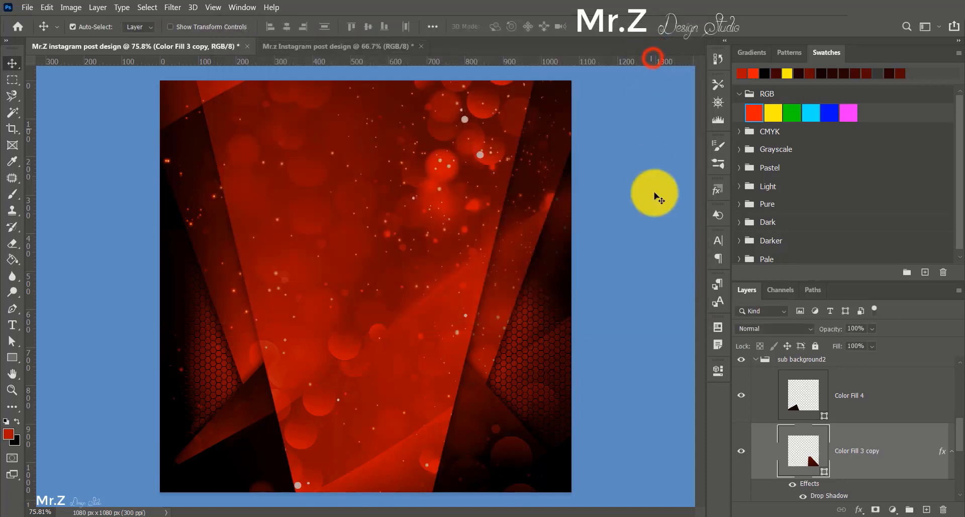
click(659, 213)
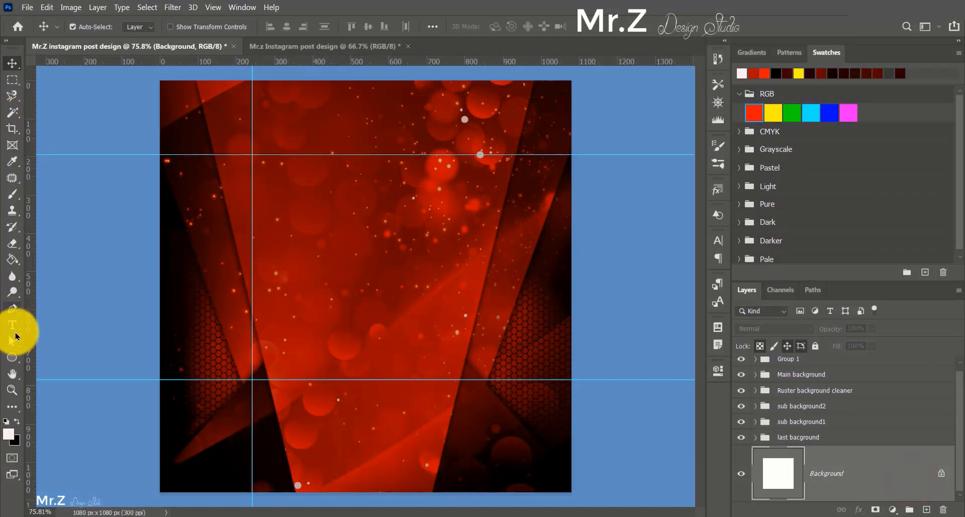
Draw a 589 px circle between the guides with no fill and a 13 px off-white stroke.
click(11, 357)
drag(276, 160, 480, 383)
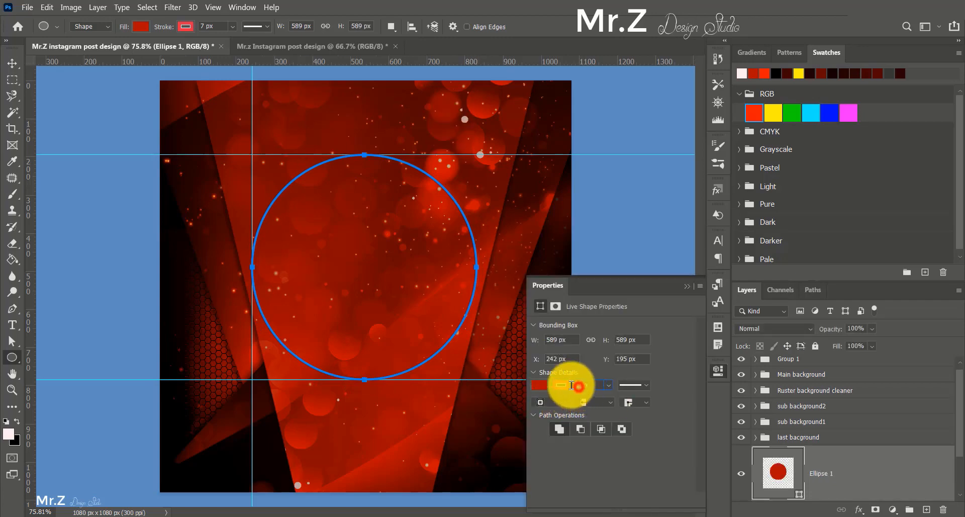
click(572, 385)
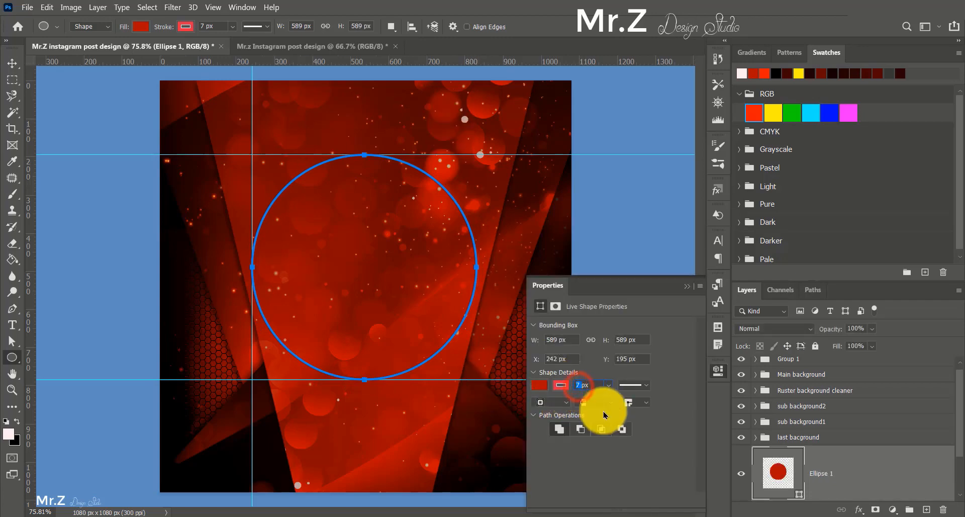
click(539, 385)
click(548, 329)
click(561, 385)
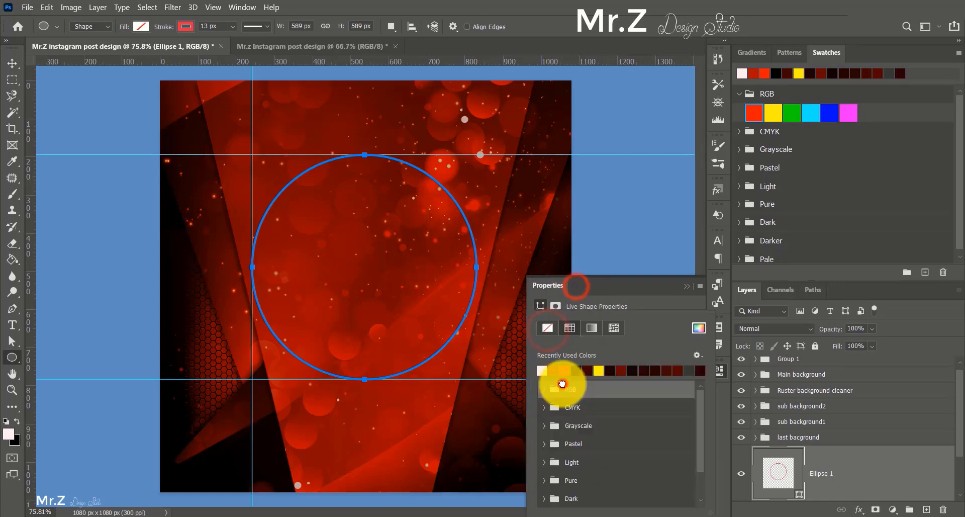
click(541, 371)
click(585, 285)
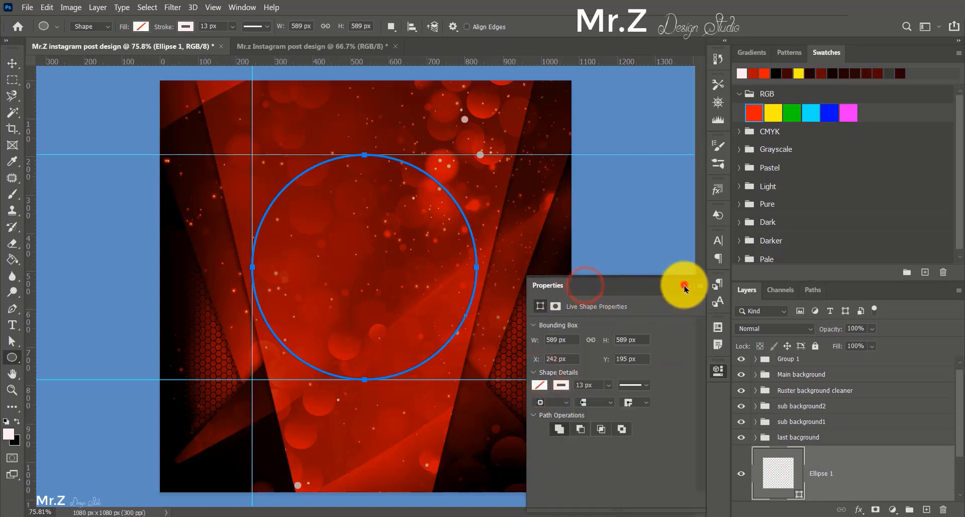
click(685, 286)
Move the Ellipse 1 layer above Group 1 at the top of the layer stack.
click(12, 63)
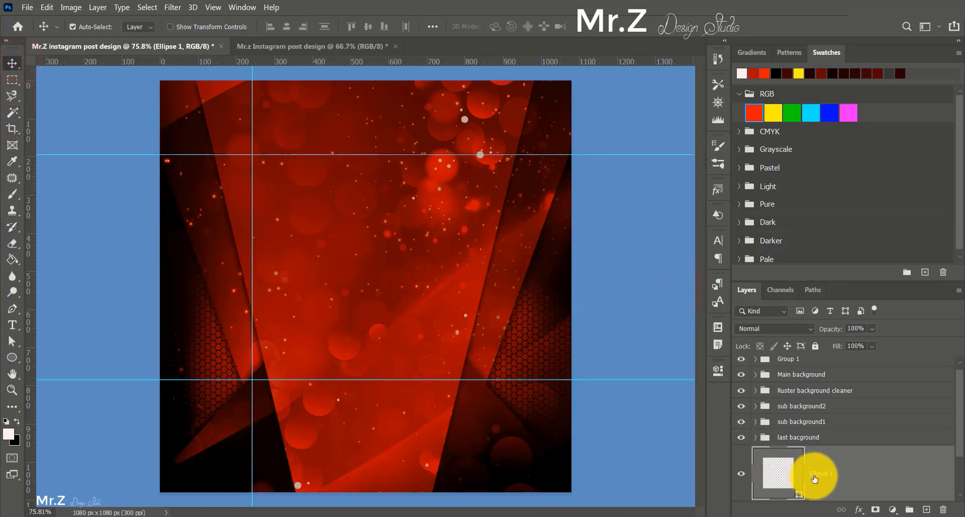
scroll(830, 473, down, 1)
drag(830, 457, 789, 358)
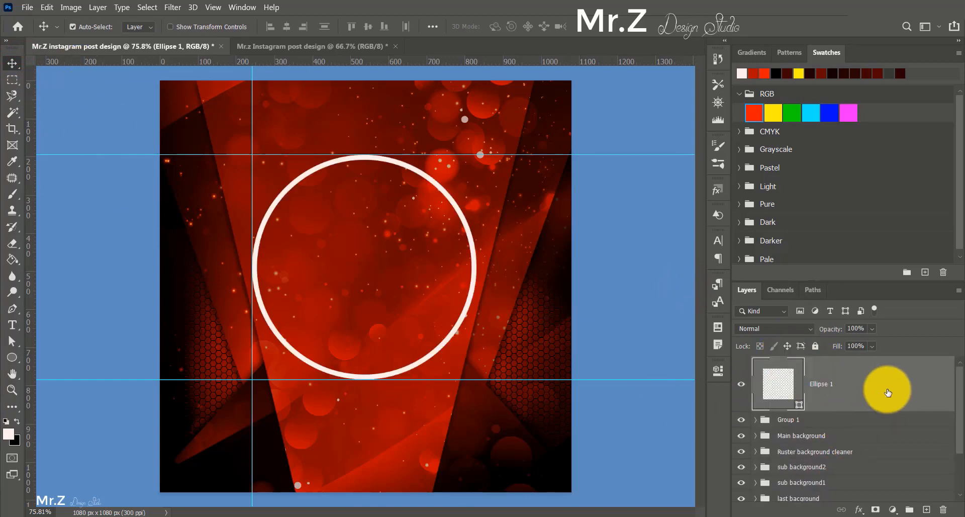
Give the Ellipse 1 ring a red outer glow with 81% opacity, 19% spread and 70 px size.
double_click(888, 392)
drag(475, 43, 561, 44)
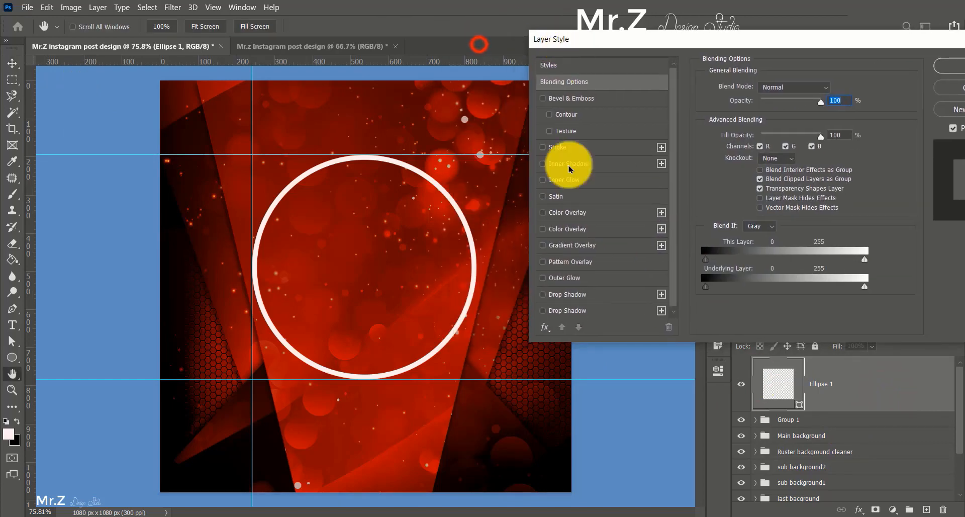
click(565, 278)
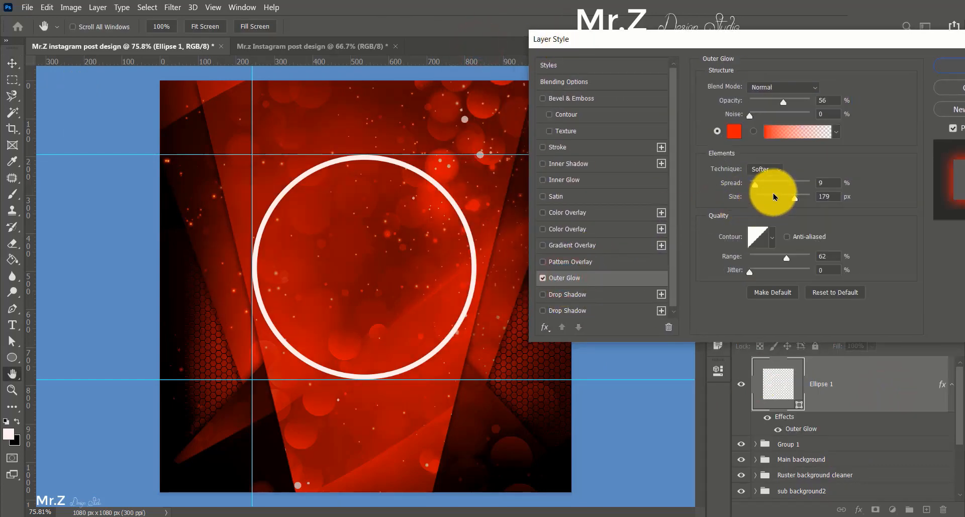
mouse_move(770, 184)
mouse_down()
mouse_move(780, 188)
mouse_move(768, 200)
mouse_up()
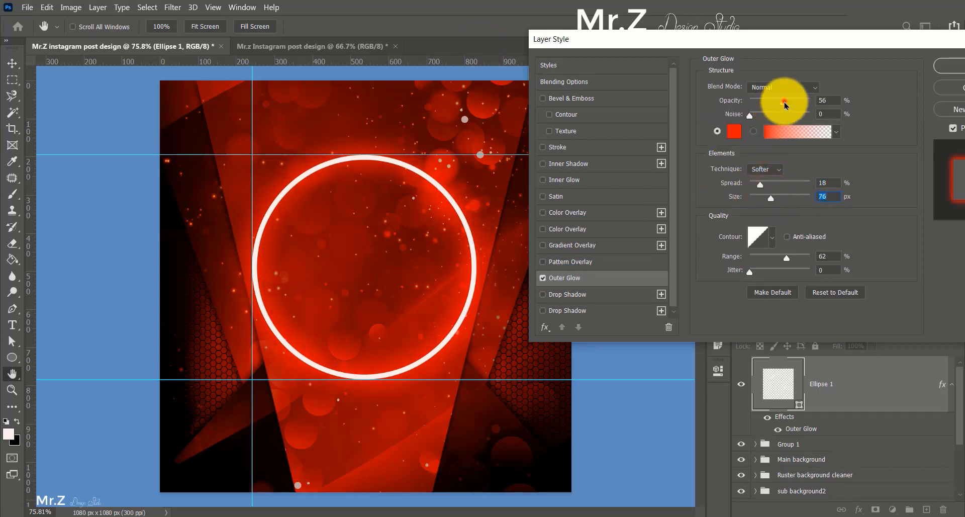
mouse_move(783, 102)
mouse_down()
mouse_move(807, 105)
mouse_move(799, 104)
mouse_up()
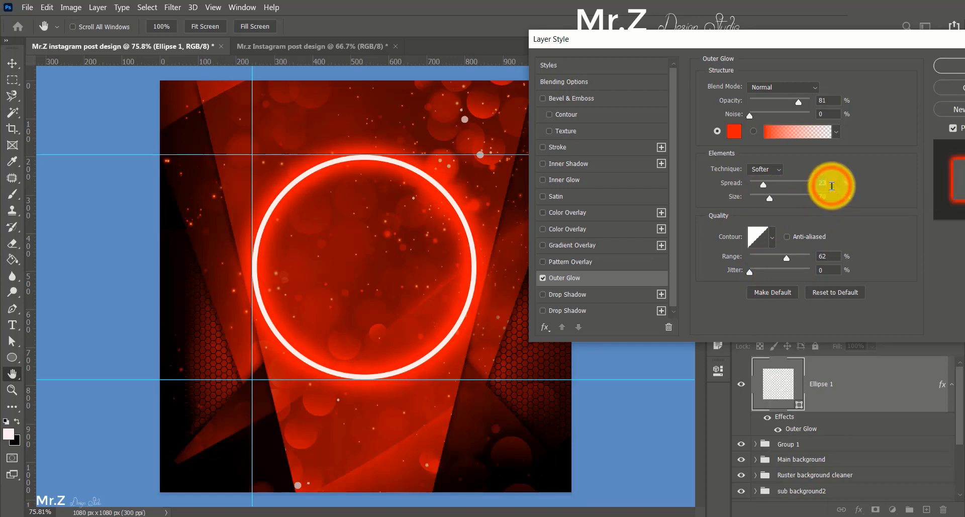
click(832, 186)
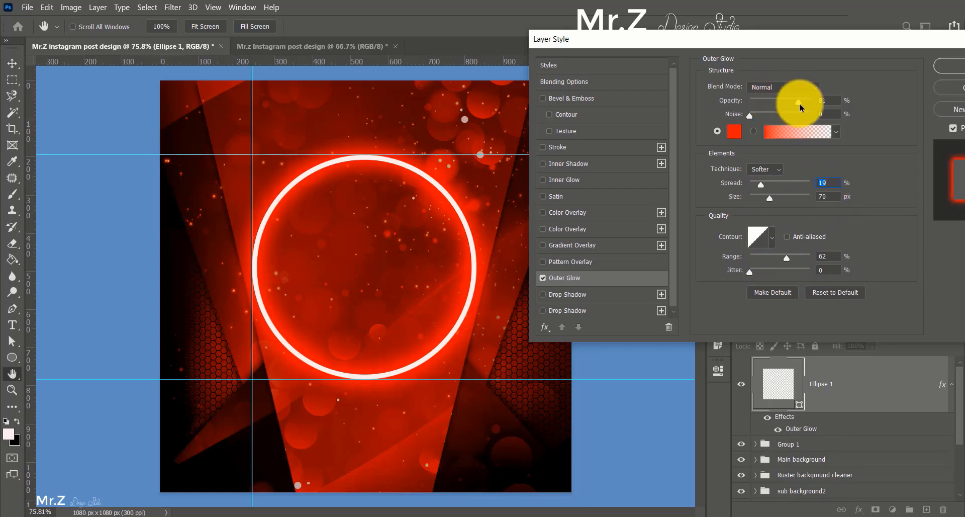
drag(777, 40, 663, 40)
click(839, 95)
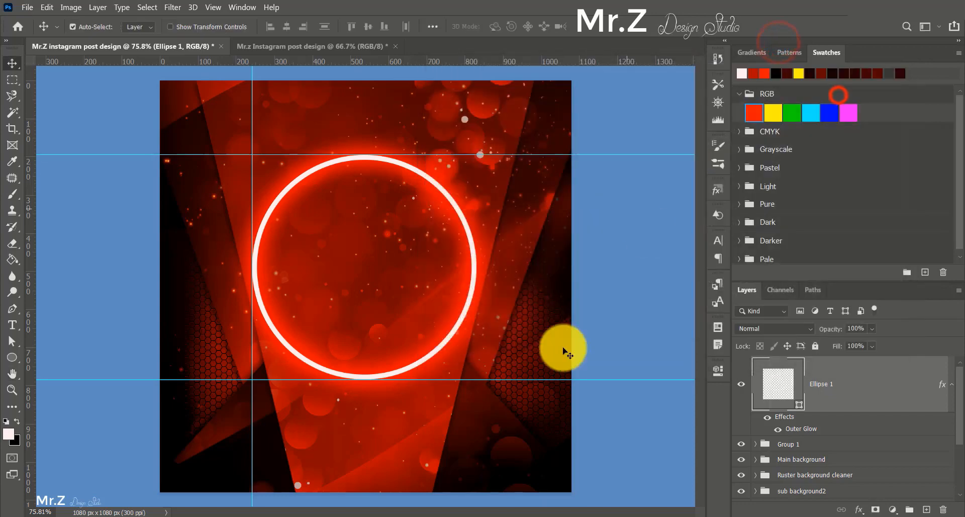
Remove the two horizontal guides and the vertical guide from around the ring.
click(99, 103)
drag(117, 156, 116, 61)
drag(118, 381, 121, 511)
drag(252, 499, 253, 510)
Scale the glowing ring up slightly around its center.
click(387, 361)
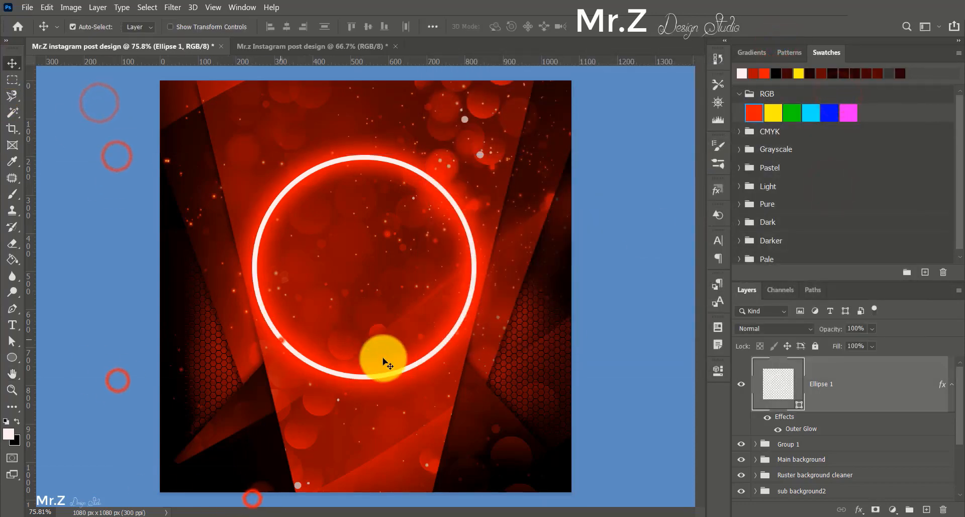
key(ctrl+t)
key(Return)
click(12, 63)
key(ctrl+t)
drag(477, 153, 474, 154)
click(79, 114)
click(435, 395)
click(129, 224)
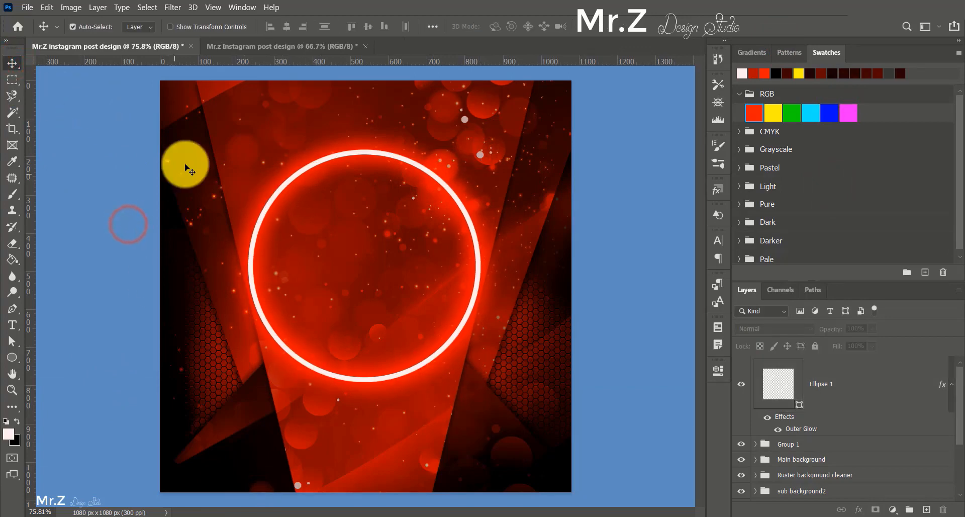
Place Man Png.png as an embedded image, then scale and position it centered over the glowing ring.
click(25, 7)
click(66, 244)
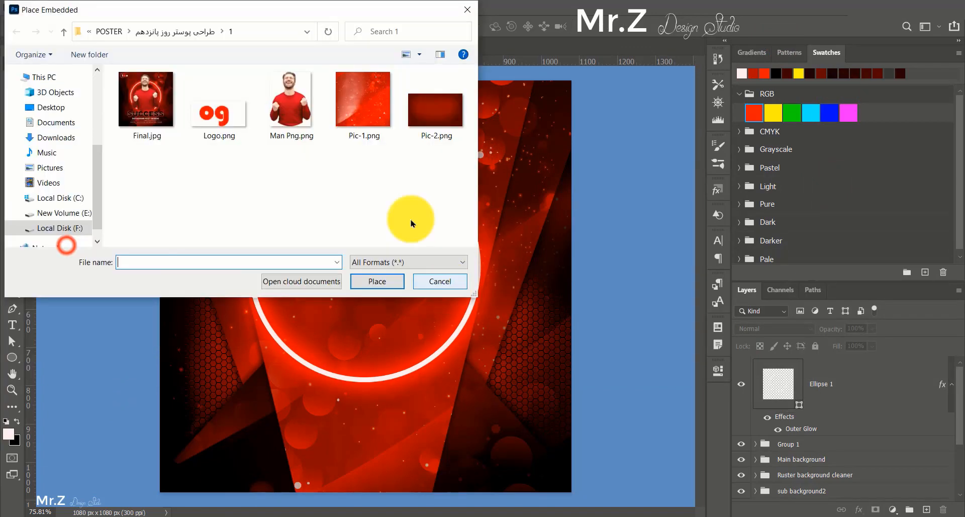
double_click(290, 99)
drag(520, 82, 420, 150)
drag(338, 171, 388, 301)
drag(453, 140, 459, 130)
key(Return)
Add the text SUCSESS at 48 pt in Myriad Arabic across the lower part of the man.
scroll(339, 358, down, 1)
click(339, 358)
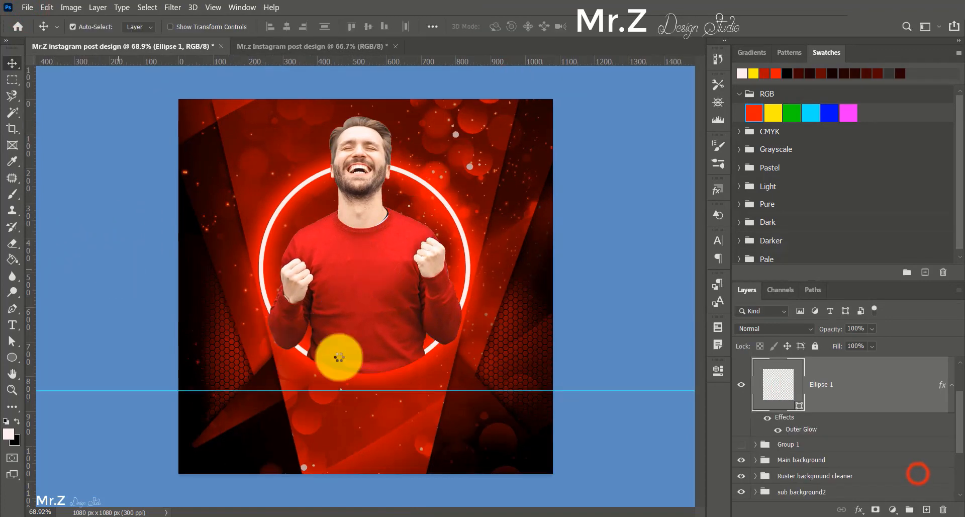
key(t)
click(324, 398)
key(super+space)
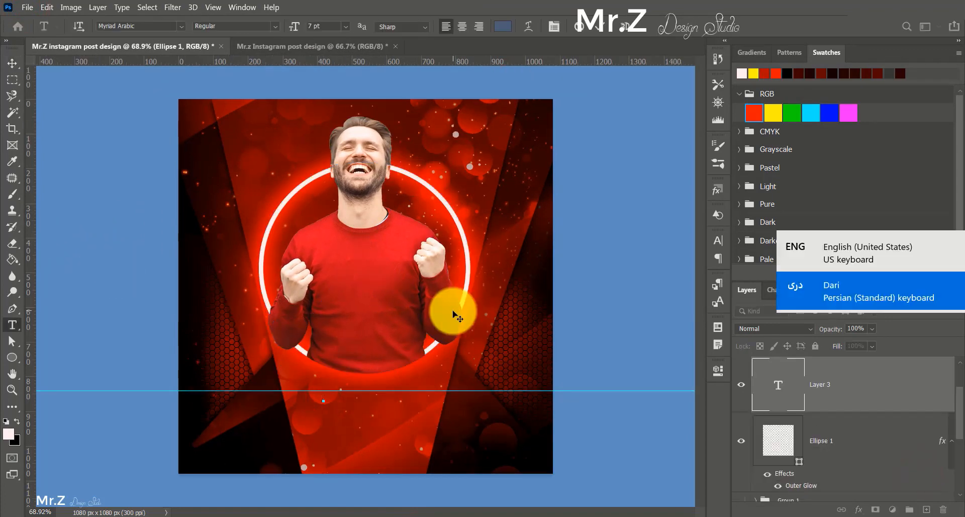
text(SUCSESS)
key(ctrl+a)
click(344, 26)
click(322, 190)
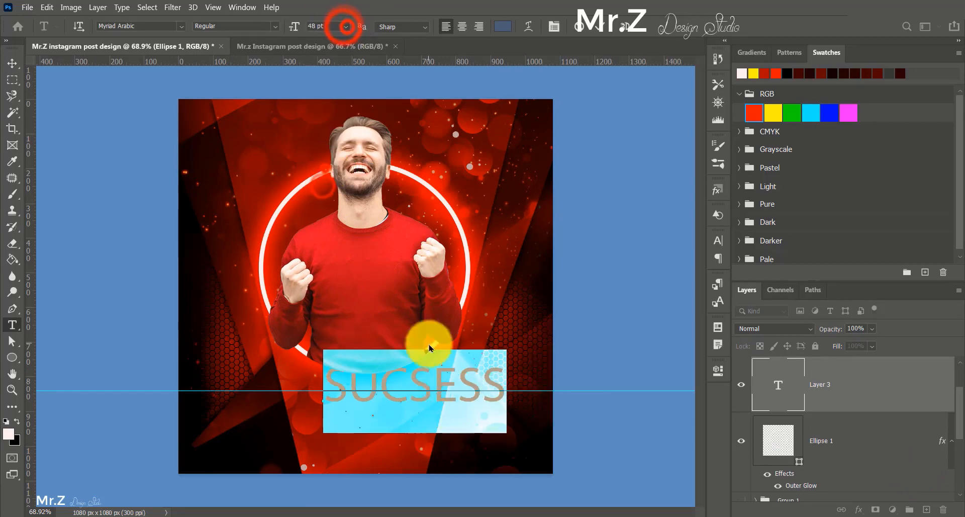
Move the SUCSESS text layer above the Man Png layer and set its font style to Bold Italic.
click(948, 414)
click(847, 439)
double_click(422, 399)
click(717, 372)
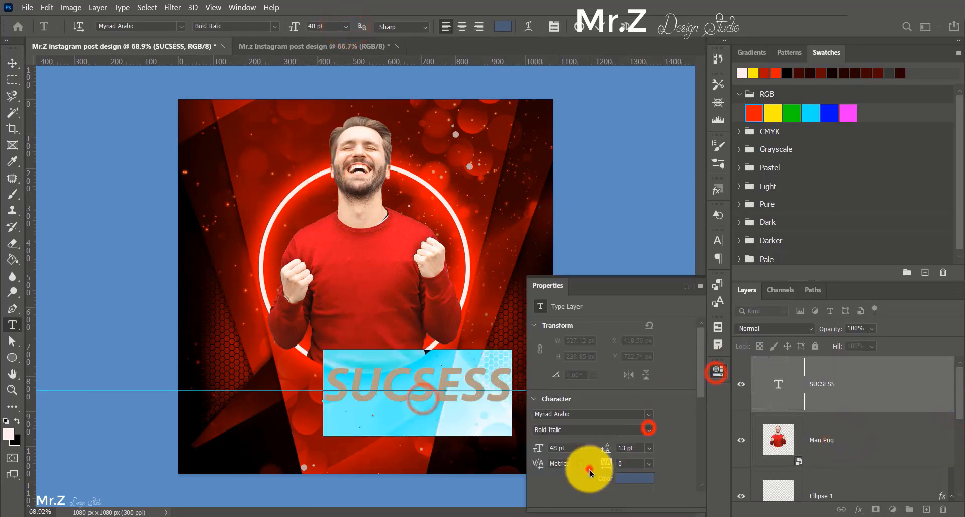
click(579, 459)
click(644, 424)
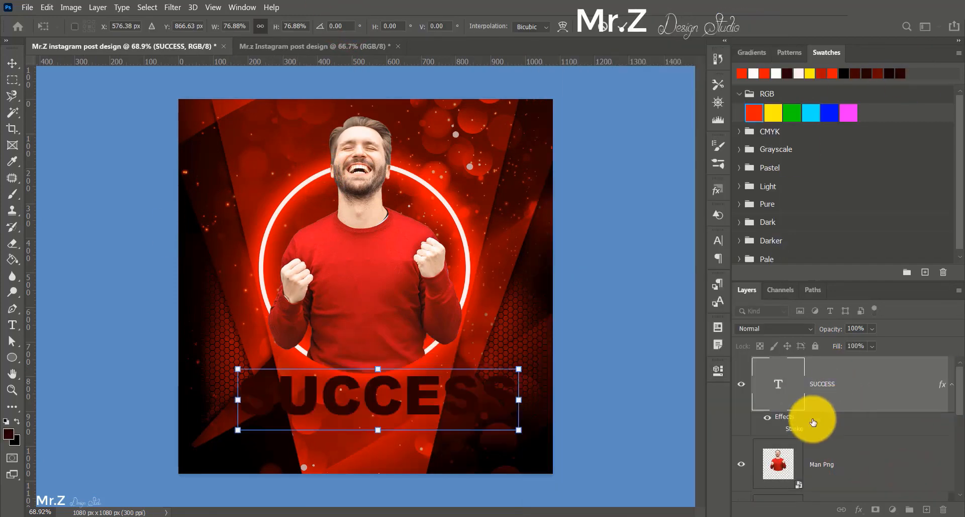
Apply a 6 px outside stroke with a linear red-white-red gradient to the SUCCESS text, and scale the text down to about 91%.
double_click(860, 381)
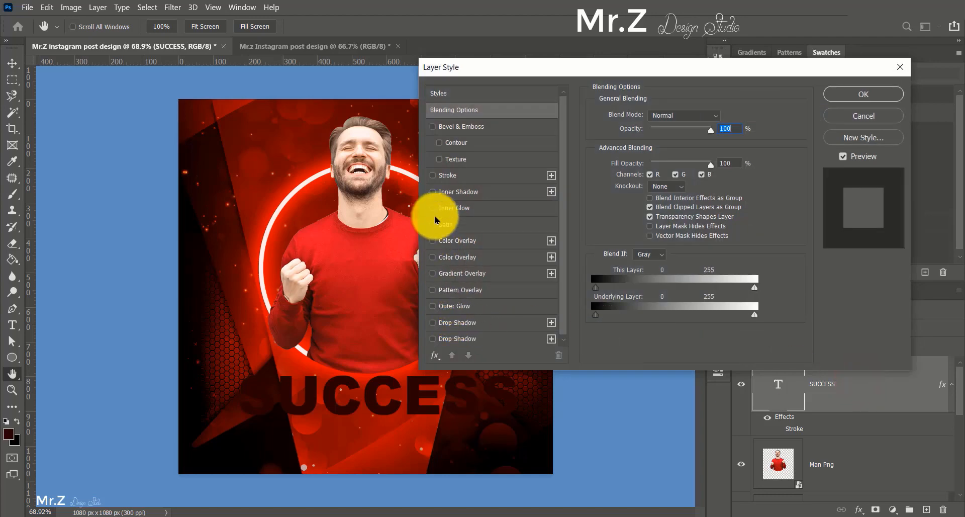
click(433, 175)
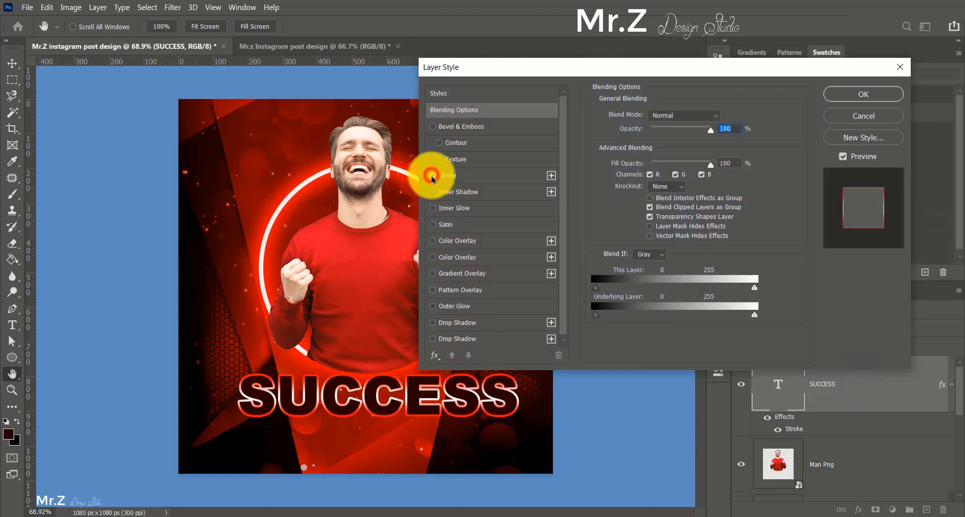
click(482, 175)
click(653, 206)
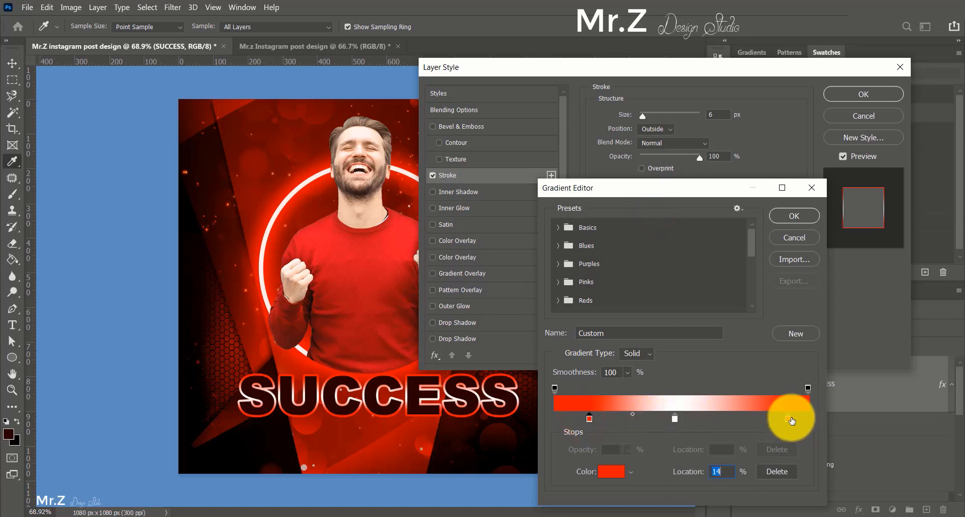
click(792, 215)
click(647, 241)
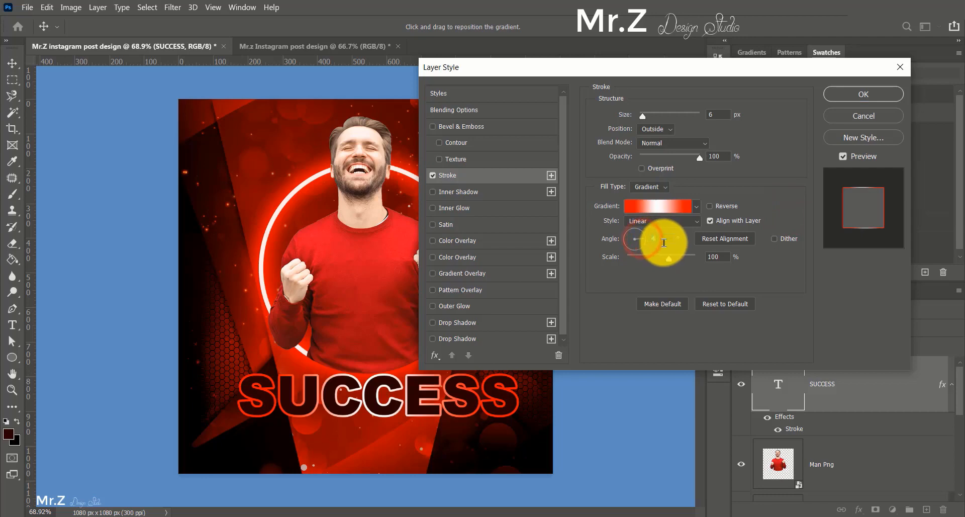
key(Return)
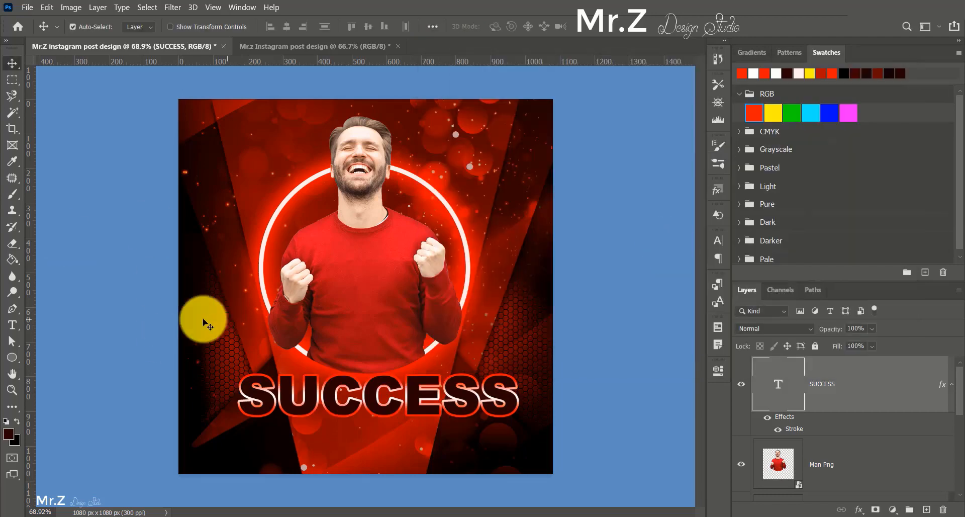
click(12, 63)
click(602, 381)
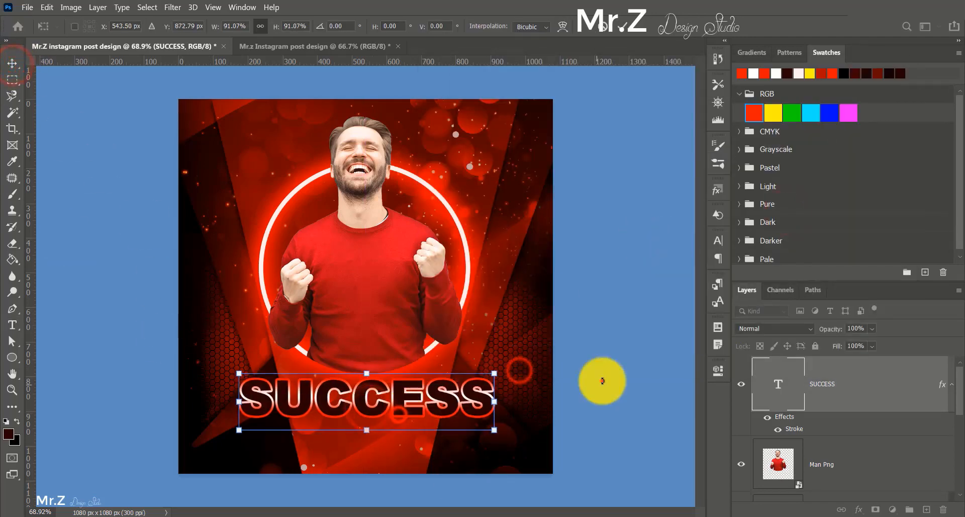
Add the white Arial text INSTAGRAM POST DESIGN below SUCCESS and adjust its font size to fit within the title's width.
key(t)
click(292, 435)
click(346, 26)
click(326, 87)
text(INSTAGRA)
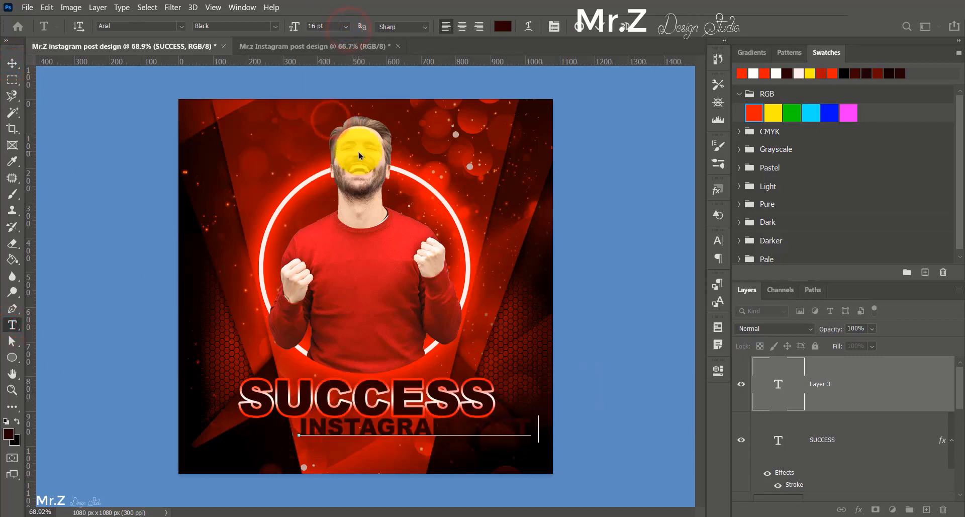
text(M POST DESIGN)
click(753, 73)
key(ctrl+a)
click(346, 26)
click(328, 82)
click(12, 63)
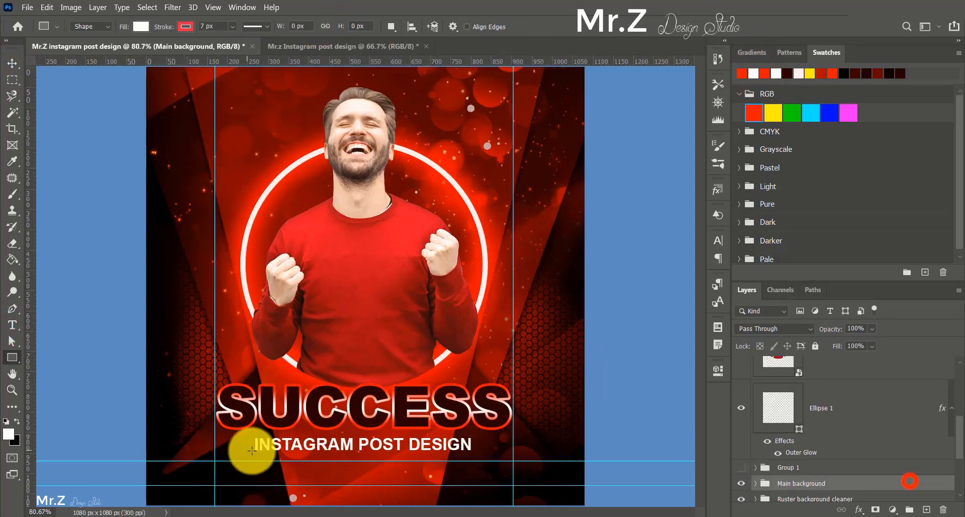
Draw a thin white rectangle about 736 x 8 px between the vertical guides below the subtitle, with a 0 px stroke.
scroll(195, 371, up, 5)
key(u)
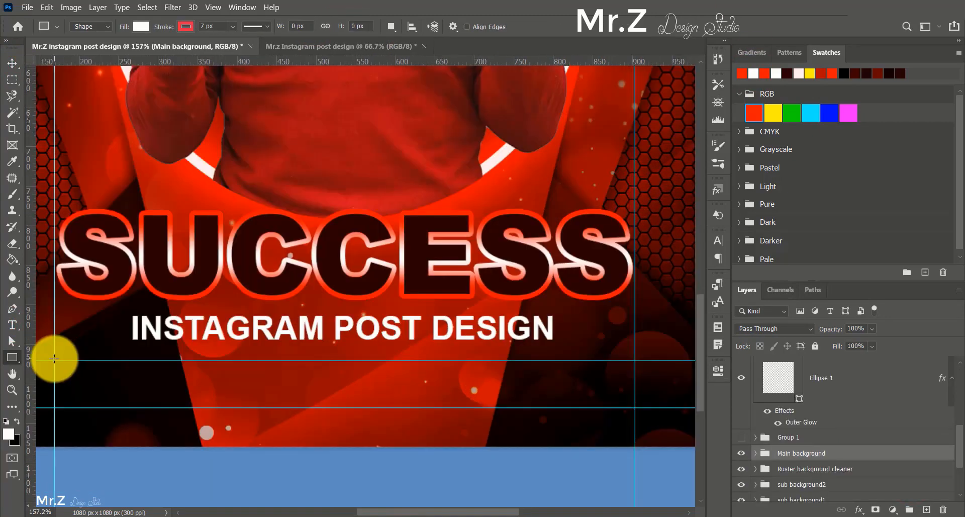
drag(54, 358, 636, 366)
click(573, 364)
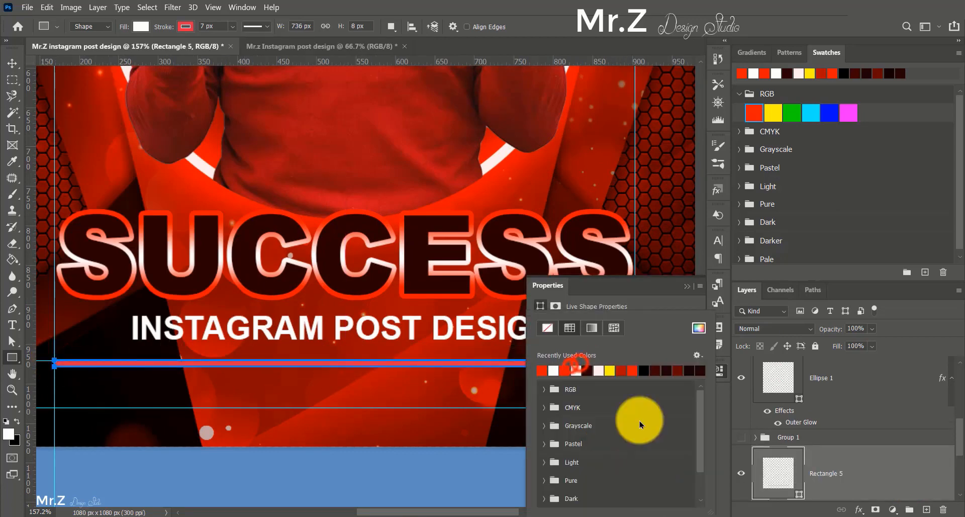
click(602, 285)
click(581, 364)
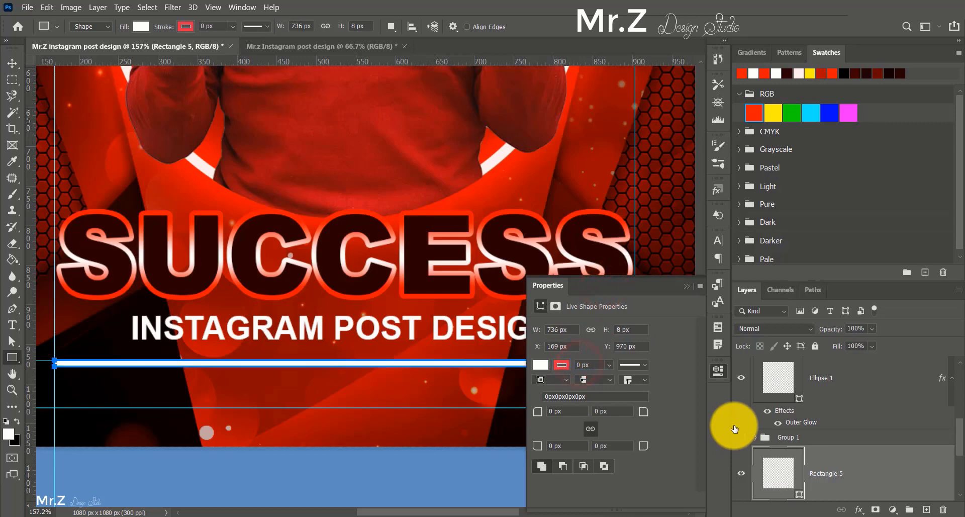
Add a gradient overlay to the thin rectangle and set the gradient's first orange stop, at 26%, to red.
double_click(848, 483)
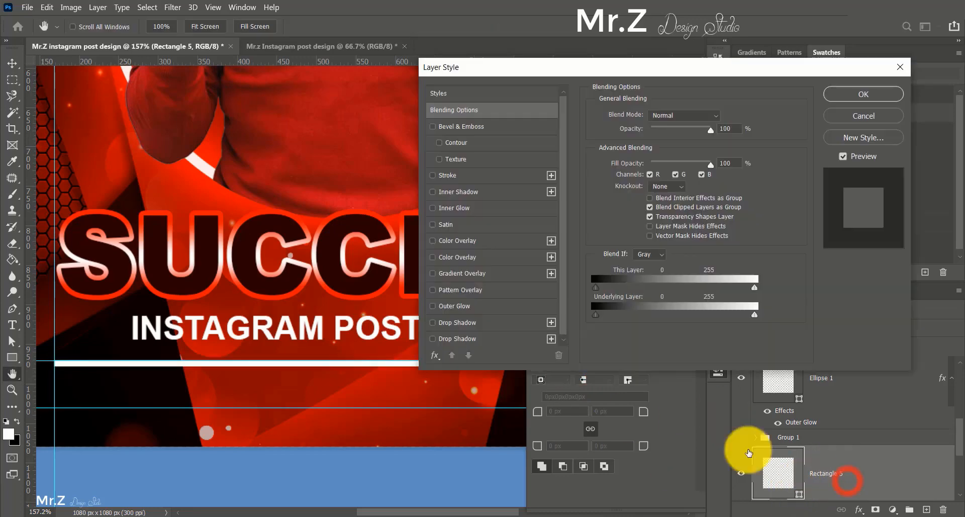
click(459, 273)
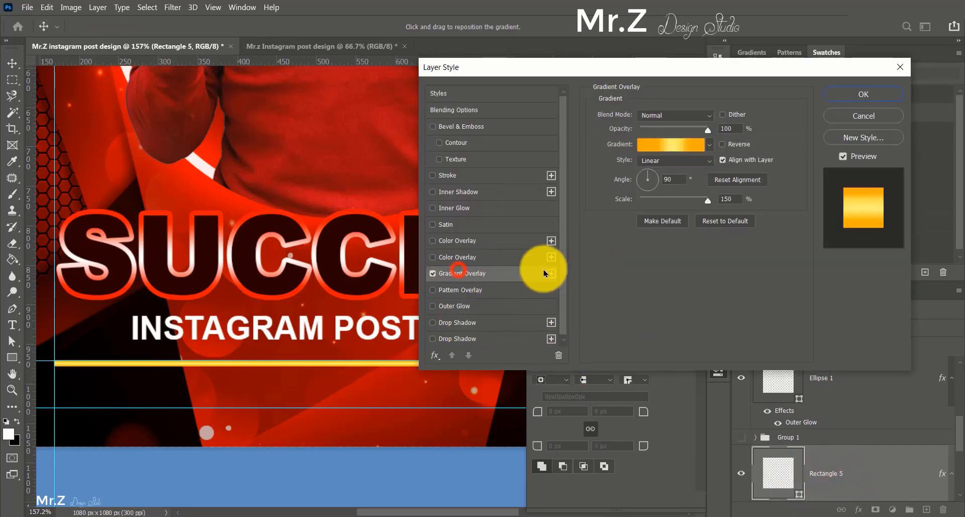
click(683, 144)
double_click(620, 419)
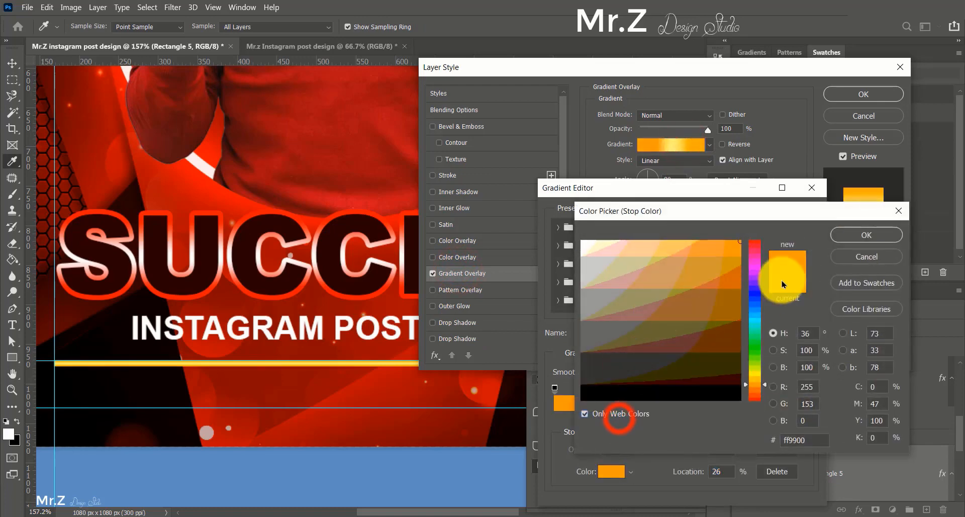
click(755, 244)
click(864, 235)
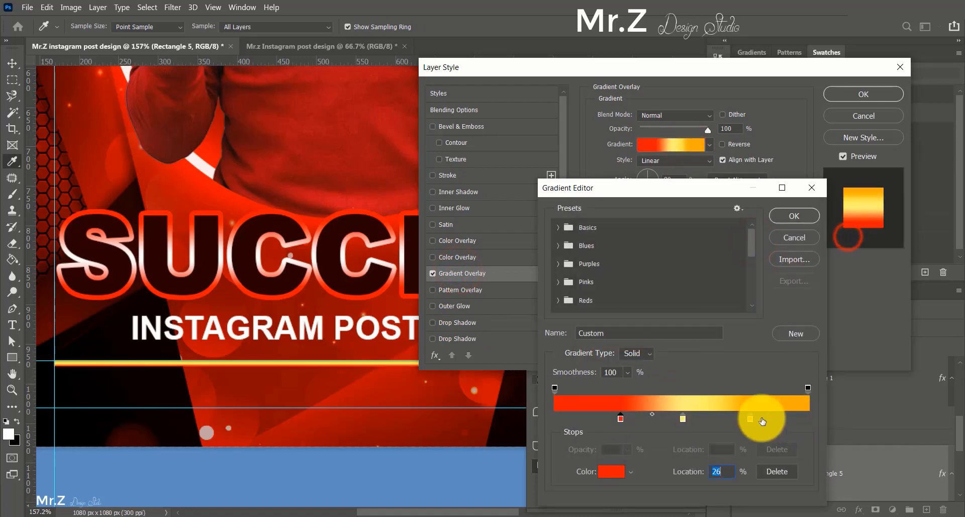
Set the gradient's last orange stop to the same pure red as the first stop.
double_click(750, 418)
click(754, 244)
click(854, 234)
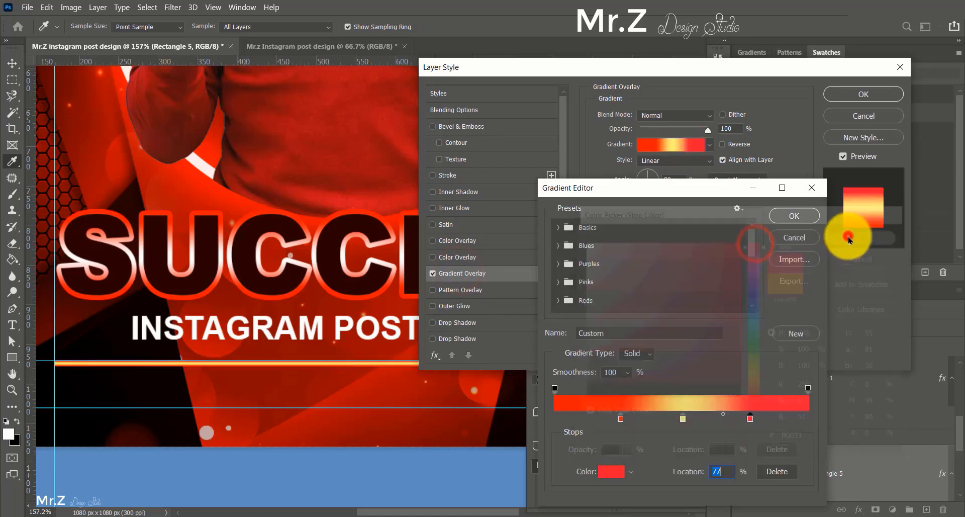
double_click(751, 418)
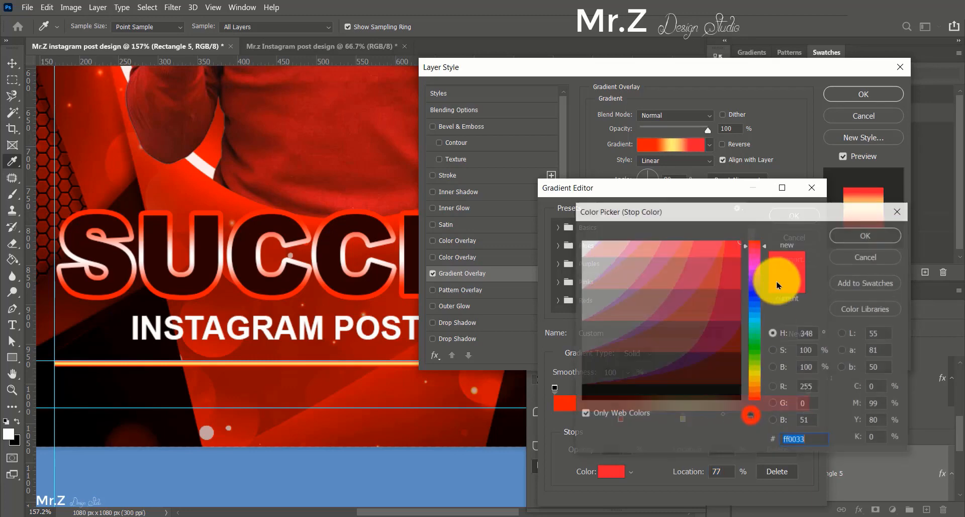
click(751, 243)
click(847, 235)
Set the gradient's middle stop to white and move the last red stop to about 72%.
double_click(682, 418)
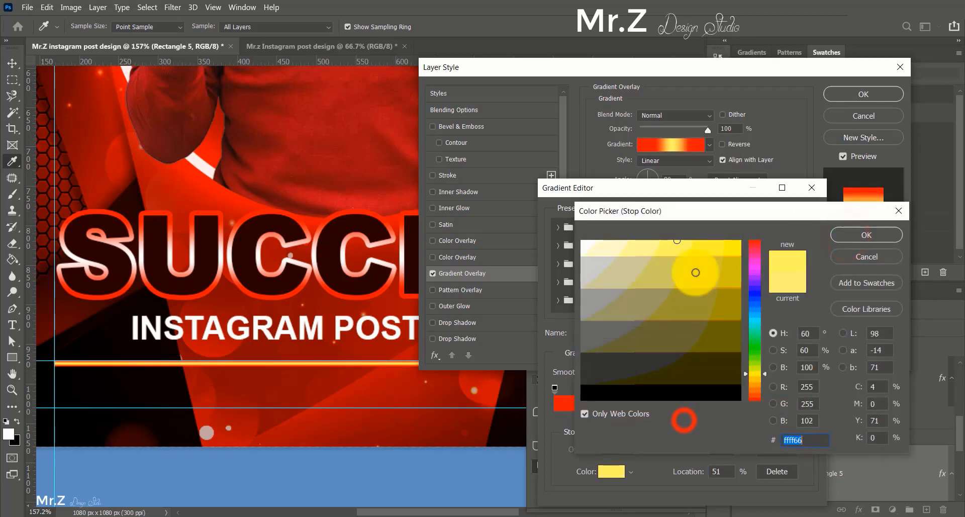
click(587, 245)
click(860, 235)
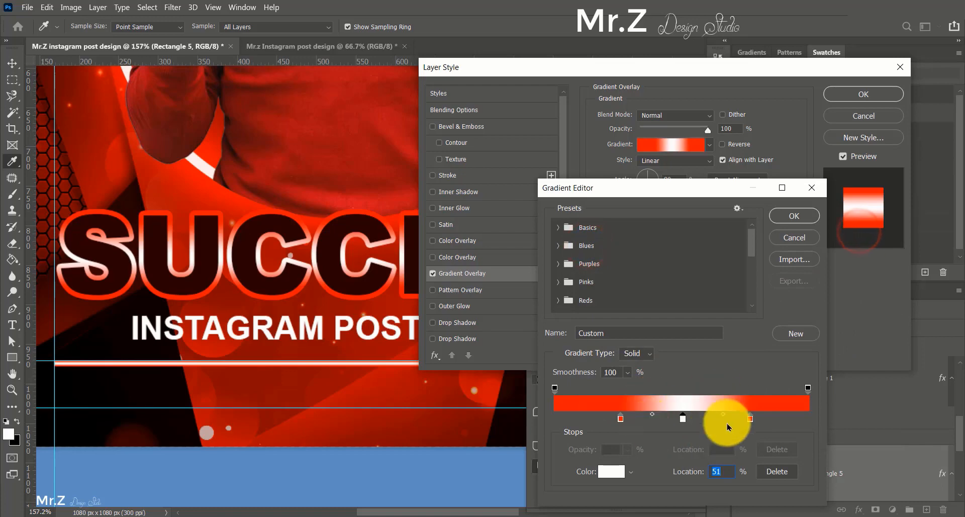
double_click(719, 417)
click(869, 259)
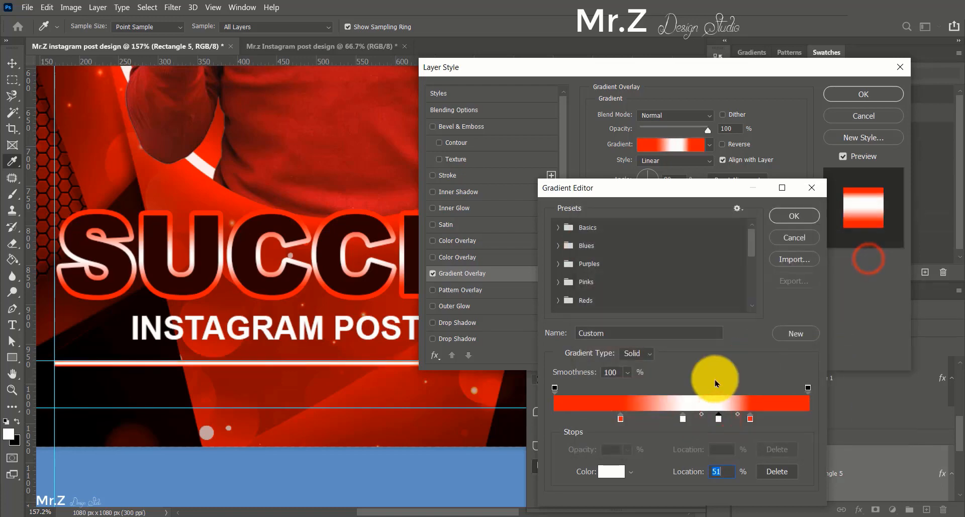
drag(719, 418, 722, 421)
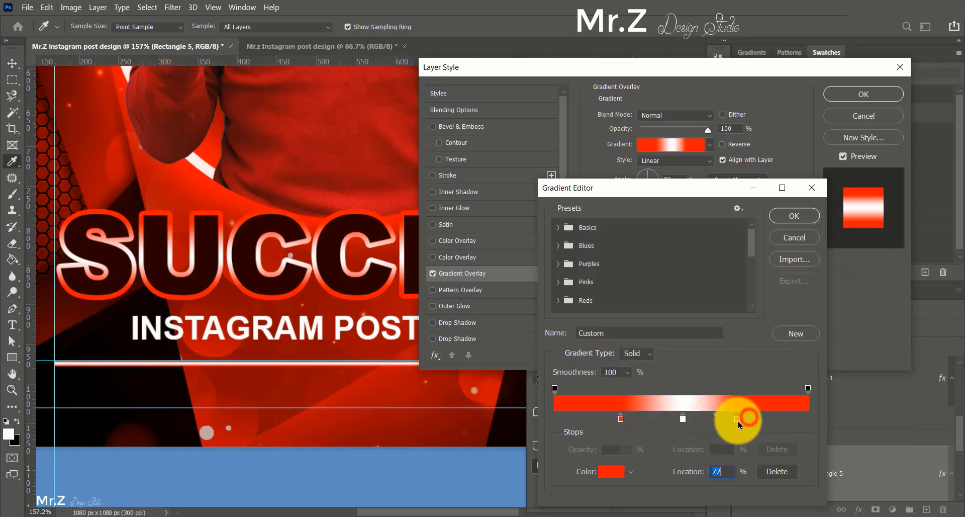
click(800, 215)
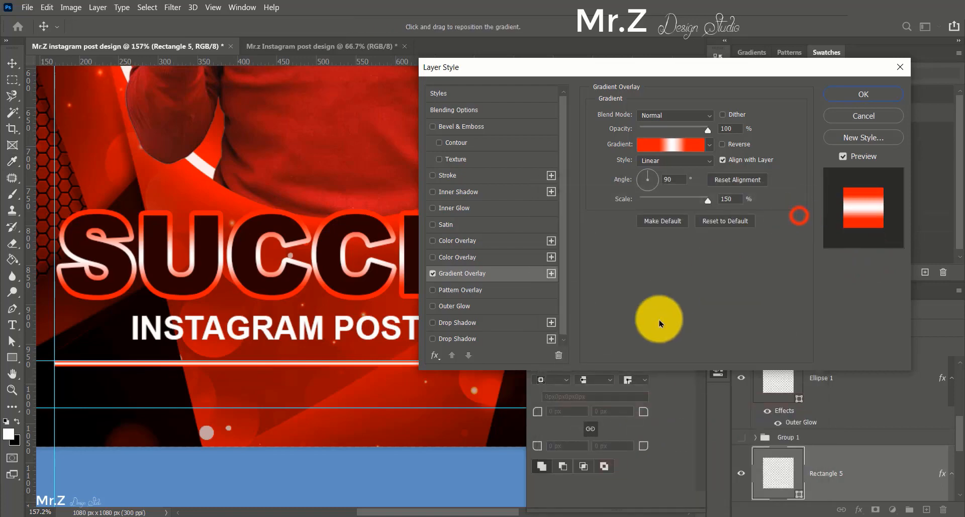
Set the gradient overlay's angle to 0° and apply the layer style to the thin rectangle.
drag(652, 182, 668, 183)
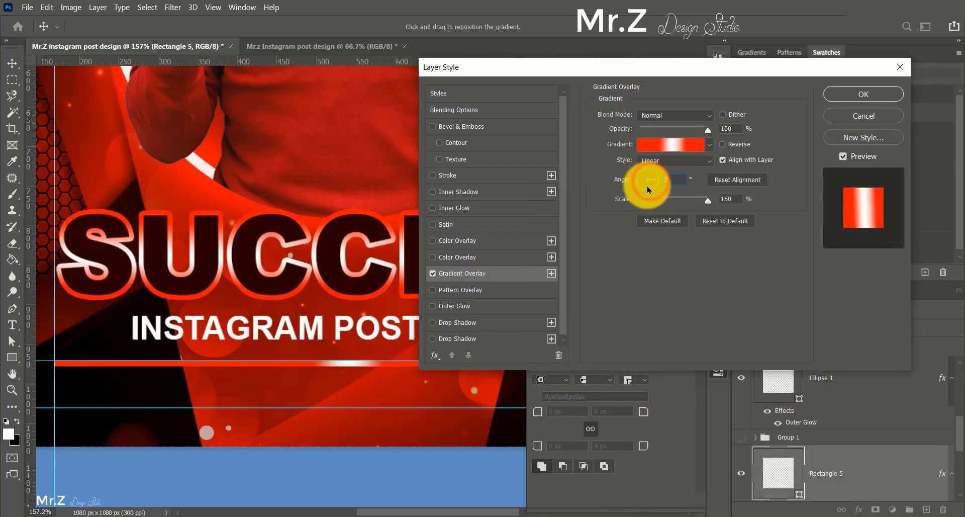
click(674, 146)
click(787, 216)
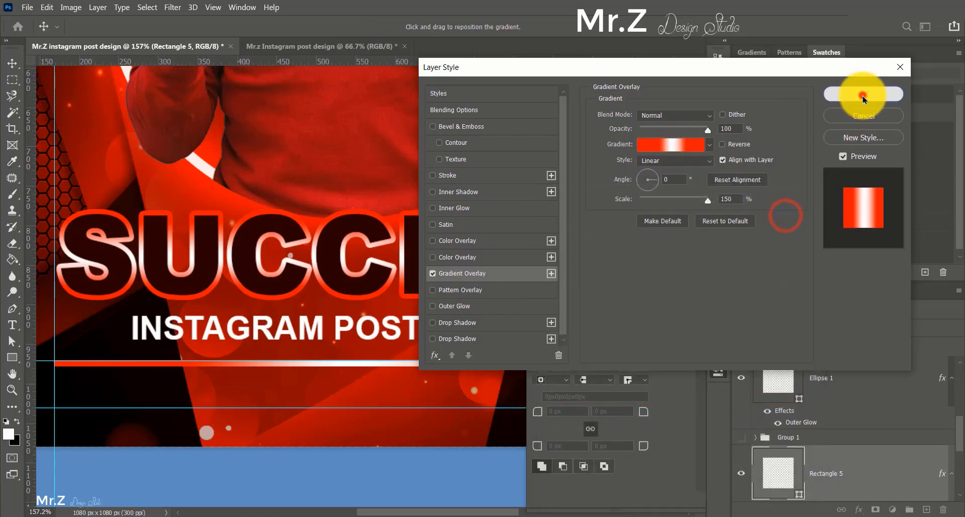
click(863, 94)
key(ctrl+minus)
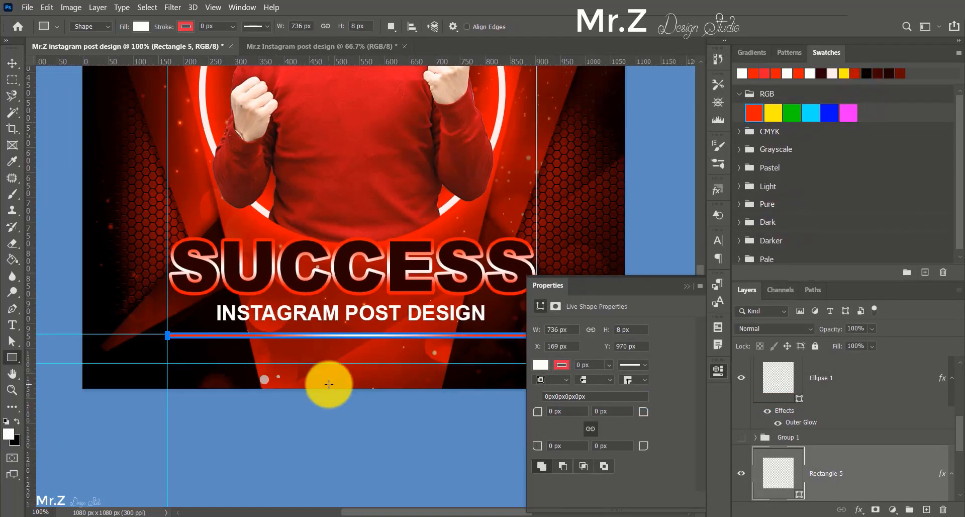
key(ctrl+plus)
key(ctrl+minus)
click(688, 286)
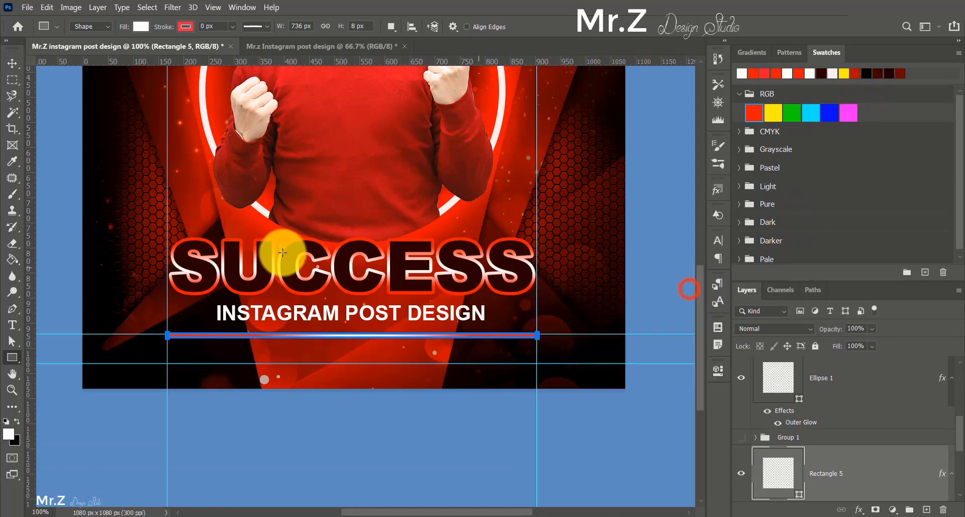
click(12, 63)
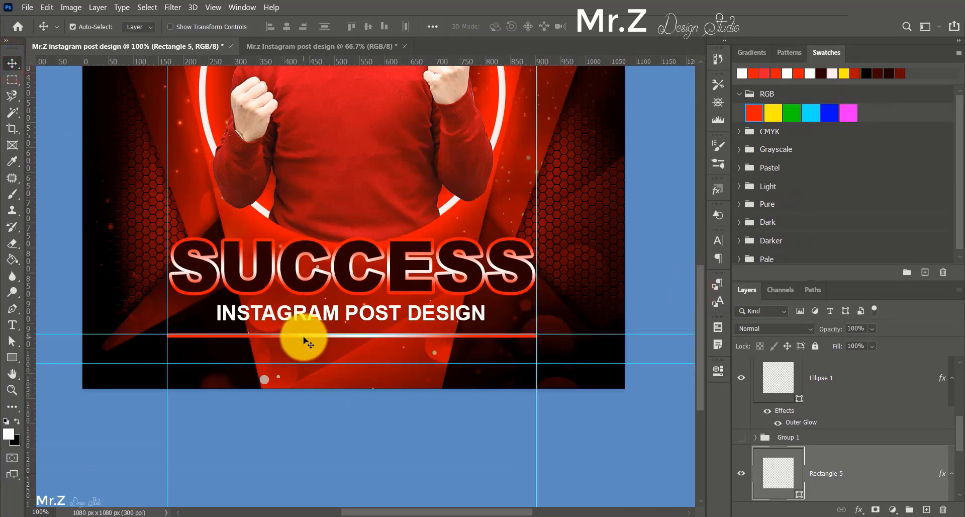
click(304, 340)
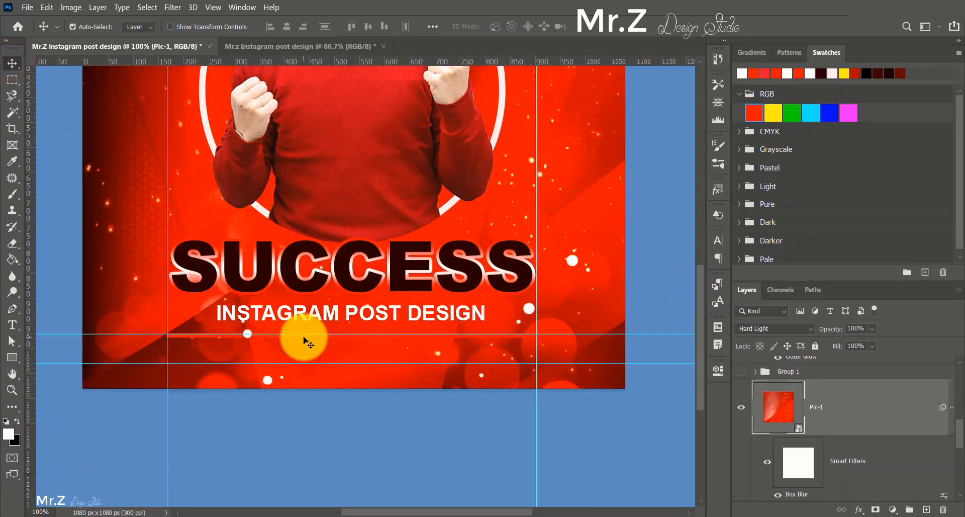
key(ctrl+z)
Identify the thin line's layer by toggling the visibility of Ellipse 1 and Rectangle 5, and select Rectangle 5.
scroll(862, 423, up, 4)
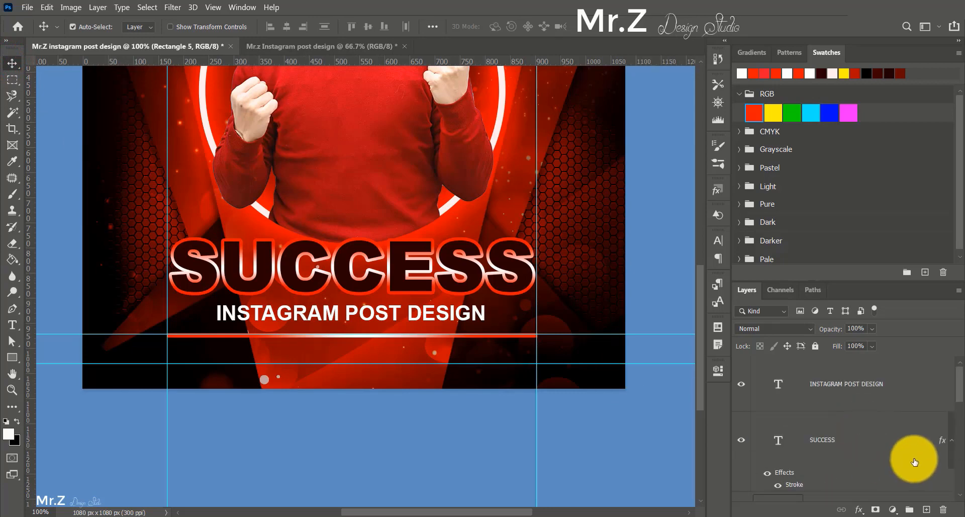
drag(960, 395, 958, 435)
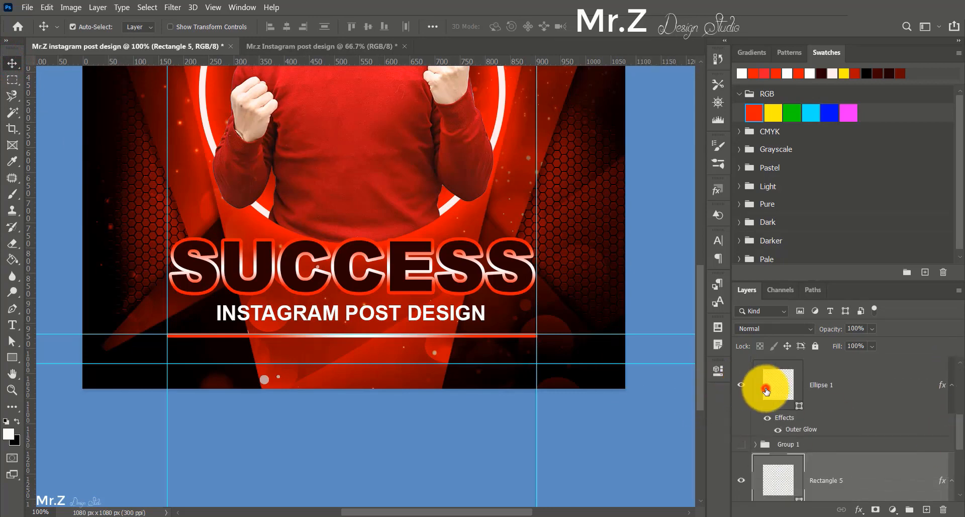
click(766, 391)
click(741, 384)
click(742, 384)
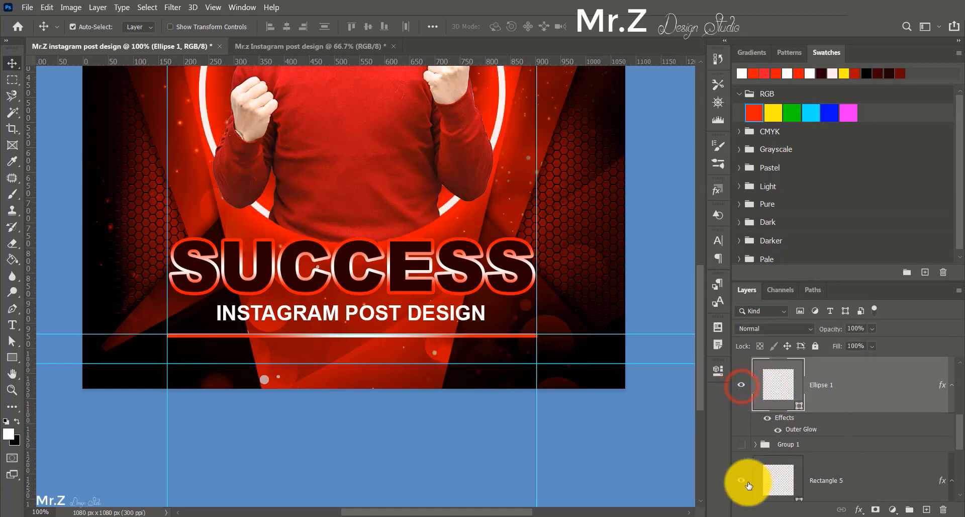
click(742, 483)
click(785, 481)
Duplicate the Rectangle 5 layer within the same document.
scroll(793, 473, up, 2)
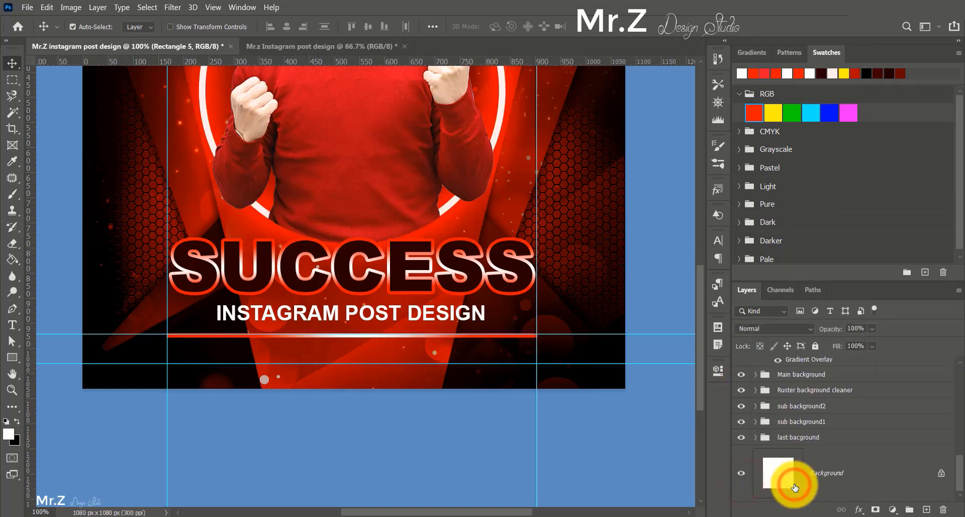
scroll(950, 425, down, 3)
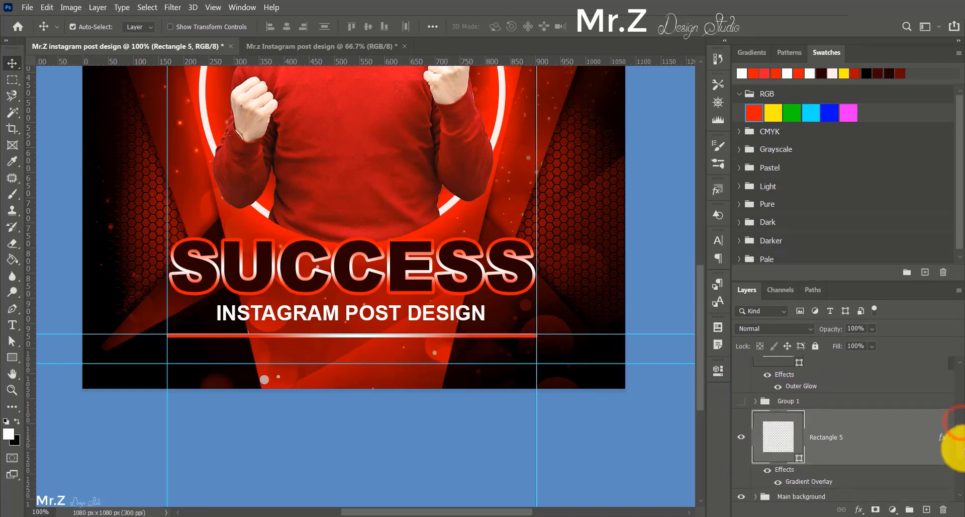
right_click(872, 448)
click(738, 57)
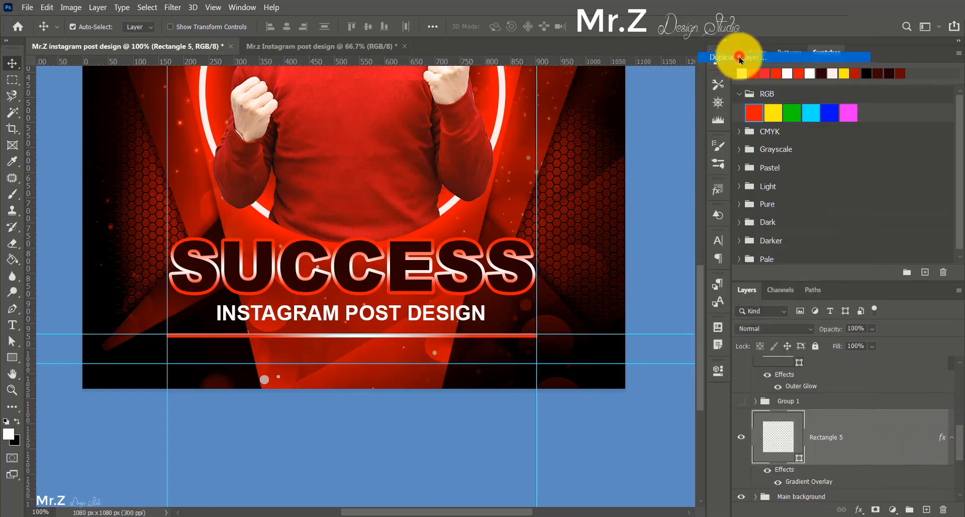
click(586, 141)
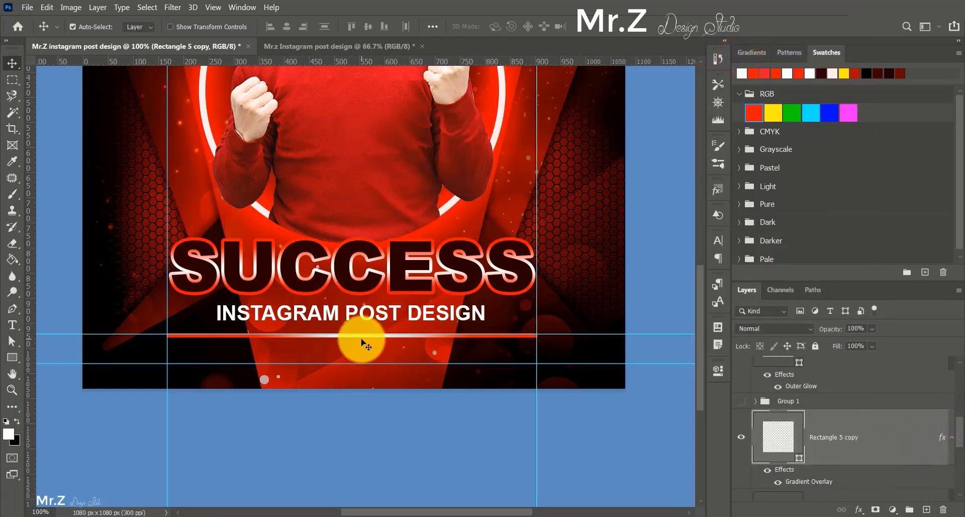
Move the duplicated gradient line straight down to the lower horizontal guide.
key(Down)
key(Down)
key(Down)
key(Down)
key(Down)
key(Down)
key(Down)
key(Down)
key(Down)
key(Down)
key(Down)
key(Down)
key(Down)
key(Down)
key(Down)
key(Down)
key(Down)
key(Down)
key(Down)
key(Down)
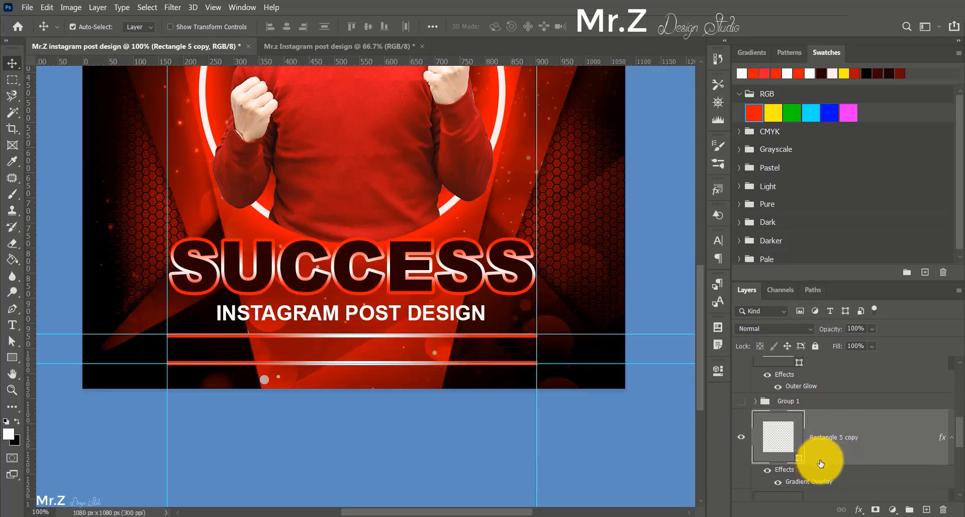
Add a white stop at 19% to the gradient overlay of the lower divider line.
double_click(810, 487)
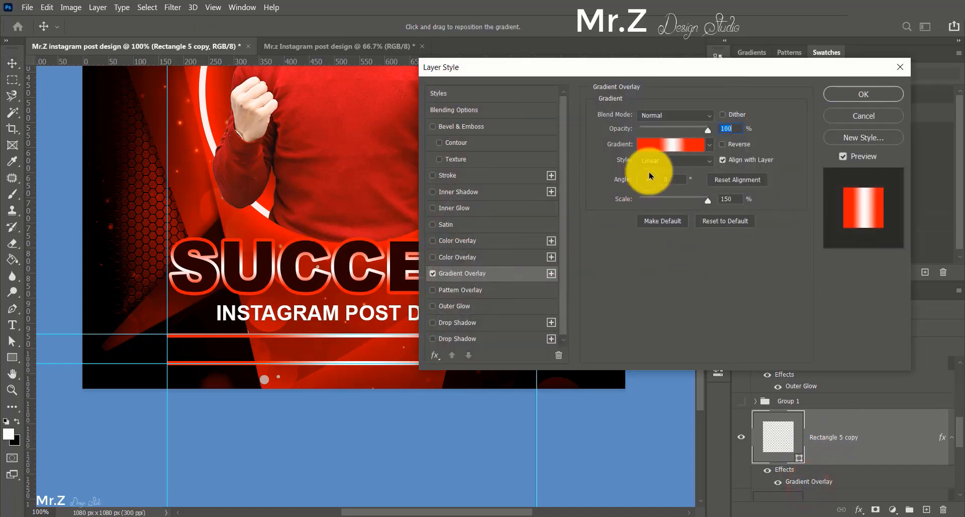
click(653, 144)
click(797, 226)
drag(618, 67, 701, 15)
click(771, 95)
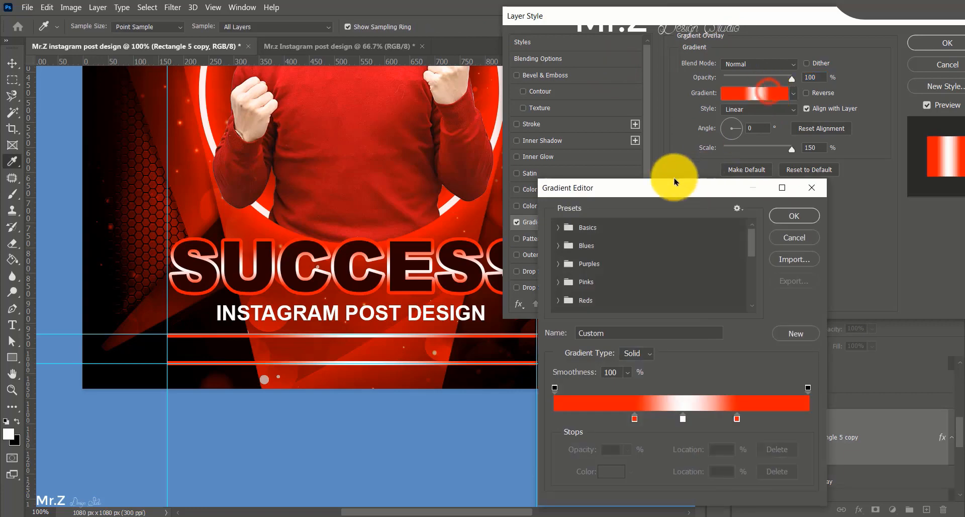
drag(674, 184, 758, 86)
click(679, 319)
double_click(643, 318)
click(855, 235)
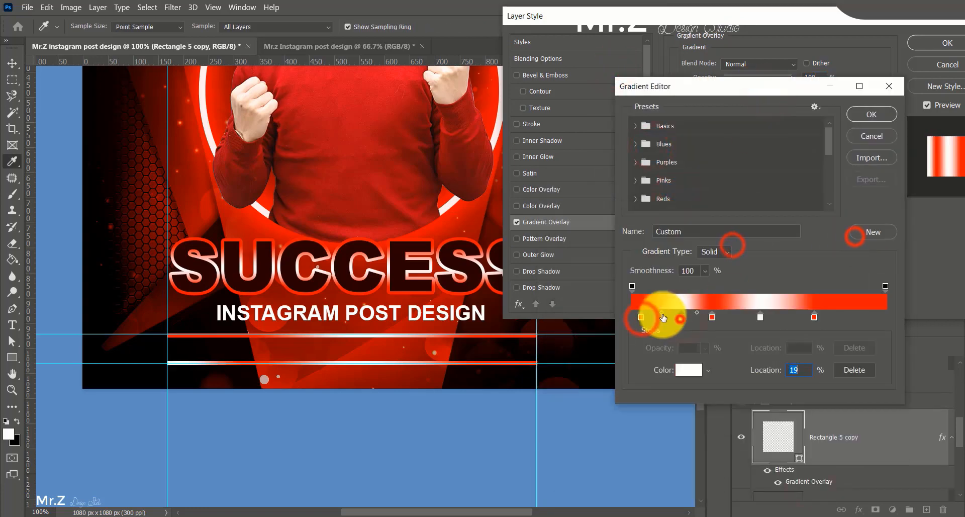
Reposition the red and white gradient stops to shift the lower line's highlight off-center and apply the gradient.
drag(814, 317, 788, 317)
drag(641, 317, 714, 317)
click(872, 114)
click(748, 93)
drag(632, 317, 673, 317)
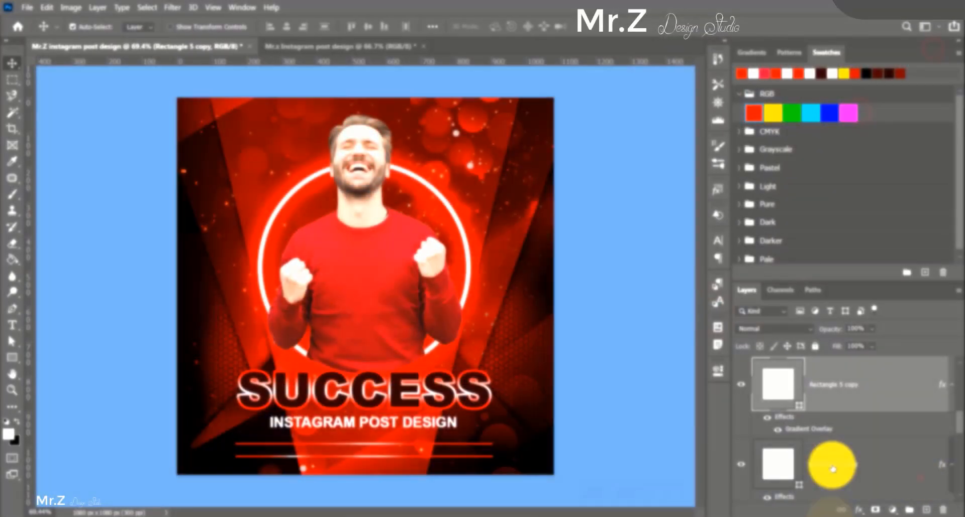
Group the two divider line layers and name the group LINE.
click(832, 465)
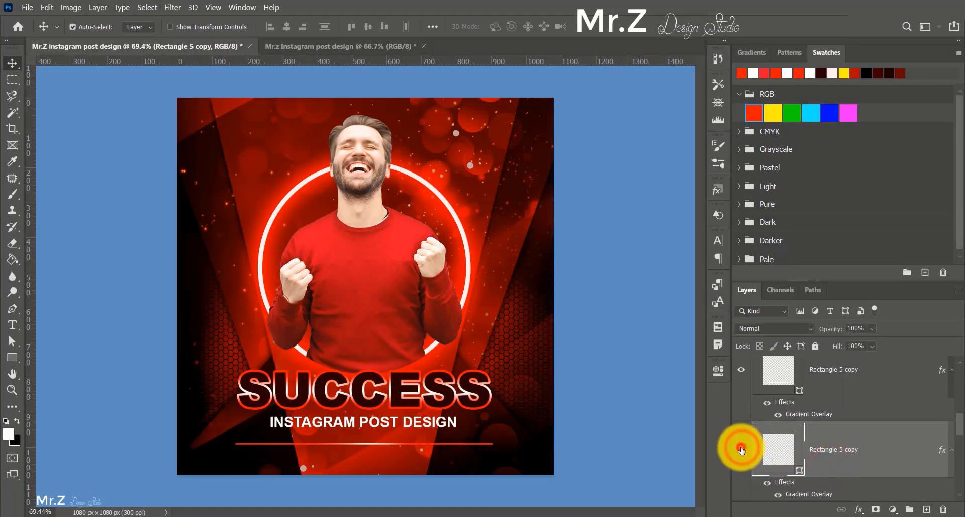
click(741, 449)
shift+click(842, 371)
click(908, 511)
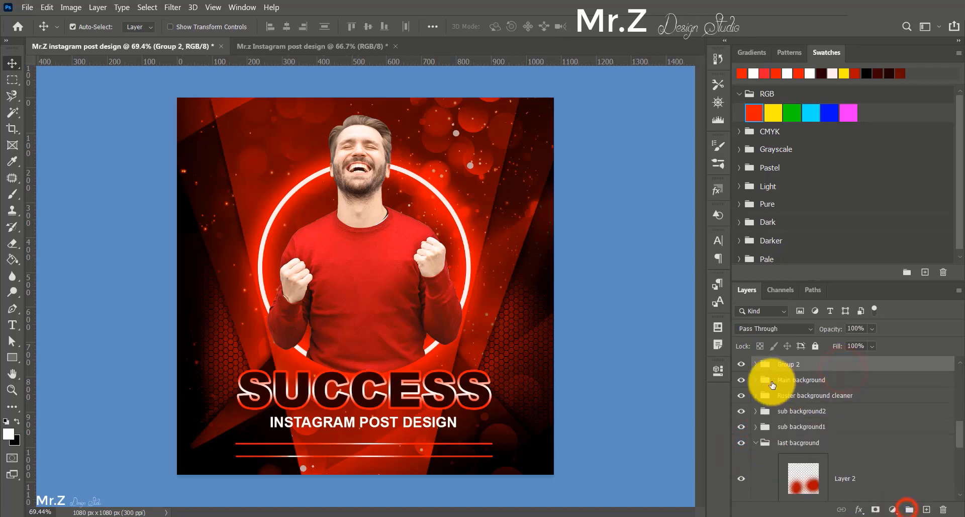
scroll(784, 479, down, 3)
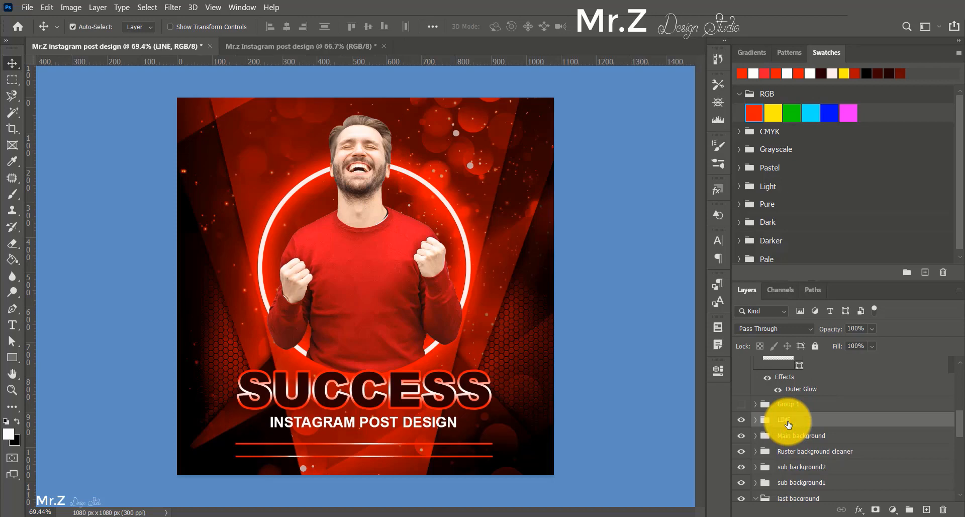
Rasterize the two divider lines inside the LINE group and soften their ends with the Eraser.
click(755, 421)
scroll(809, 471, down, 5)
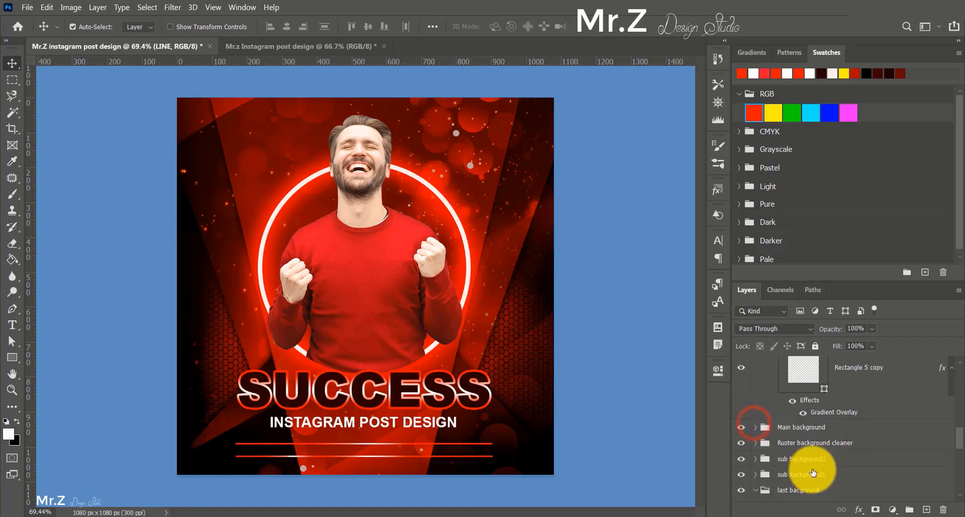
scroll(814, 471, up, 3)
click(873, 432)
key(e)
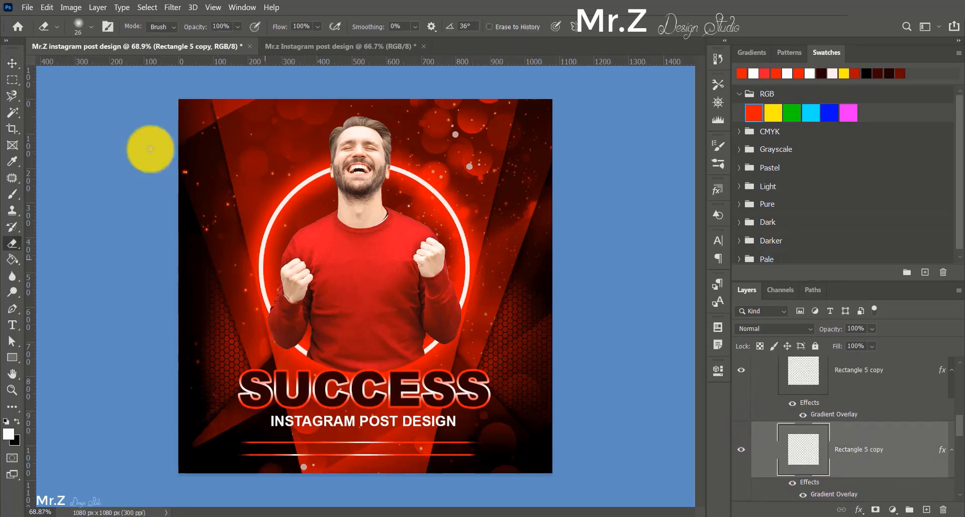
Place Logo.png as the top layer, scale it to 14.84%, and position it in the poster's upper-left corner.
click(22, 8)
click(64, 237)
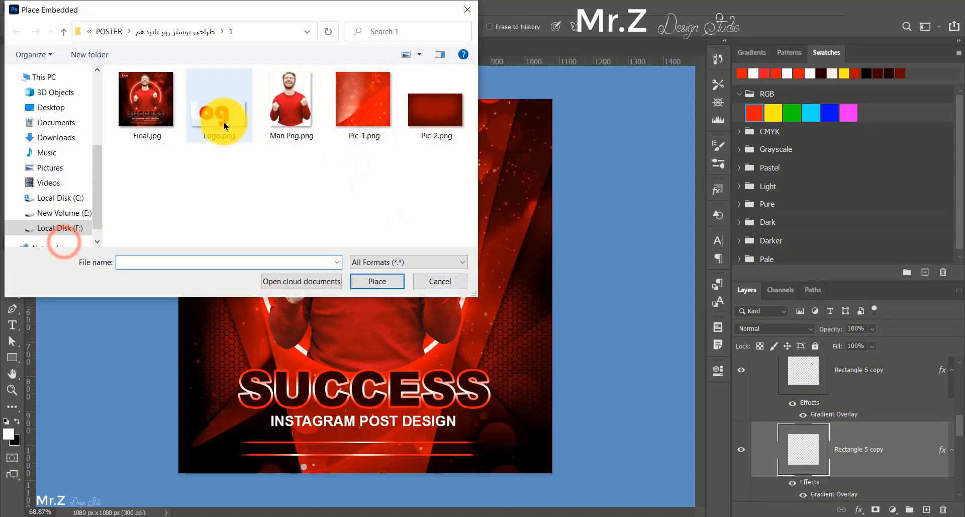
double_click(225, 126)
drag(869, 450, 859, 354)
key(ctrl+t)
drag(523, 351, 229, 159)
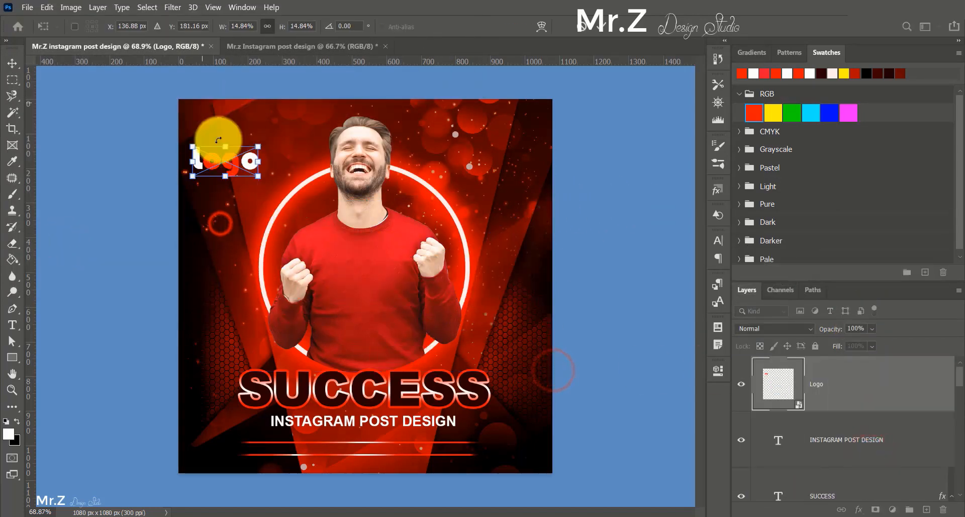
key(Return)
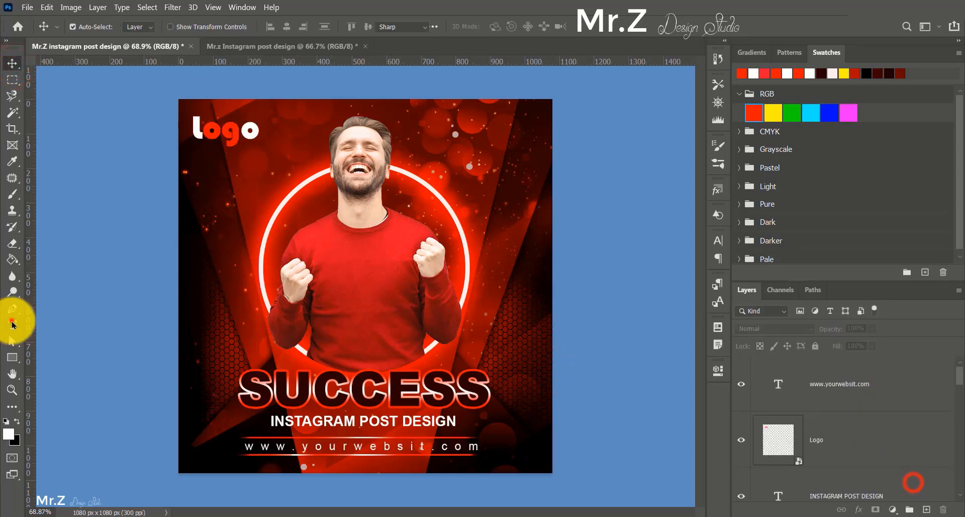
Add the text "Mr.Z Design Studio" in the poster's lower-left corner, with "Design Studio" in the Alexandra Orleans font.
click(12, 324)
click(242, 199)
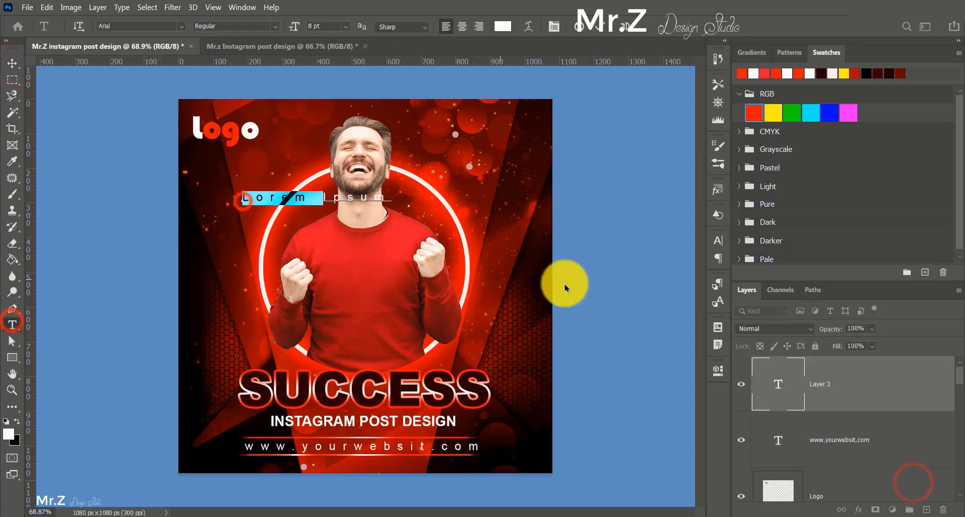
click(718, 369)
drag(629, 465, 608, 475)
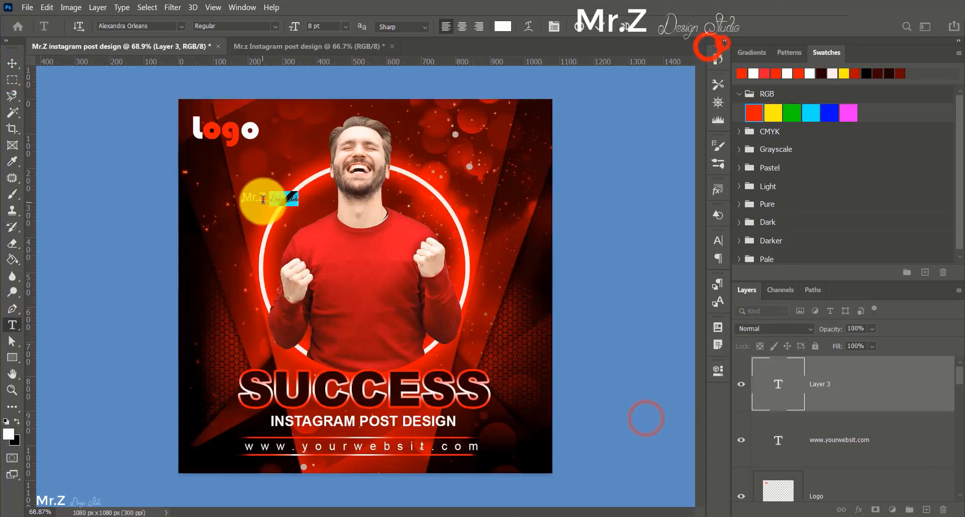
drag(243, 197, 209, 464)
click(718, 370)
key(ctrl+Return)
key(v)
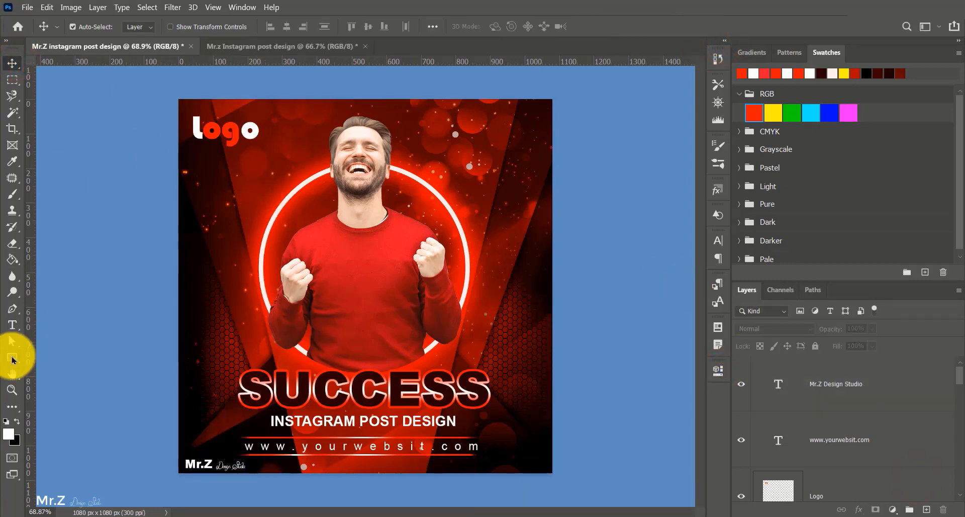
Draw a 109 px circle below the logo with no fill and a 5 px stroke.
click(13, 358)
click(50, 383)
drag(222, 166, 261, 204)
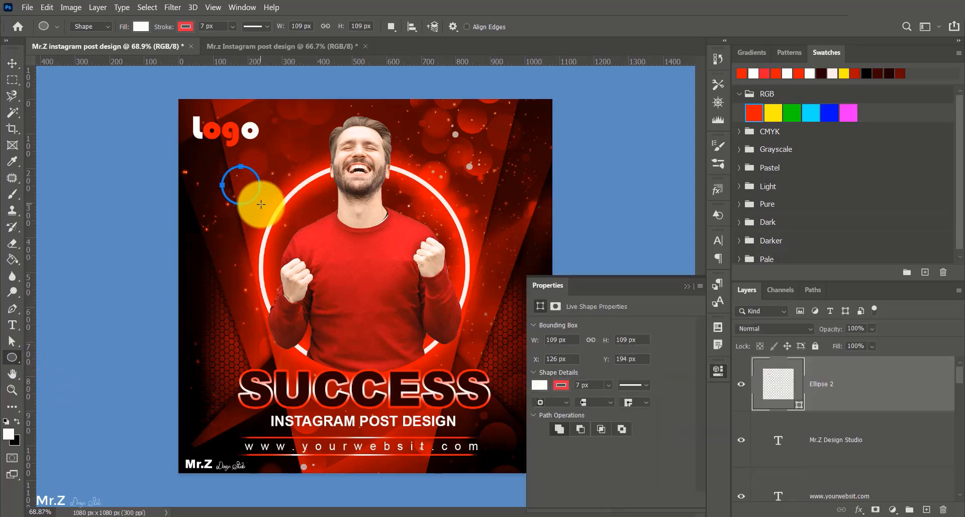
click(539, 384)
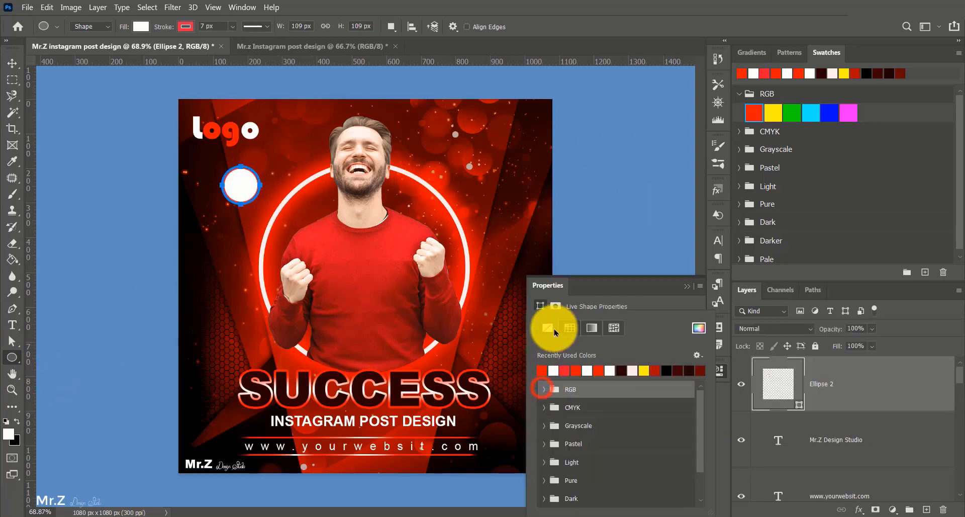
click(548, 328)
click(588, 287)
click(579, 386)
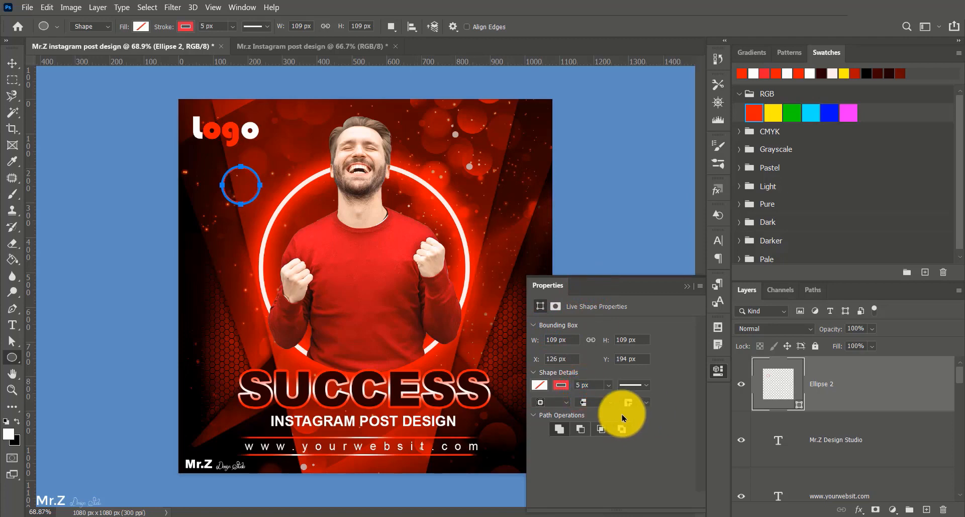
Keep the small circle unfilled and set its stroke to the near-white swatch.
click(832, 74)
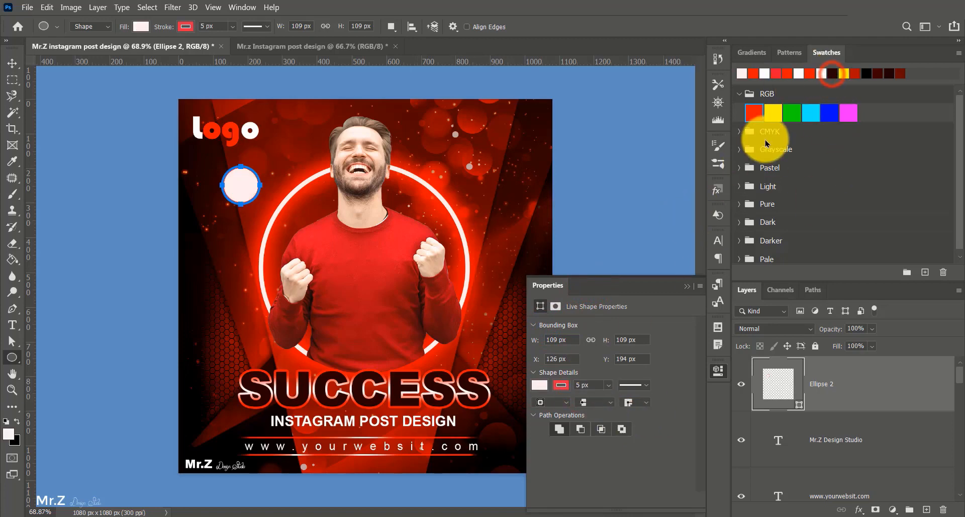
click(539, 385)
click(547, 325)
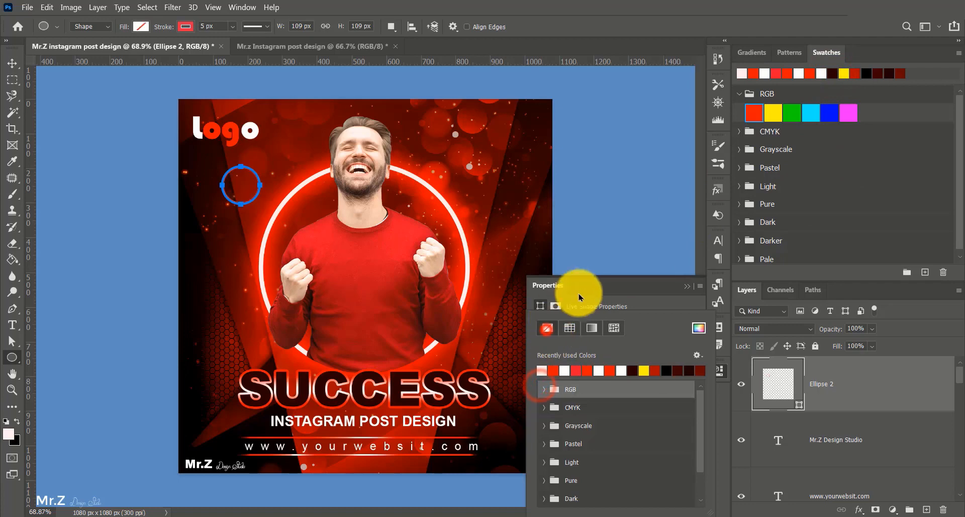
click(580, 288)
click(562, 386)
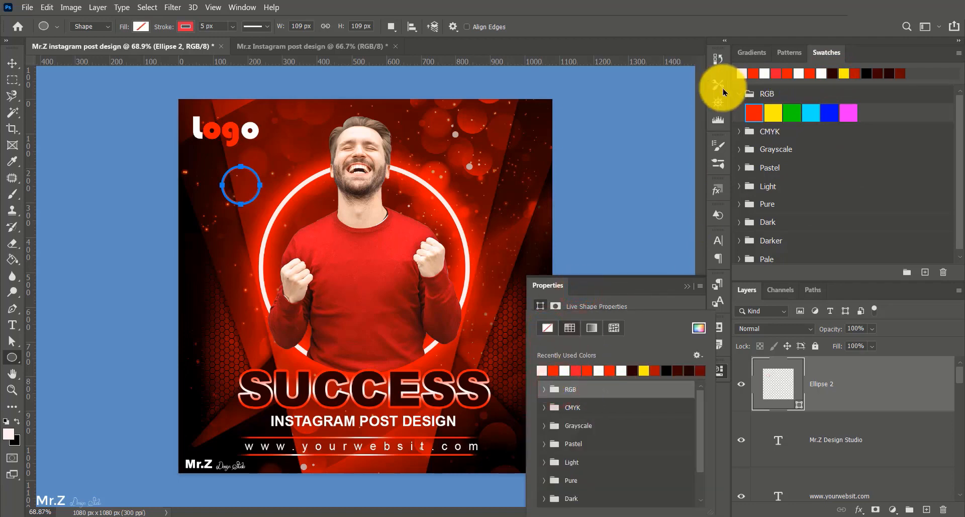
click(638, 282)
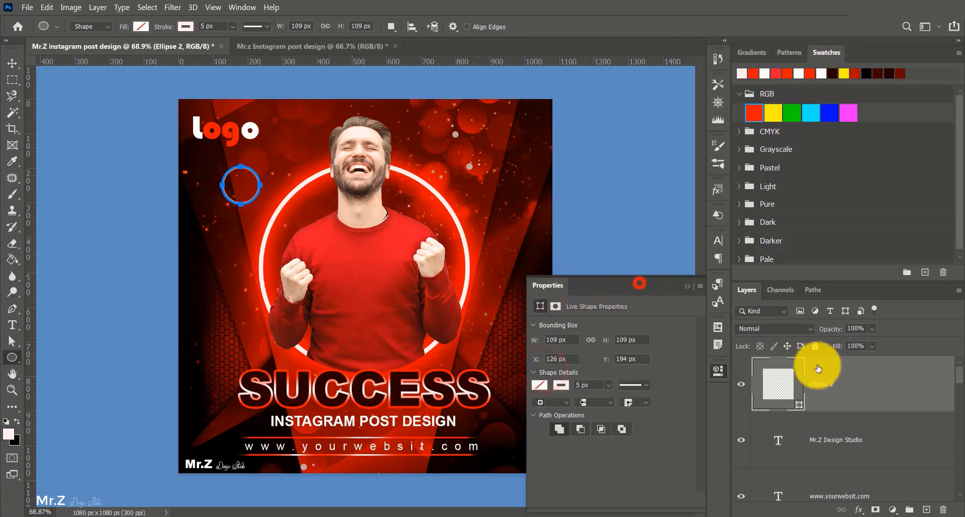
Add a red Outer Glow to the small circle with 81% opacity, 19% spread and 24 px size.
click(865, 380)
double_click(880, 392)
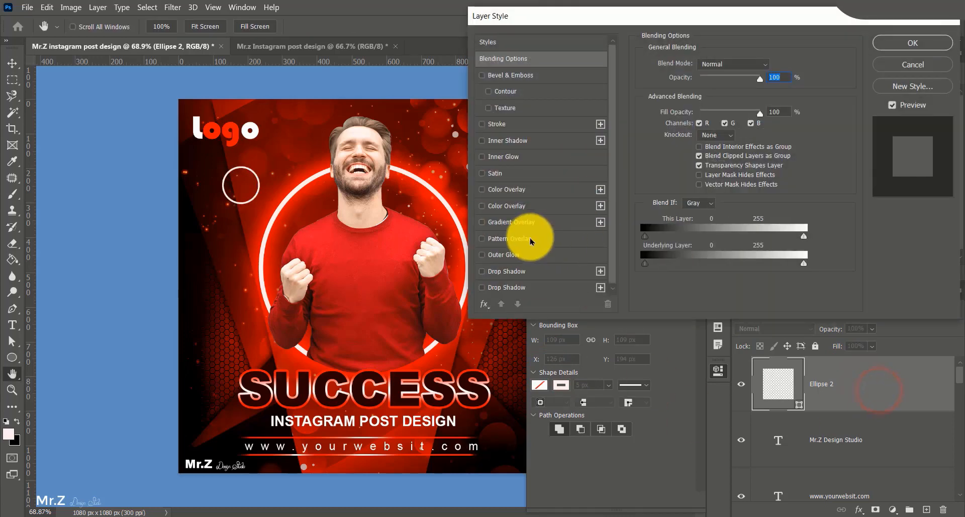
click(514, 255)
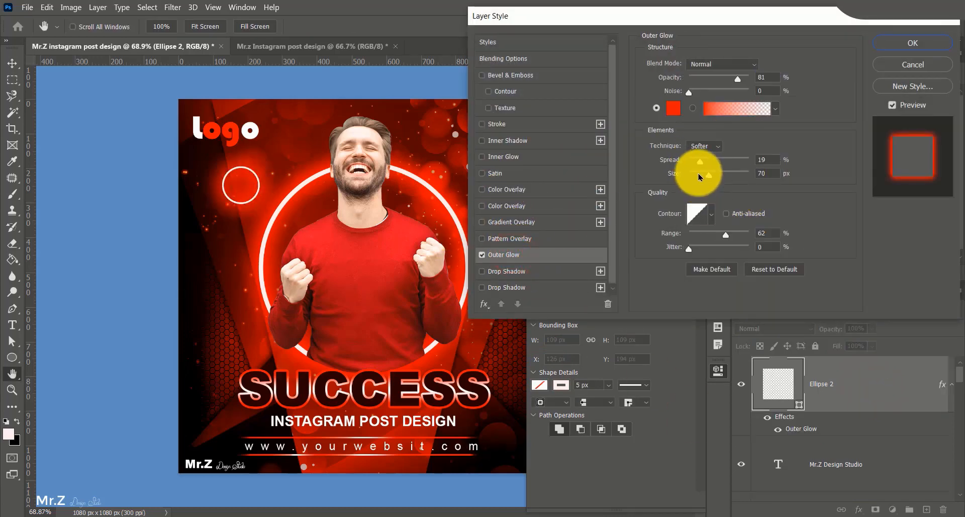
drag(699, 176, 699, 176)
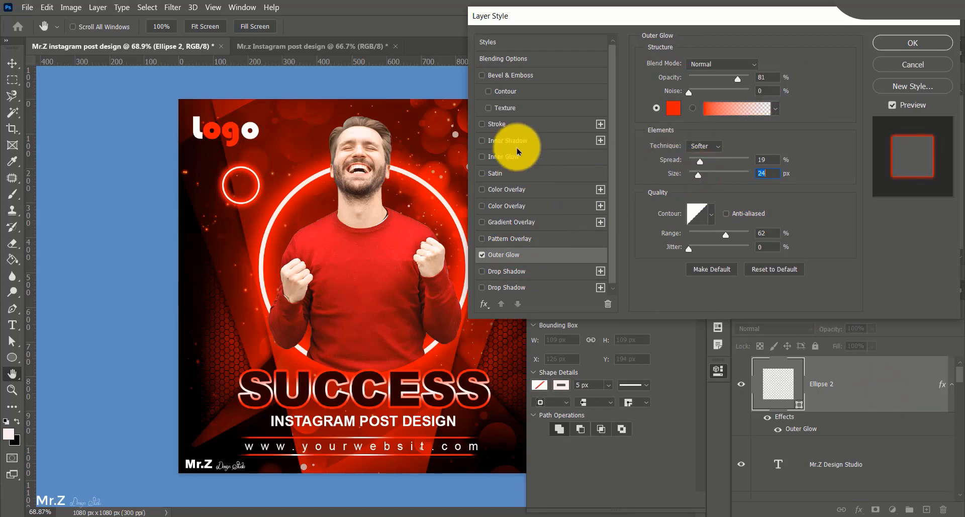
click(884, 44)
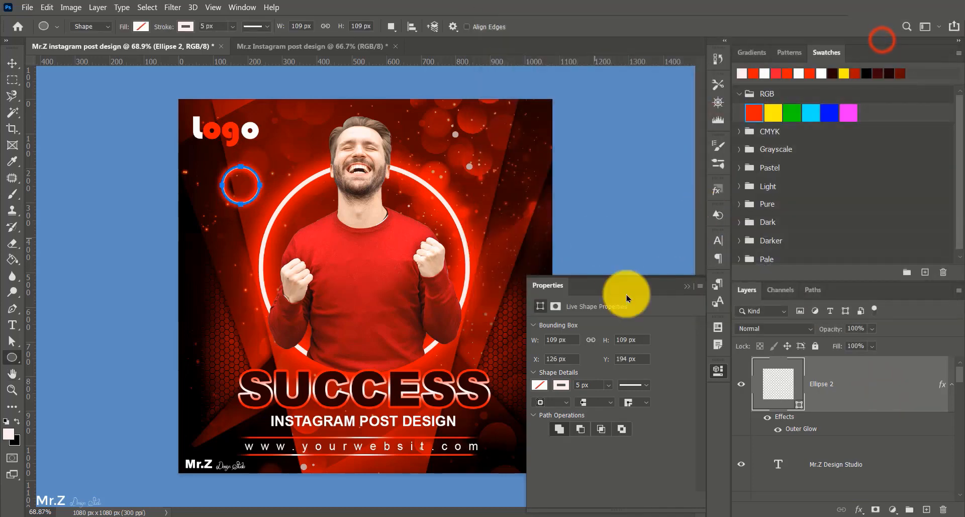
Set the small ring's stroke to 3 px and move it behind the logo's first letter.
click(579, 384)
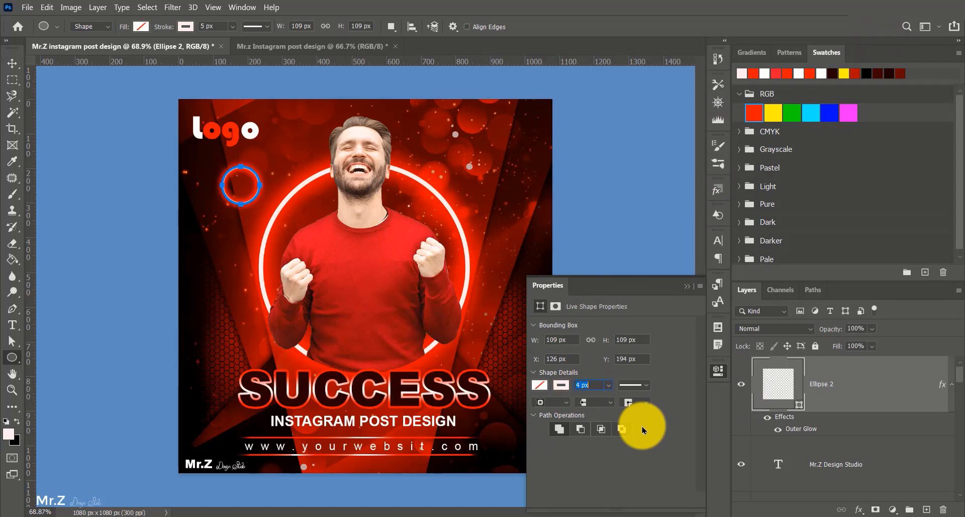
click(9, 62)
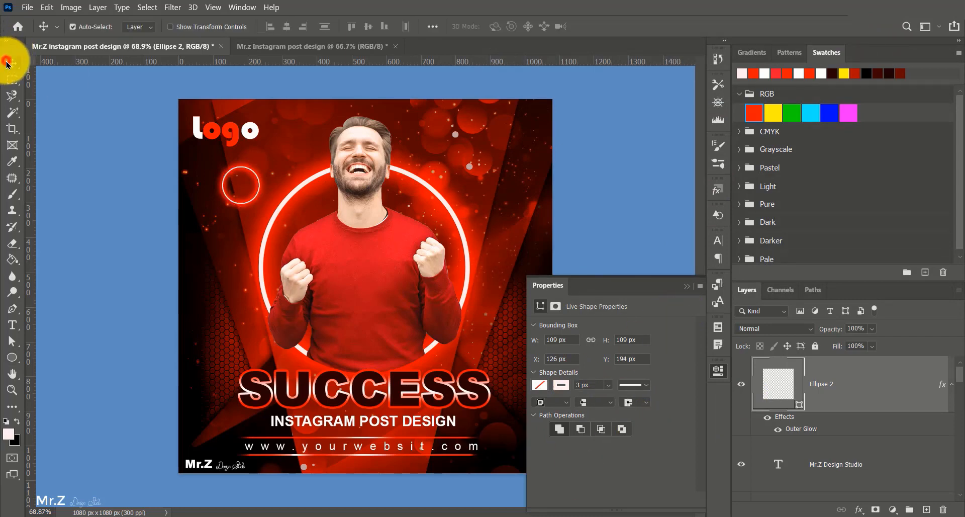
click(254, 206)
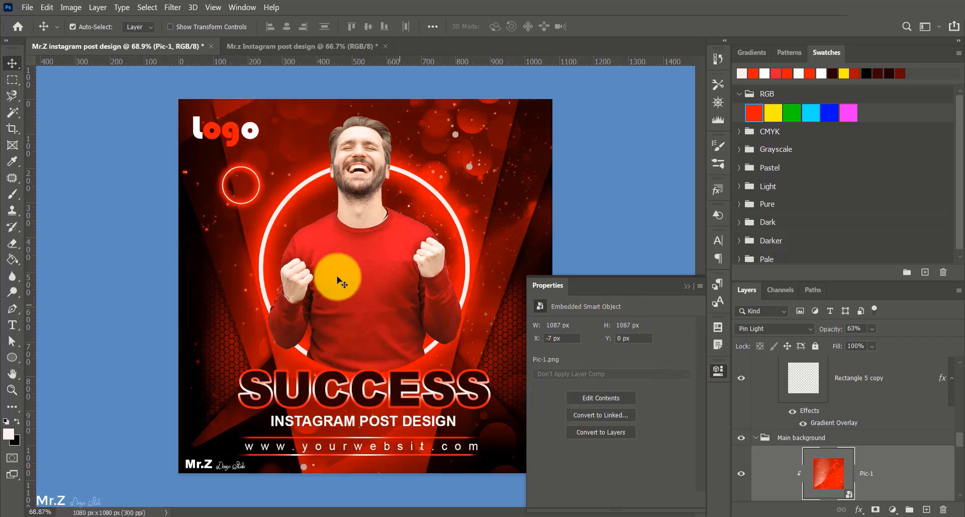
click(230, 201)
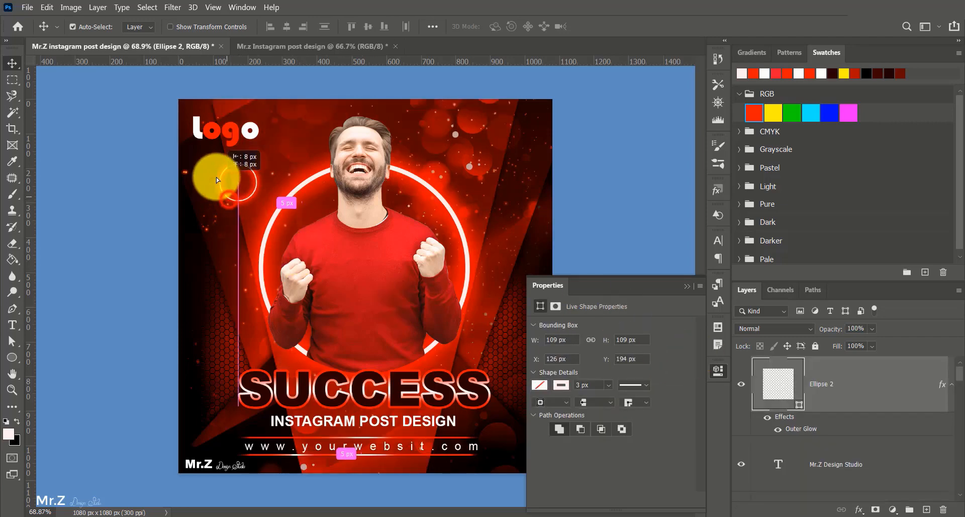
drag(191, 143, 192, 141)
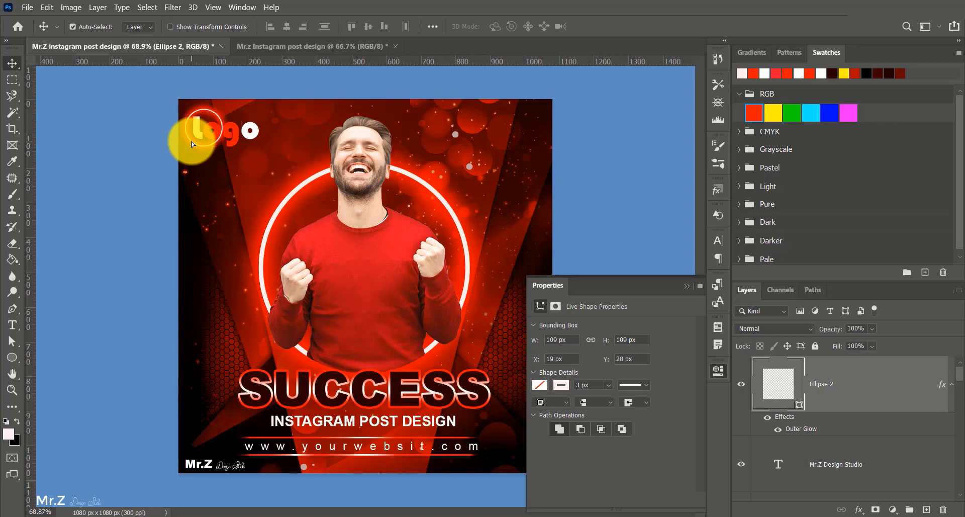
click(235, 138)
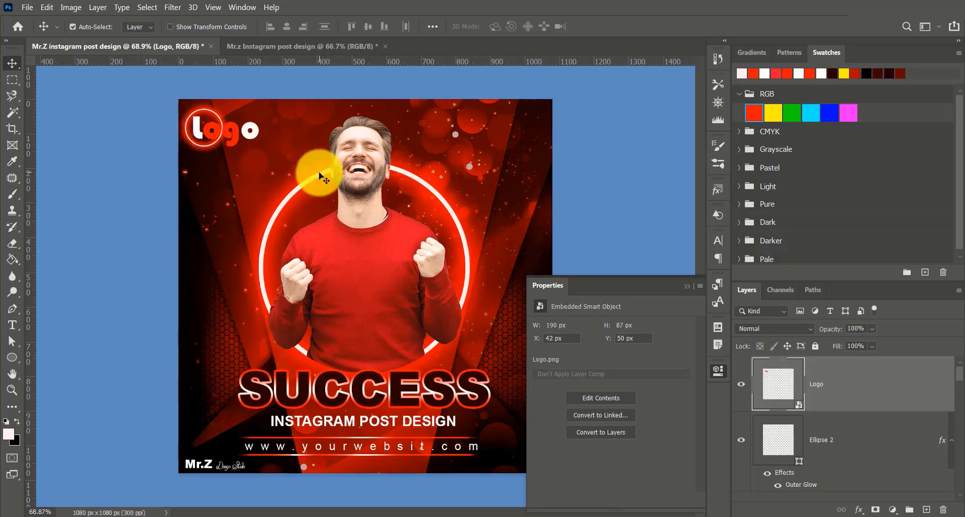